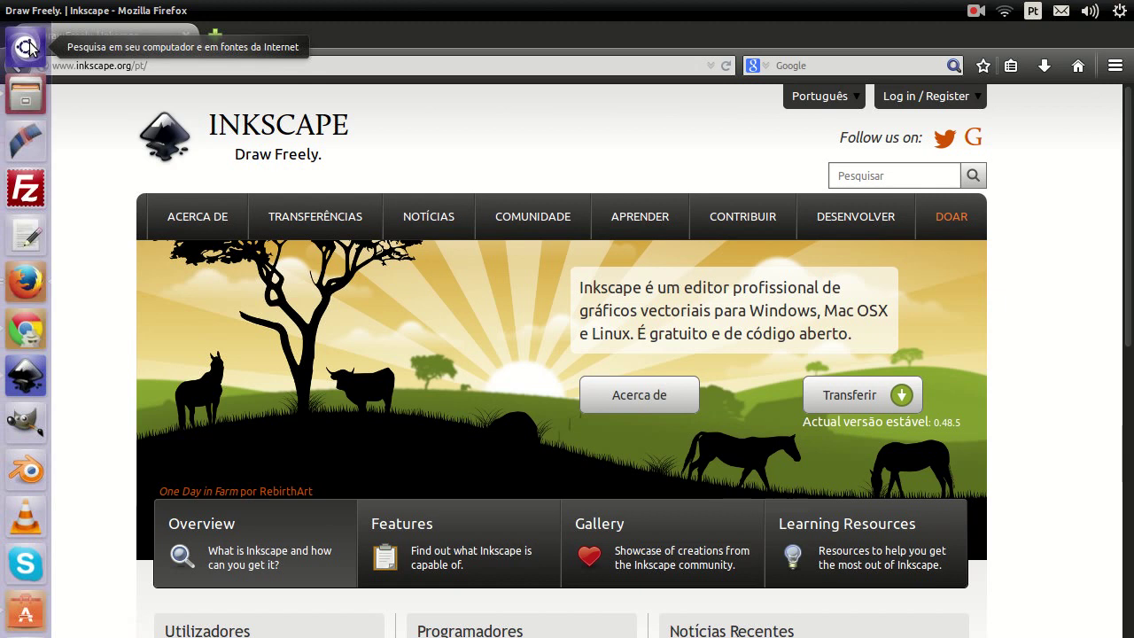
# - Search the desktop Dash for 'central de programas' to find the Ubuntu Software Center
pyautogui.click(27, 46)
pyautogui.write('central de programas')
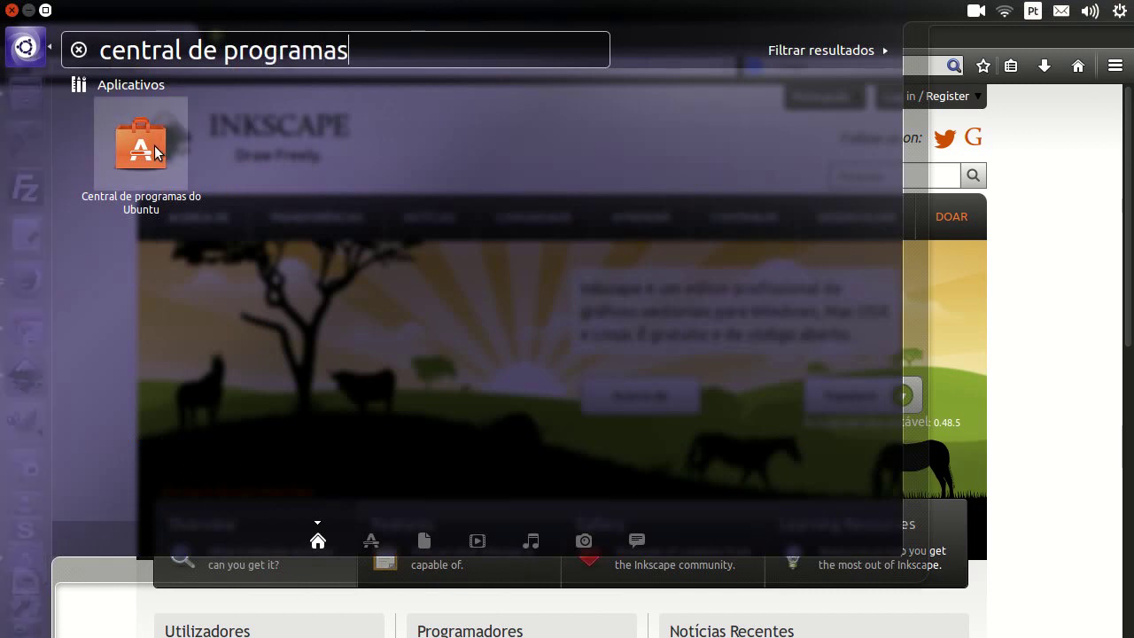
# - Launch Ubuntu Software Center, search 'inkscape', and open the Inkscape vector editor's details page
pyautogui.click(17, 15)
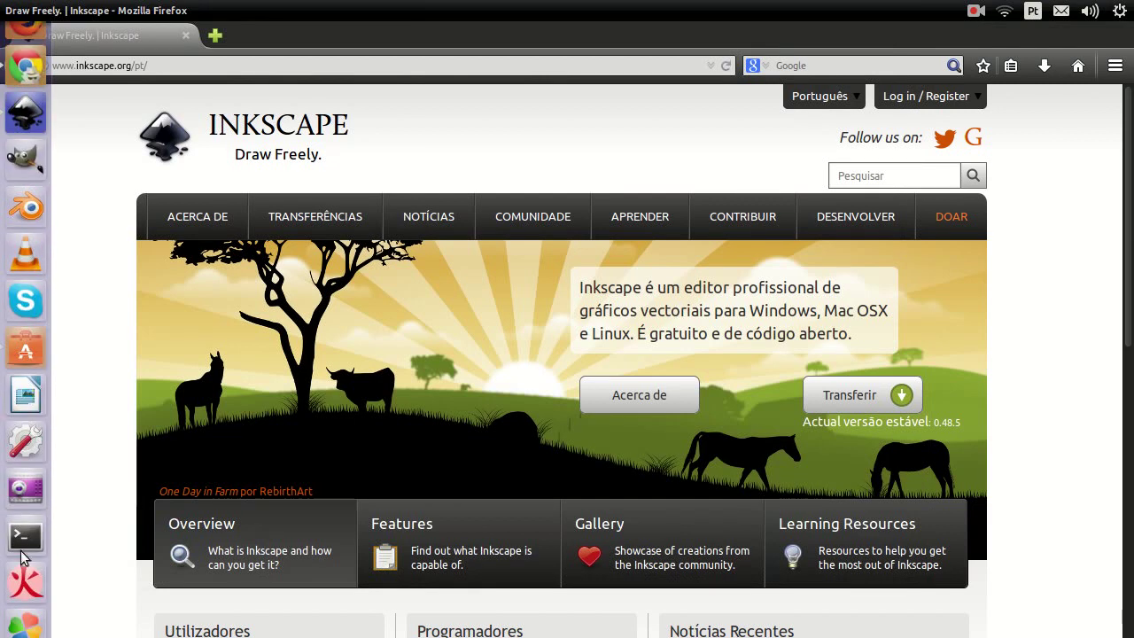
pyautogui.click(27, 354)
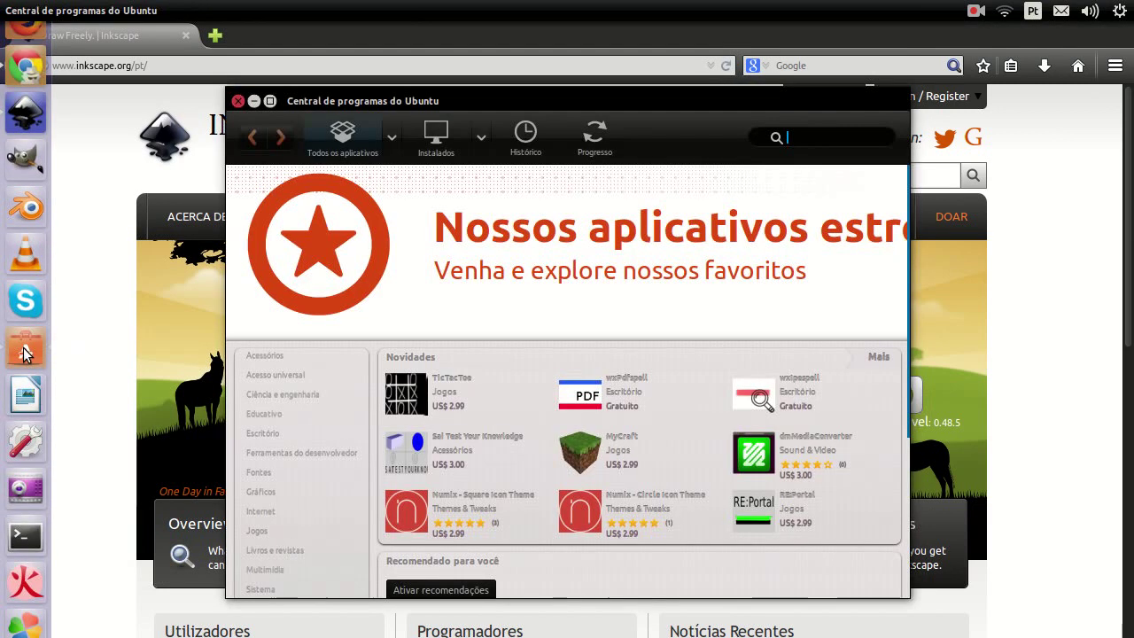
pyautogui.click(840, 138)
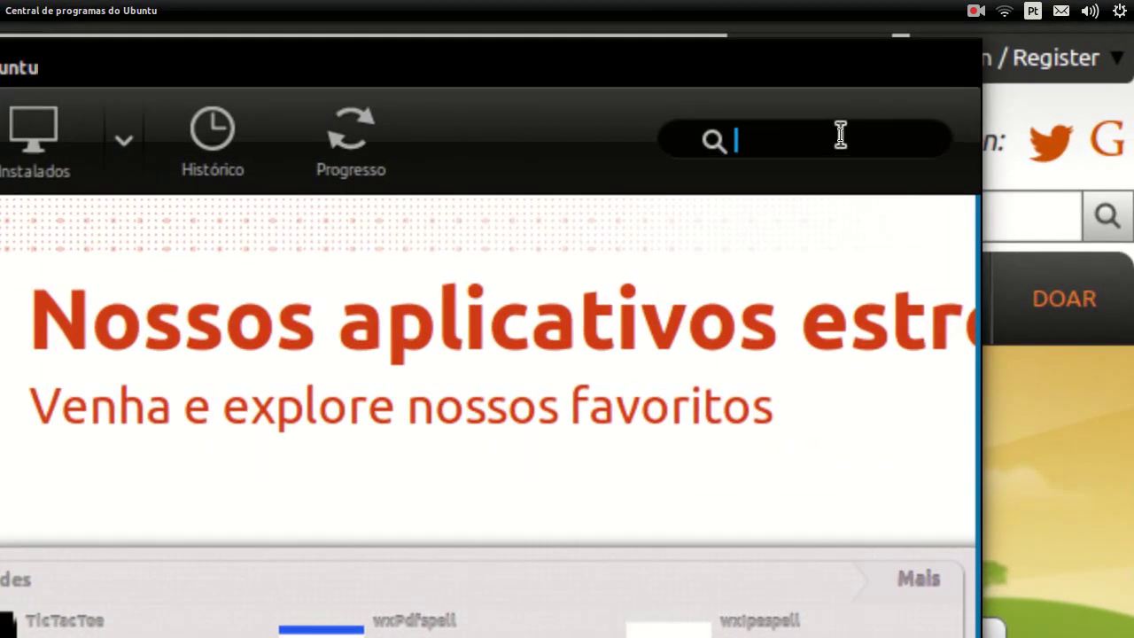
pyautogui.write('inkscape')
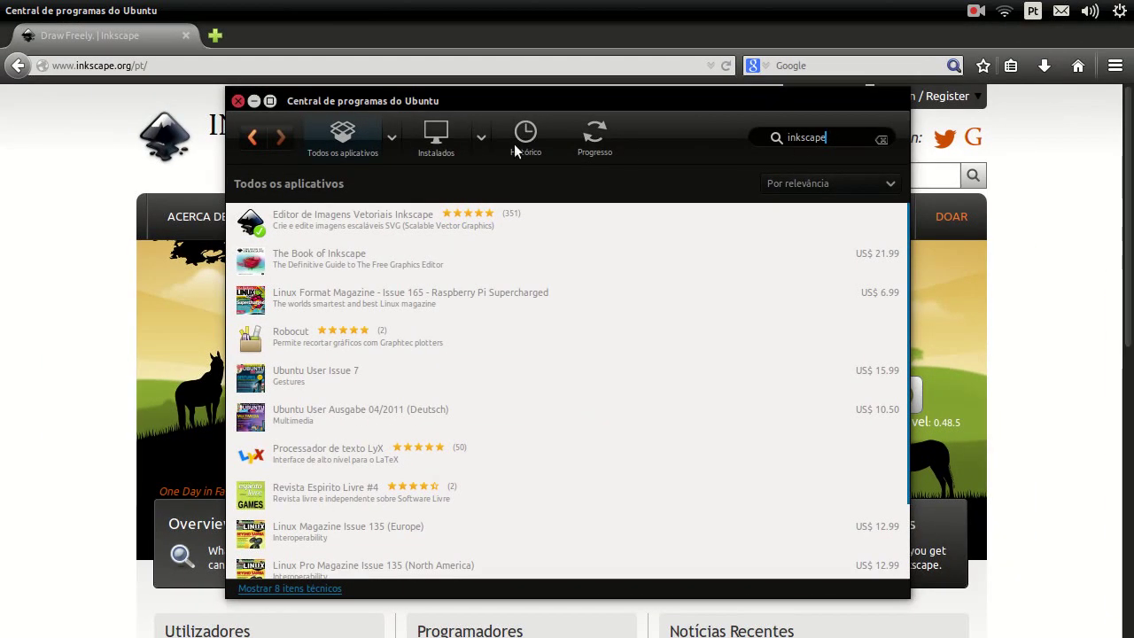
pyautogui.click(299, 226)
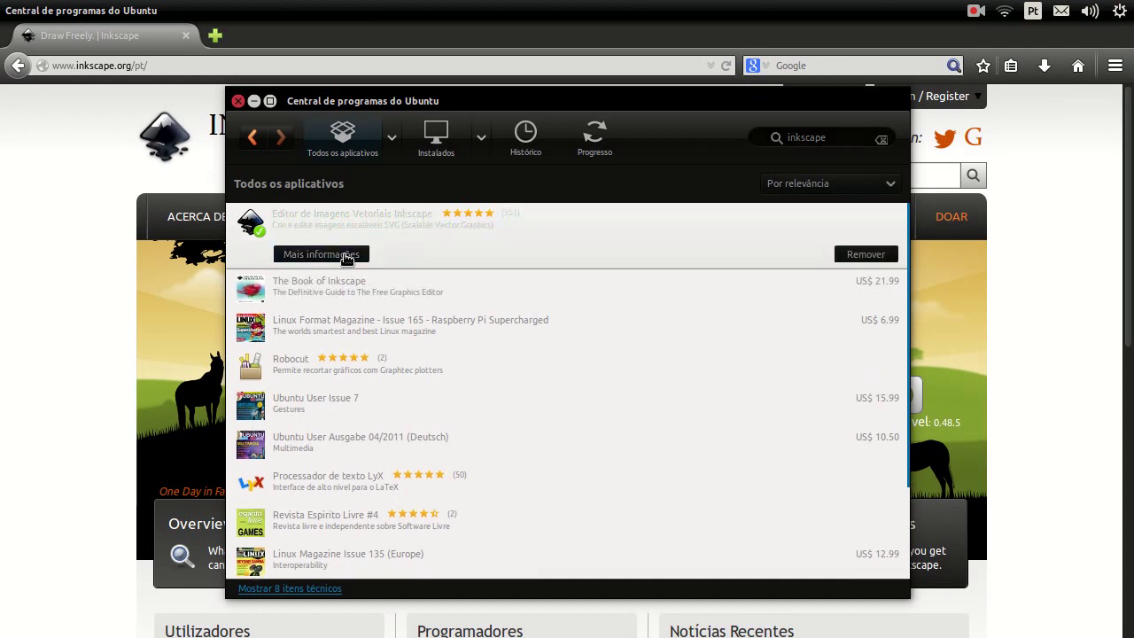
pyautogui.click(344, 257)
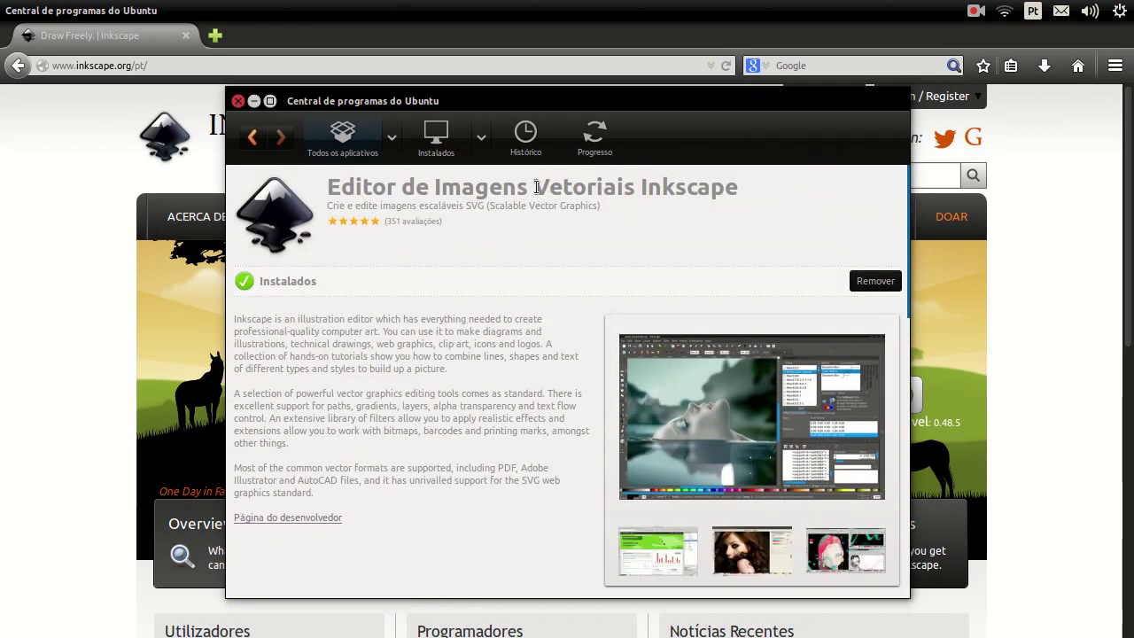
# - Enlarge the main Inkscape screenshot, close it, and preview the first thumbnail
pyautogui.click(716, 428)
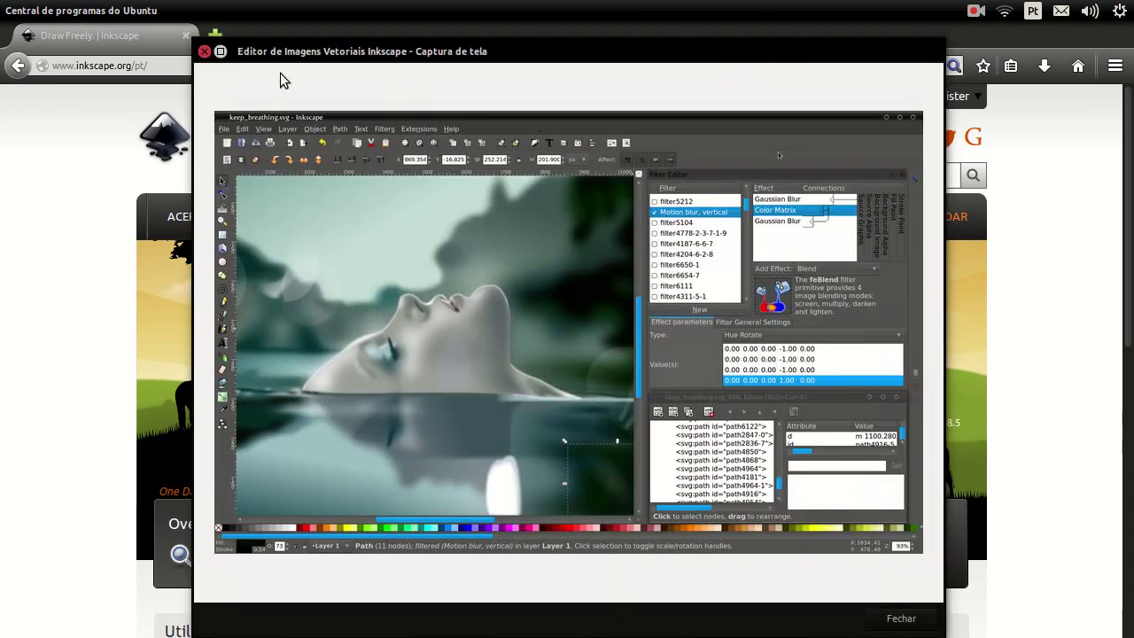
pyautogui.click(205, 50)
pyautogui.click(678, 570)
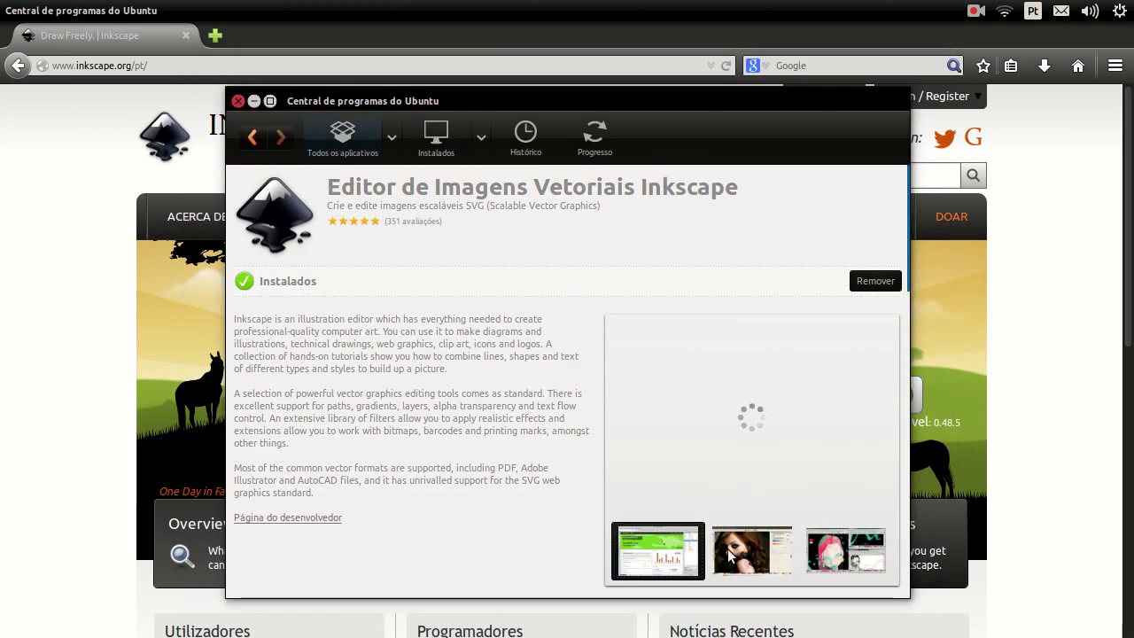
# - Scroll the extensions list, preview the second screenshot, then close Software Center
pyautogui.scroll(-3, 380, 456)
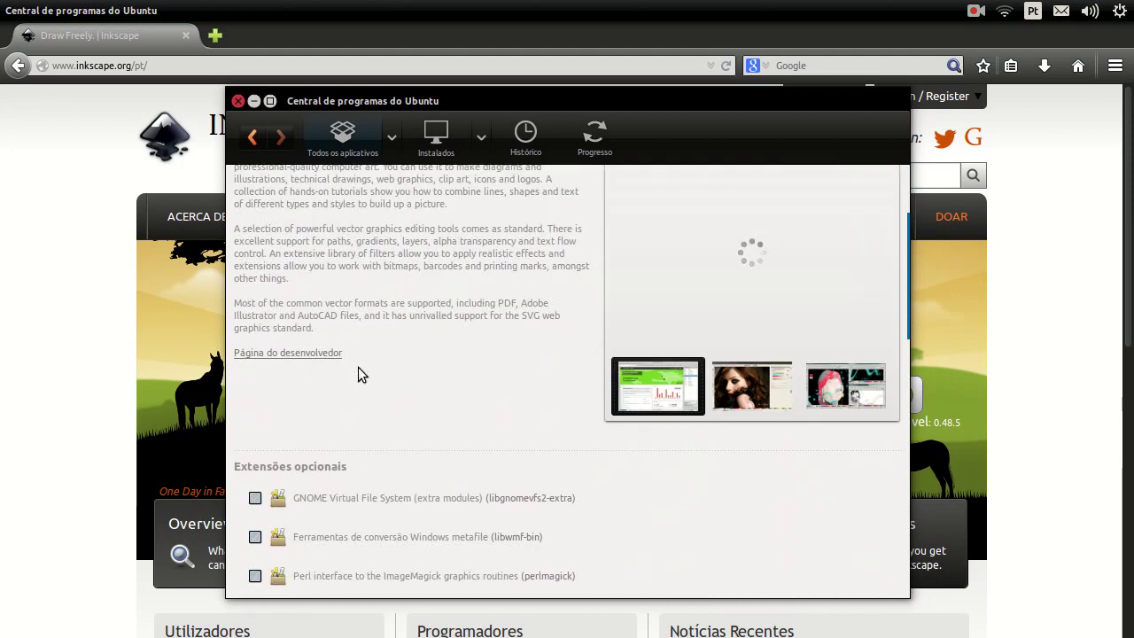
pyautogui.scroll(-3, 266, 499)
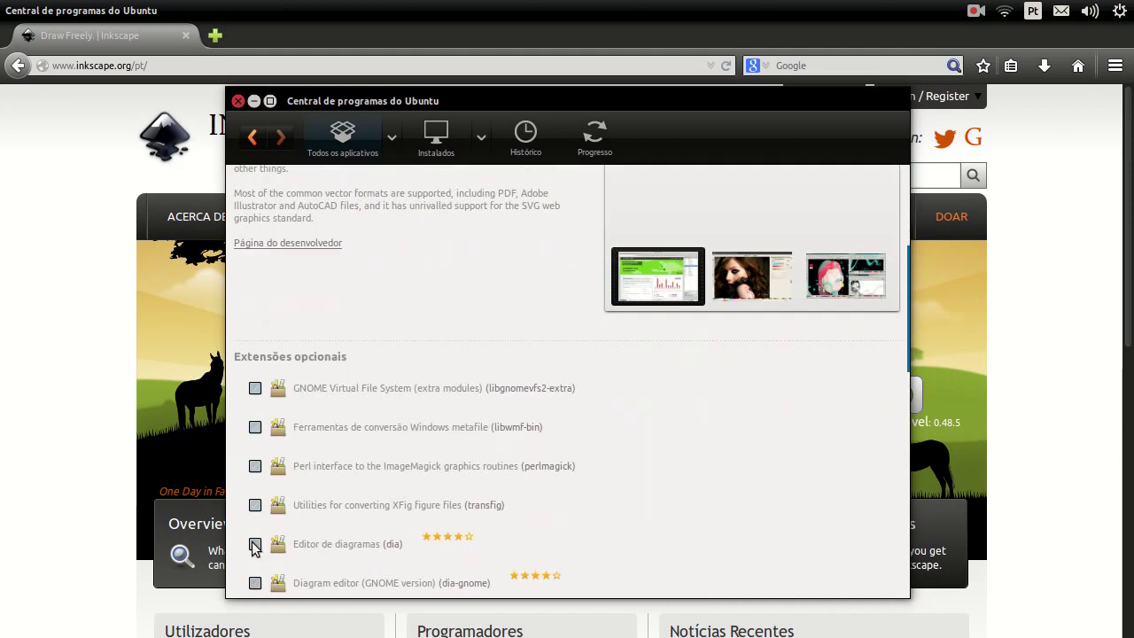
pyautogui.scroll(-2, 254, 463)
pyautogui.scroll(-3, 258, 470)
pyautogui.scroll(-1, 260, 473)
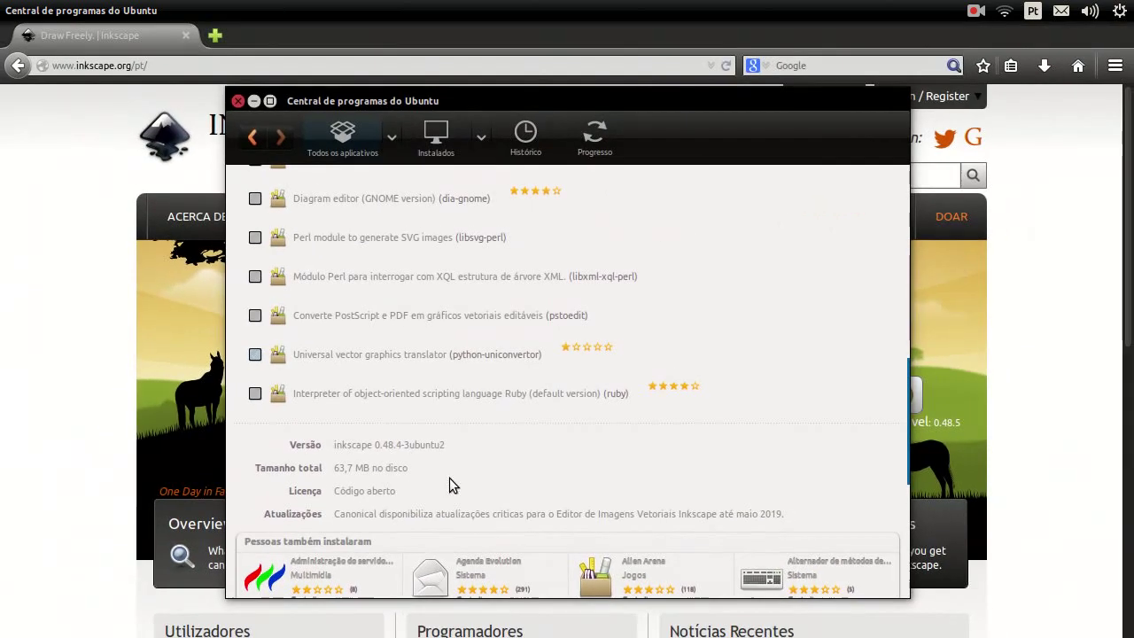
pyautogui.scroll(5, 443, 461)
pyautogui.scroll(5, 432, 448)
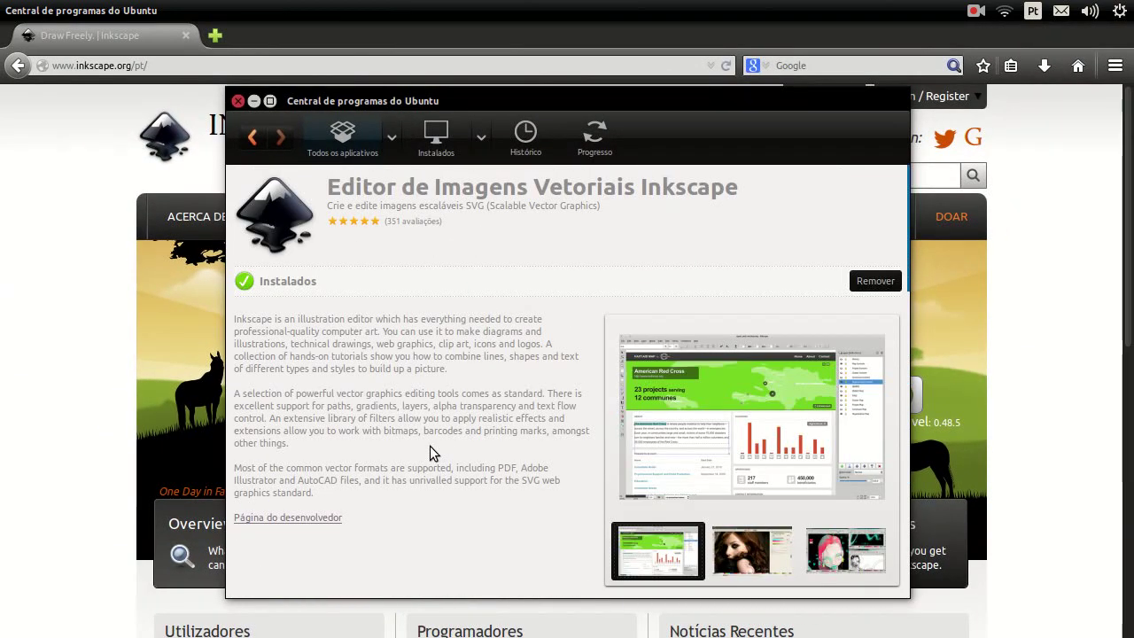
pyautogui.click(738, 556)
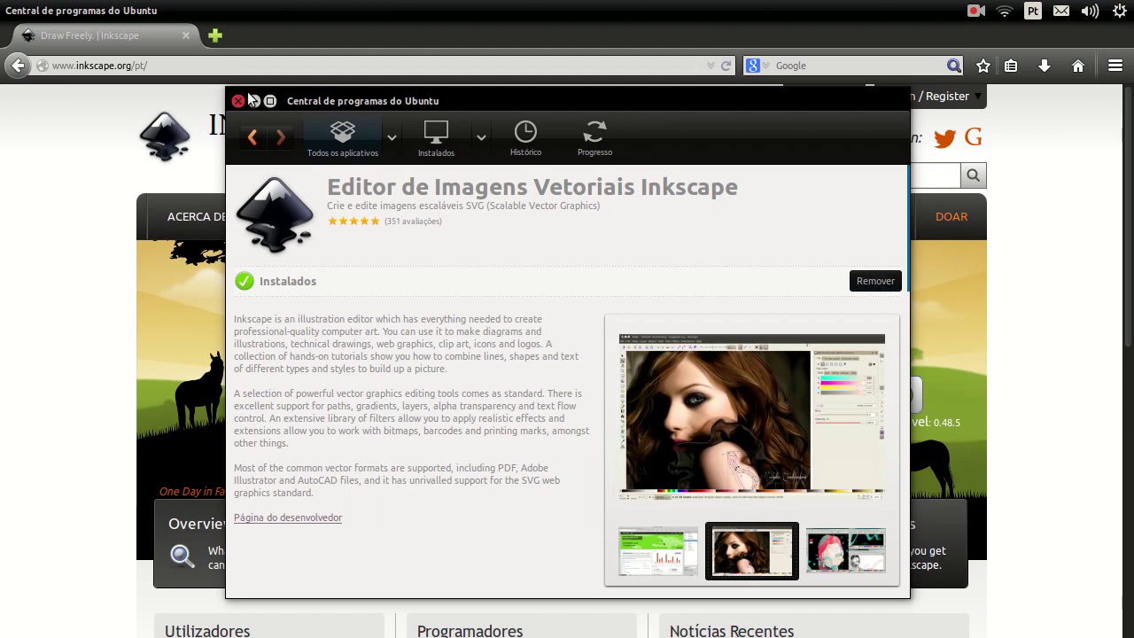
pyautogui.click(253, 101)
pyautogui.moveTo(25, 50)
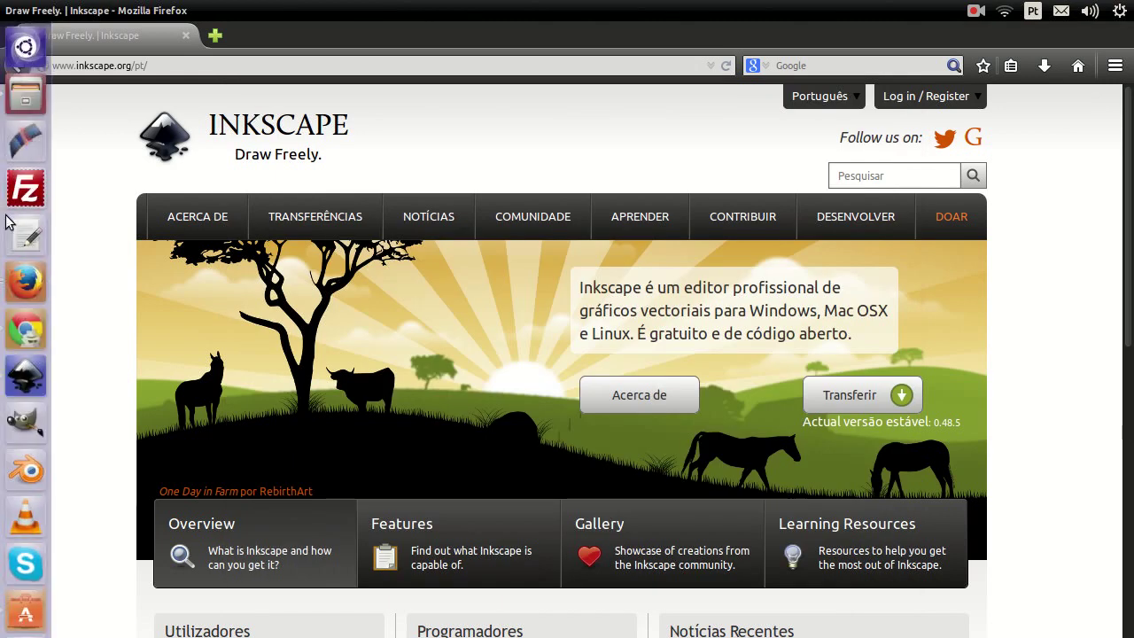
# - Launch Inkscape by searching 'inkscap' in the Dash and choosing the vector editor result
pyautogui.click(17, 60)
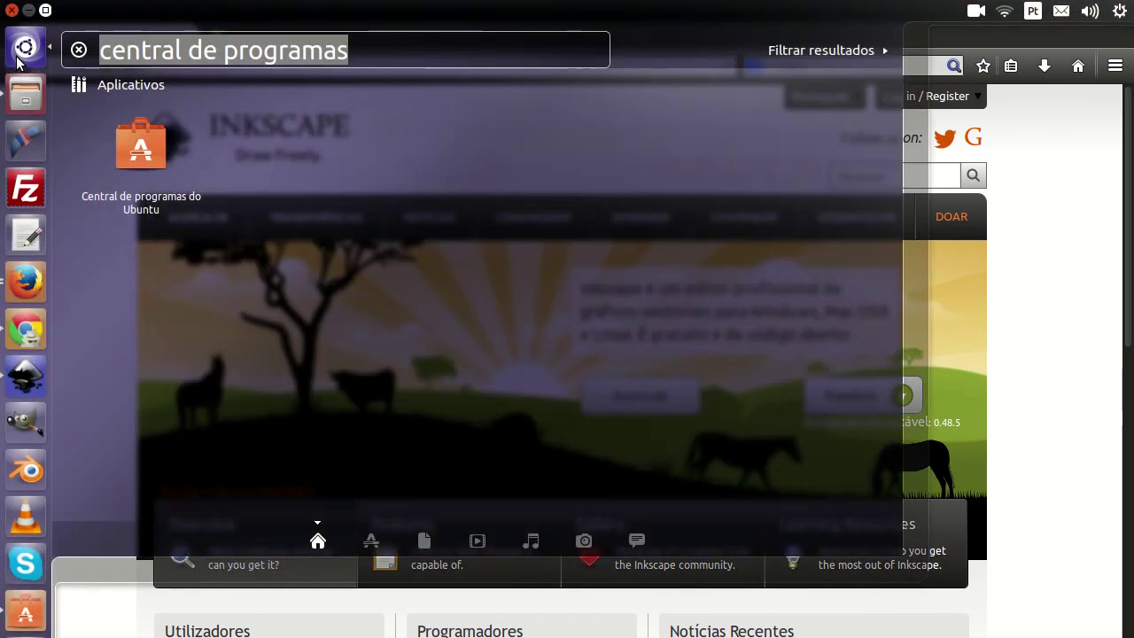
pyautogui.write('inkscap')
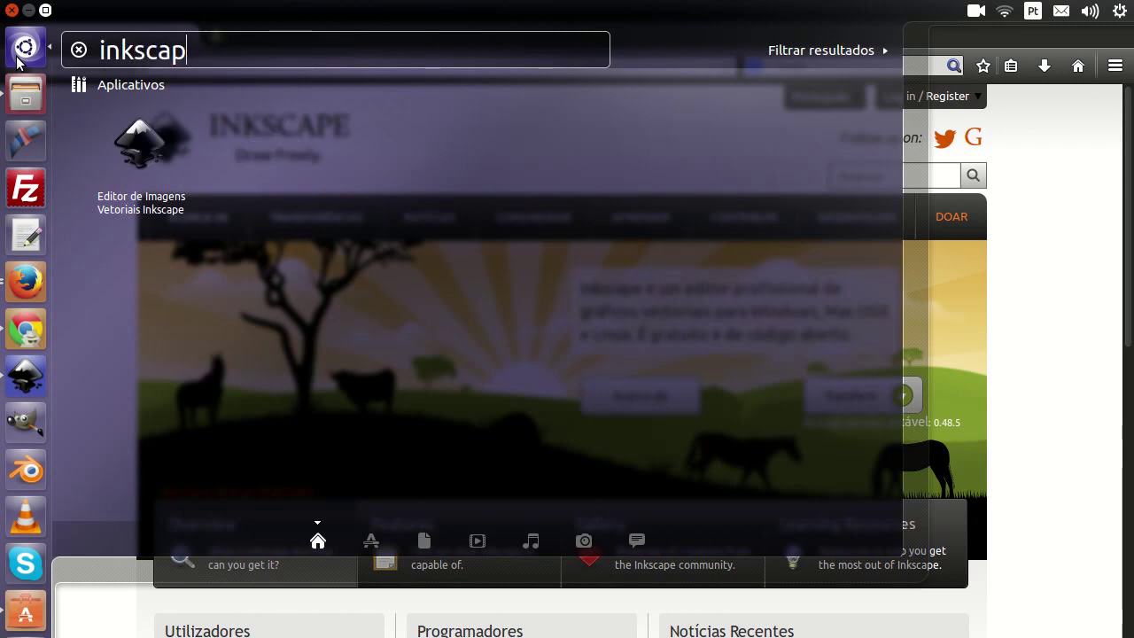
pyautogui.click(152, 162)
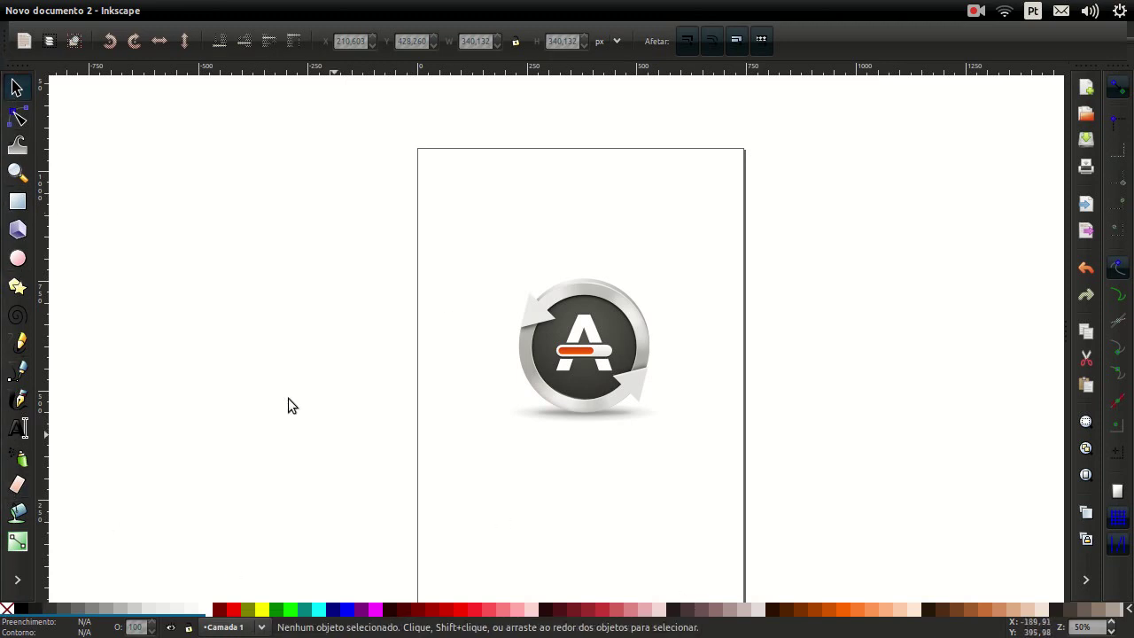
# - Draw a grey rectangle left of the page, then draw, narrow and delete a trial 3D box
pyautogui.click(17, 201)
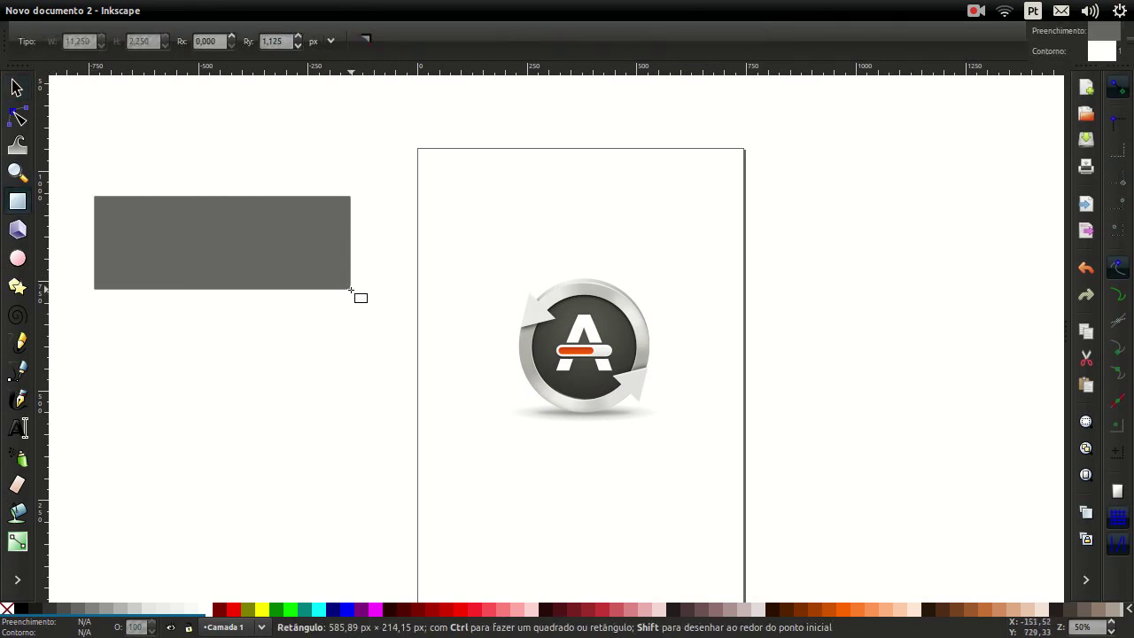
pyautogui.moveTo(94, 196); pyautogui.dragTo(352, 324)
pyautogui.click(18, 229)
pyautogui.moveTo(106, 306)
pyautogui.mouseDown()
pyautogui.moveTo(188, 340)
pyautogui.moveTo(215, 554)
pyautogui.mouseUp()
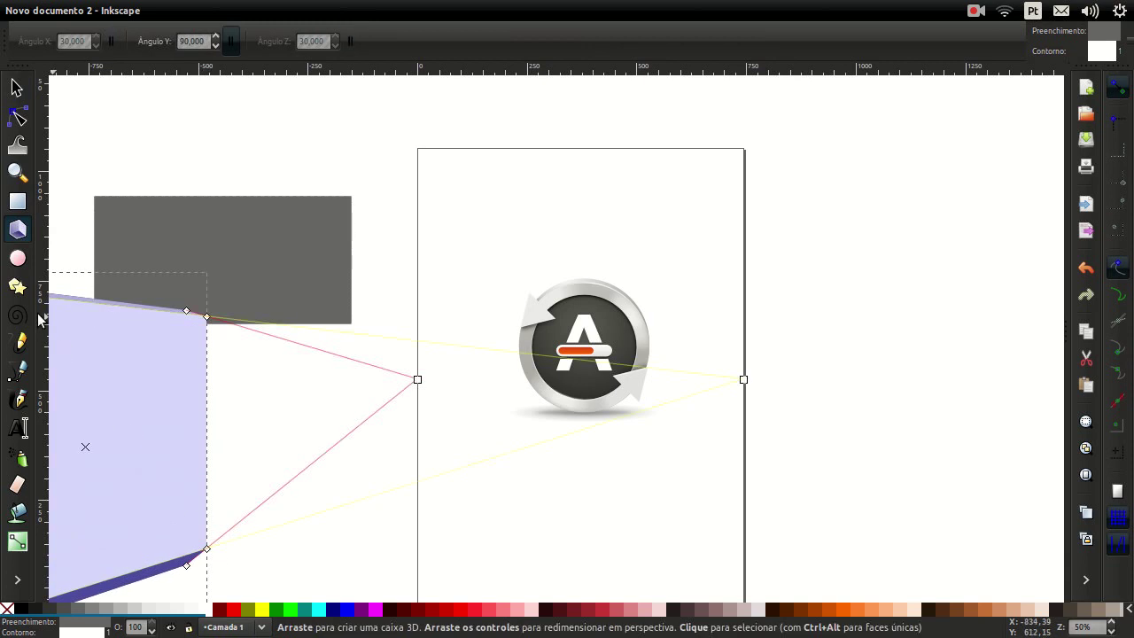
pyautogui.scroll(-2, 354, 387)
pyautogui.hscroll(-4, 385, 428)
pyautogui.hscroll(-2, 361, 420)
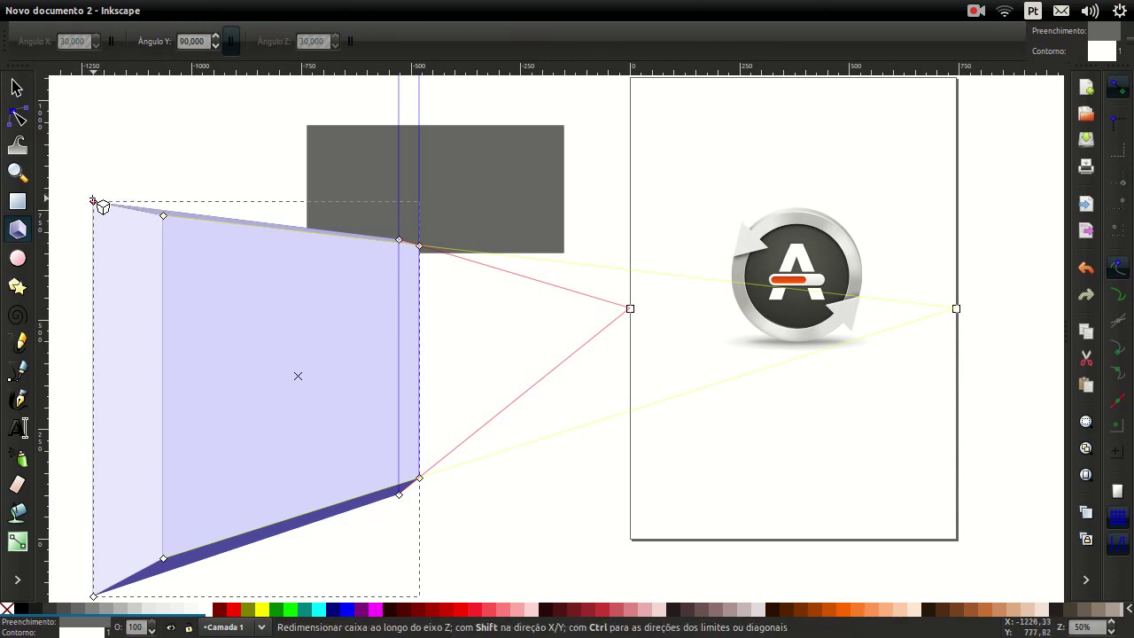
pyautogui.moveTo(159, 214)
pyautogui.mouseDown()
pyautogui.moveTo(330, 235)
pyautogui.moveTo(276, 228)
pyautogui.mouseUp()
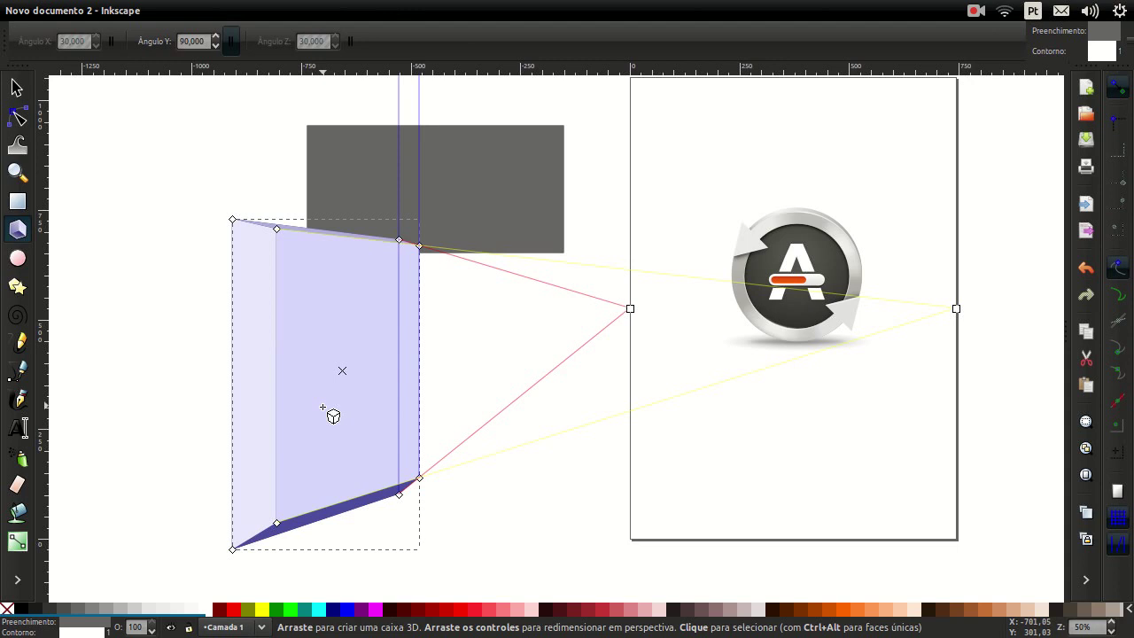
pyautogui.press('Delete')
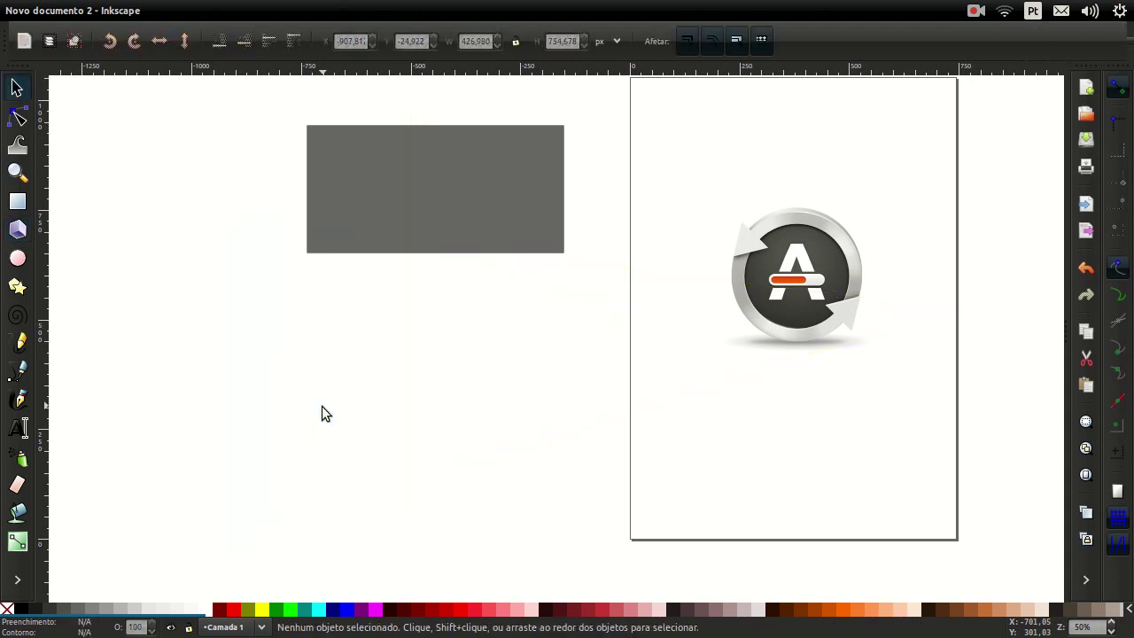
# - Place a text label inside the grey rectangle and check selecting the label and rectangle
pyautogui.click(17, 430)
pyautogui.click(358, 204)
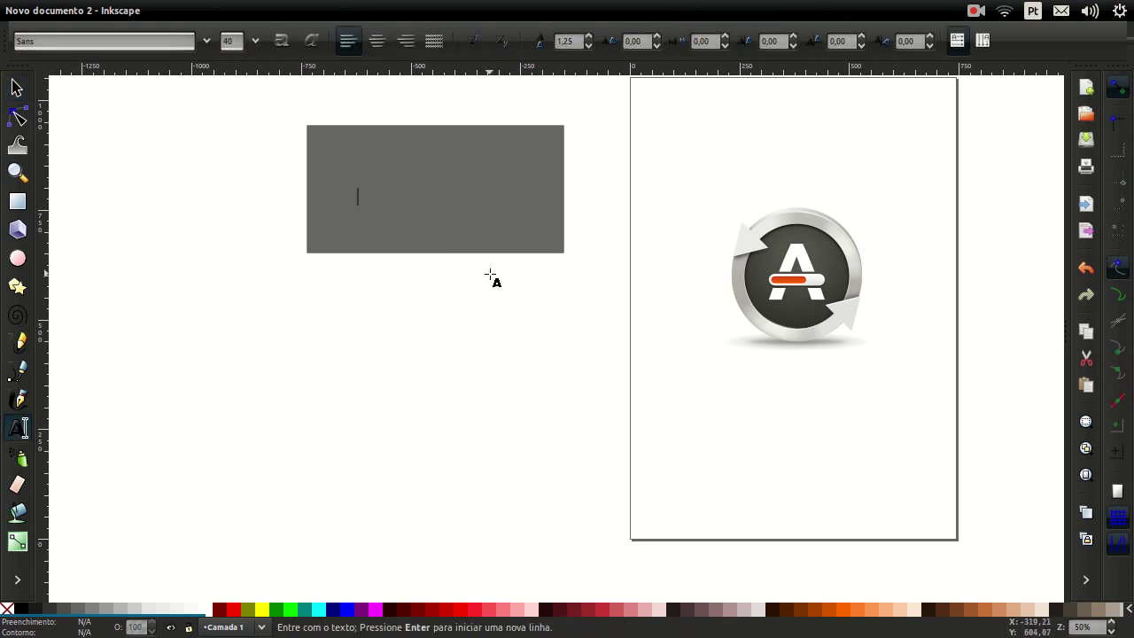
pyautogui.write('Texto')
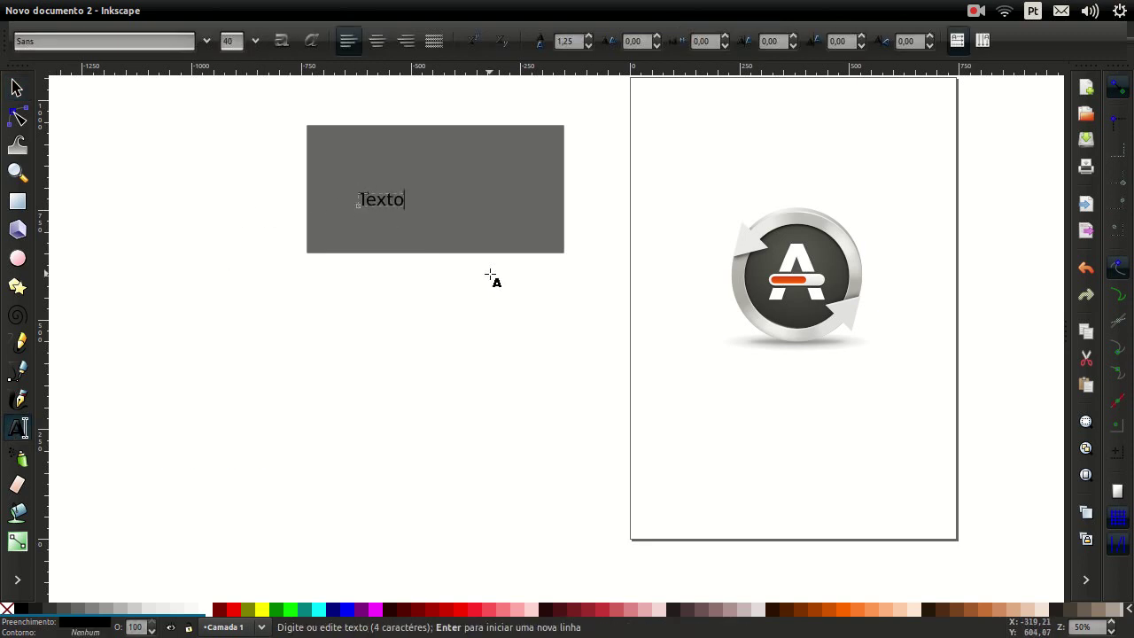
pyautogui.press('F1')
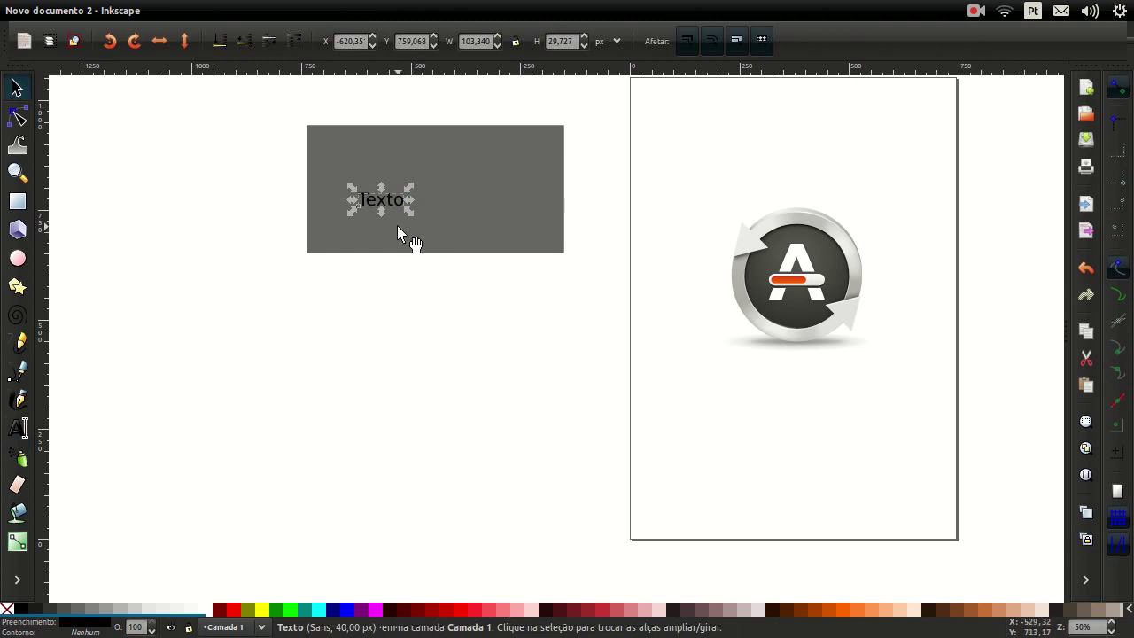
pyautogui.press('Escape')
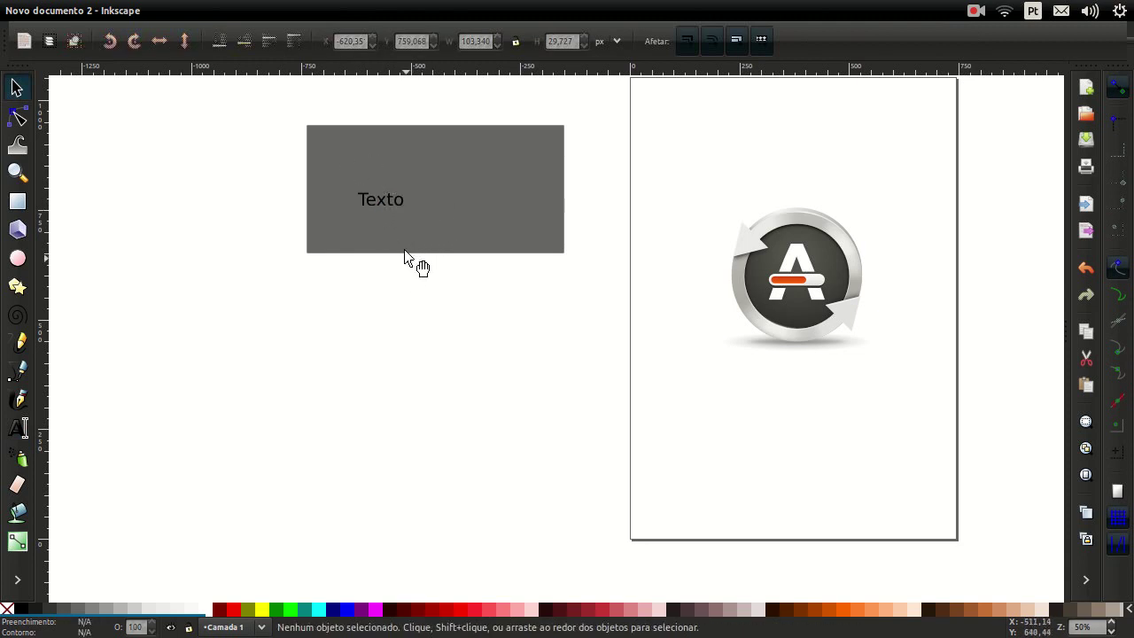
pyautogui.click(399, 199)
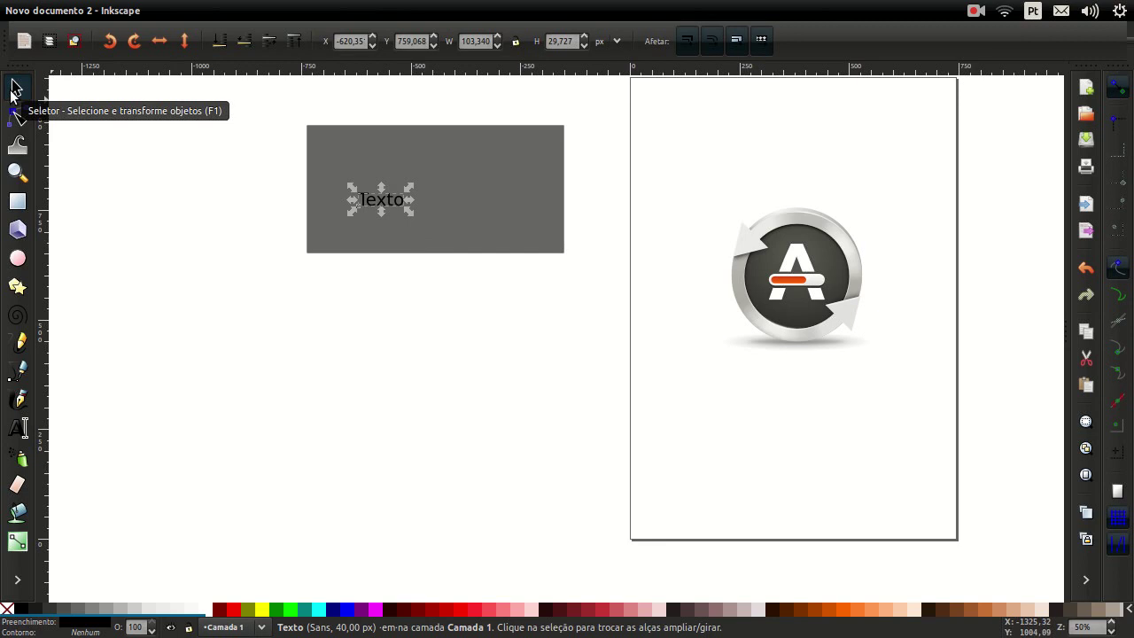
pyautogui.click(372, 245)
pyautogui.click(485, 310)
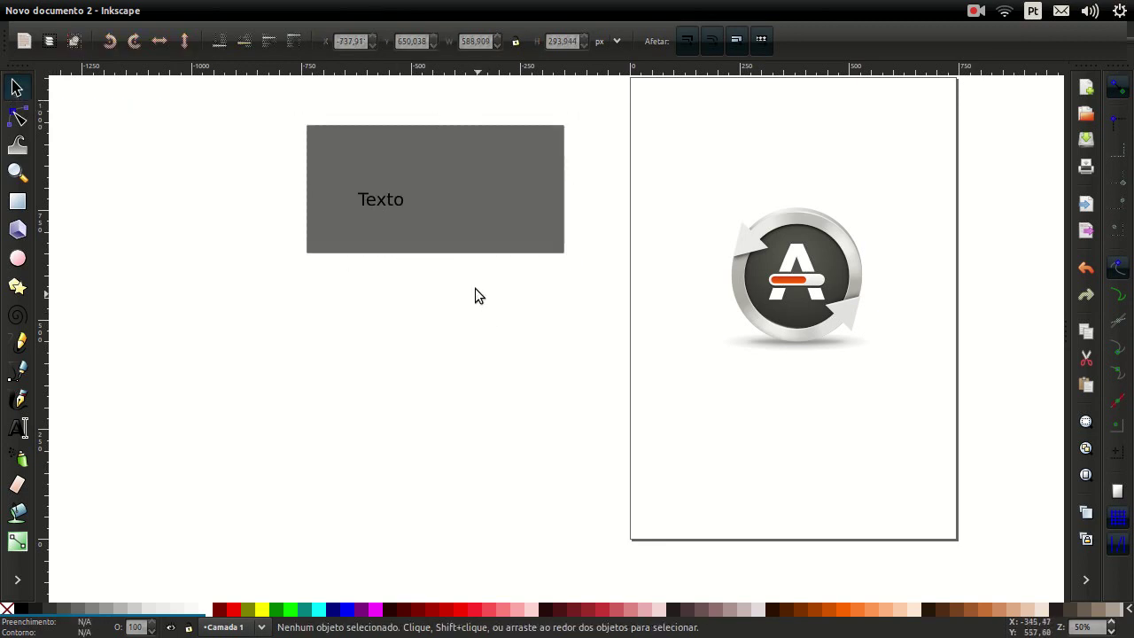
# - Replace the label's contents with the person's full name
pyautogui.doubleClick(375, 199)
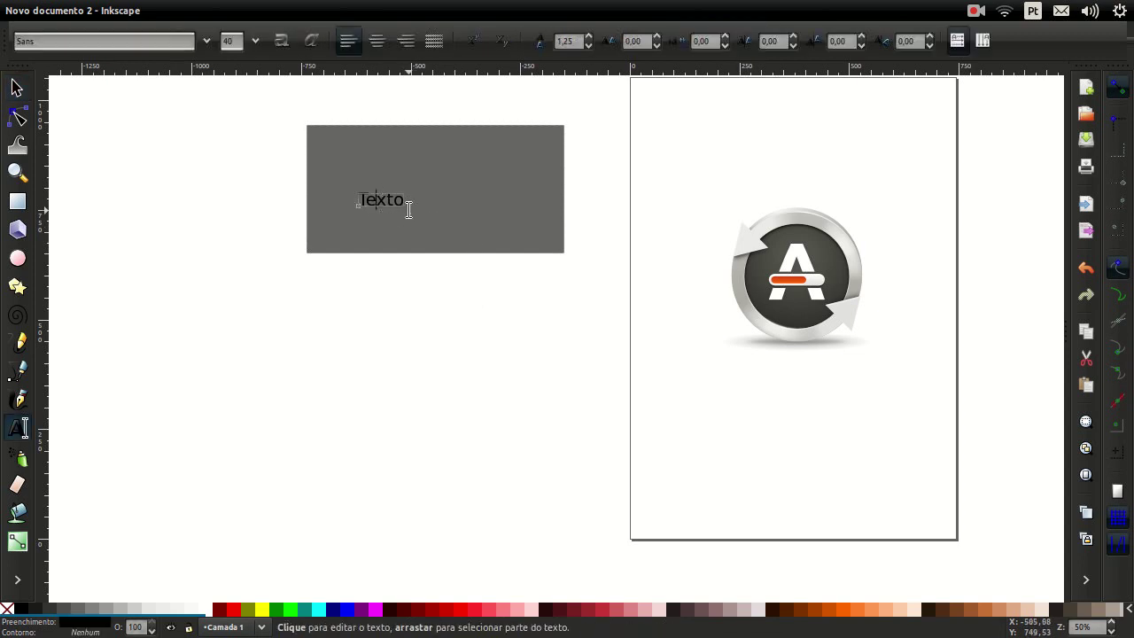
pyautogui.write('sasadas')
pyautogui.press('BackSpace')
pyautogui.press('BackSpace')
pyautogui.press('BackSpace')
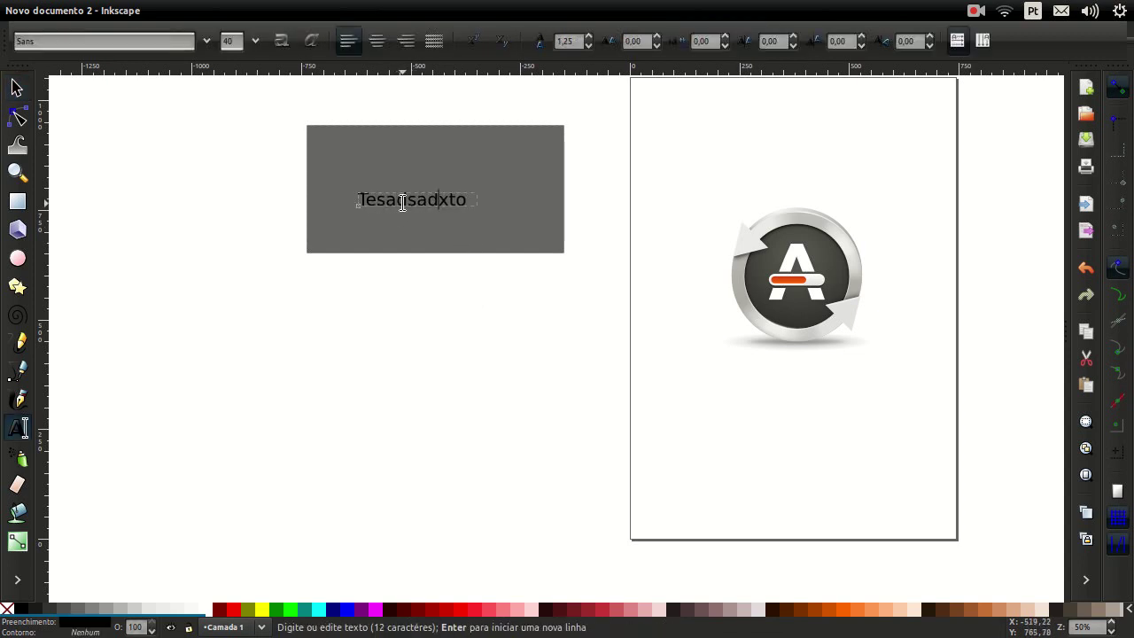
pyautogui.press('BackSpace')
pyautogui.press('BackSpace')
pyautogui.press('BackSpace')
pyautogui.press('Delete')
pyautogui.press('Delete')
pyautogui.press('Delete')
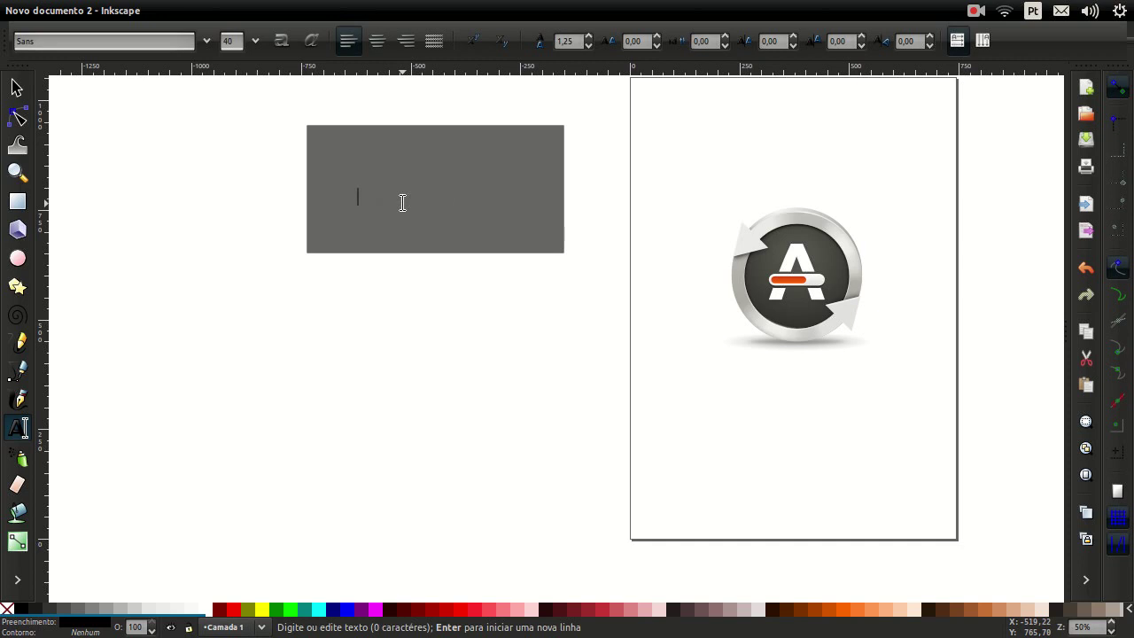
pyautogui.press('BackSpace')
pyautogui.press('BackSpace')
pyautogui.press('BackSpace')
pyautogui.write('Rafael Guarapa')
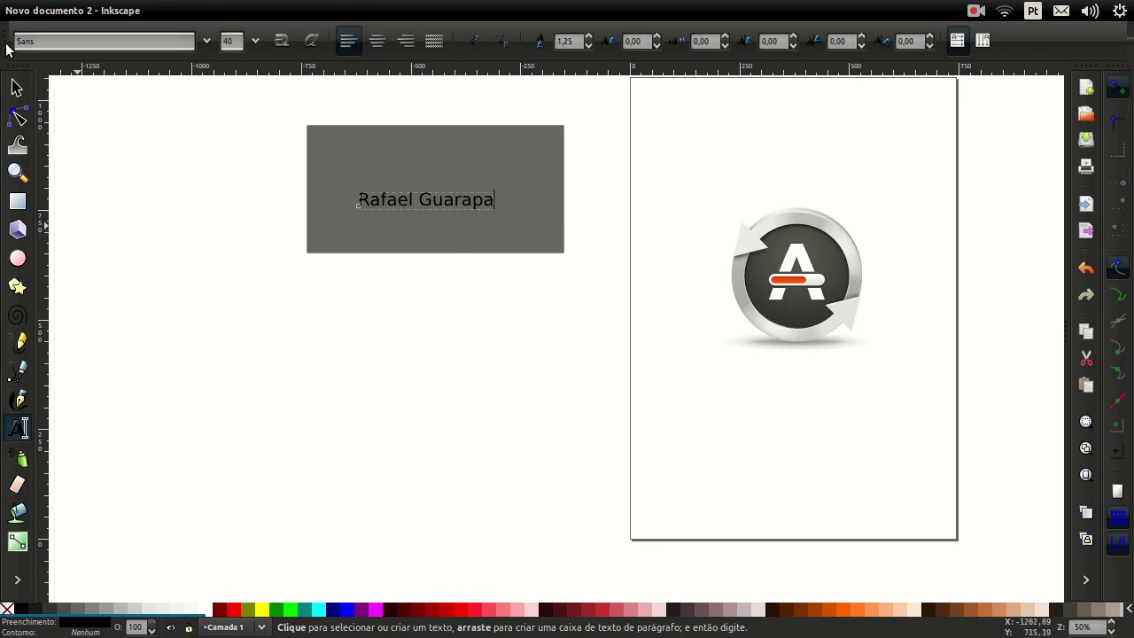
pyautogui.click(17, 86)
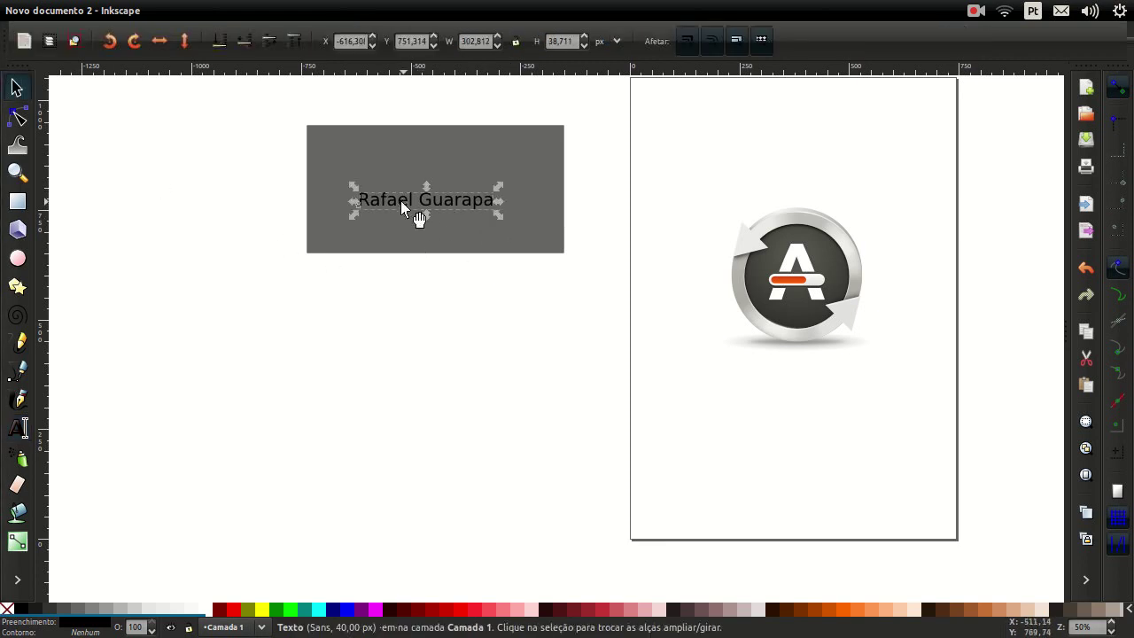
# - Enlarge the name text about fourfold, move it left, and squash it to half height
pyautogui.moveTo(497, 223)
pyautogui.mouseDown()
pyautogui.moveTo(908, 337)
pyautogui.moveTo(941, 496)
pyautogui.moveTo(810, 568)
pyautogui.moveTo(1005, 485)
pyautogui.moveTo(1001, 388)
pyautogui.moveTo(1049, 397)
pyautogui.moveTo(1083, 386)
pyautogui.moveTo(1054, 379)
pyautogui.mouseUp()
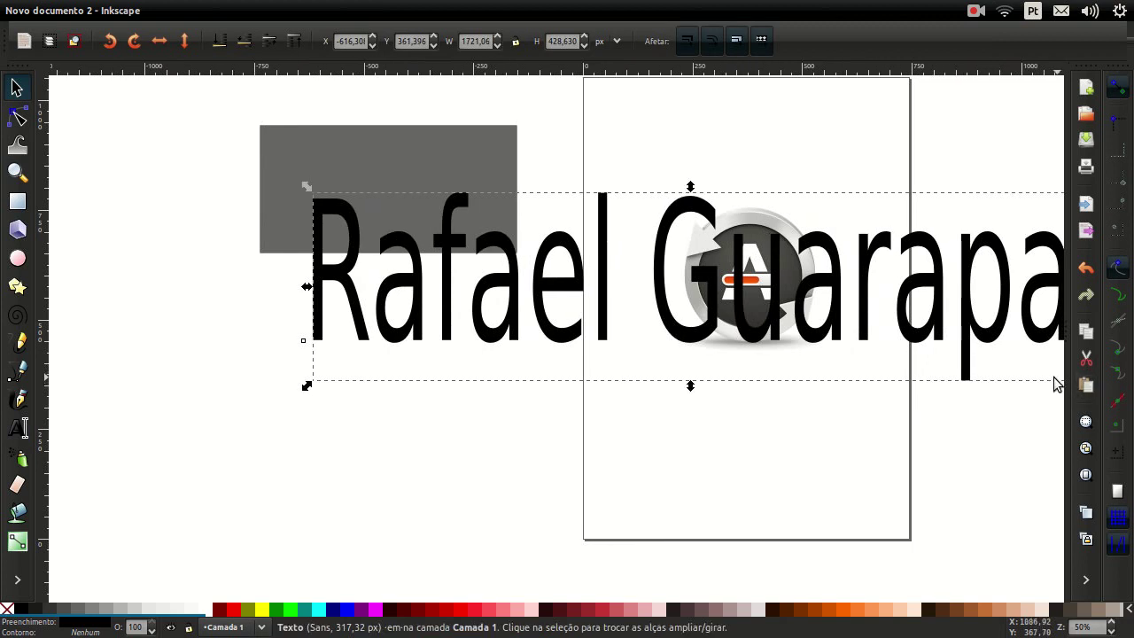
pyautogui.scroll(-1, 703, 355)
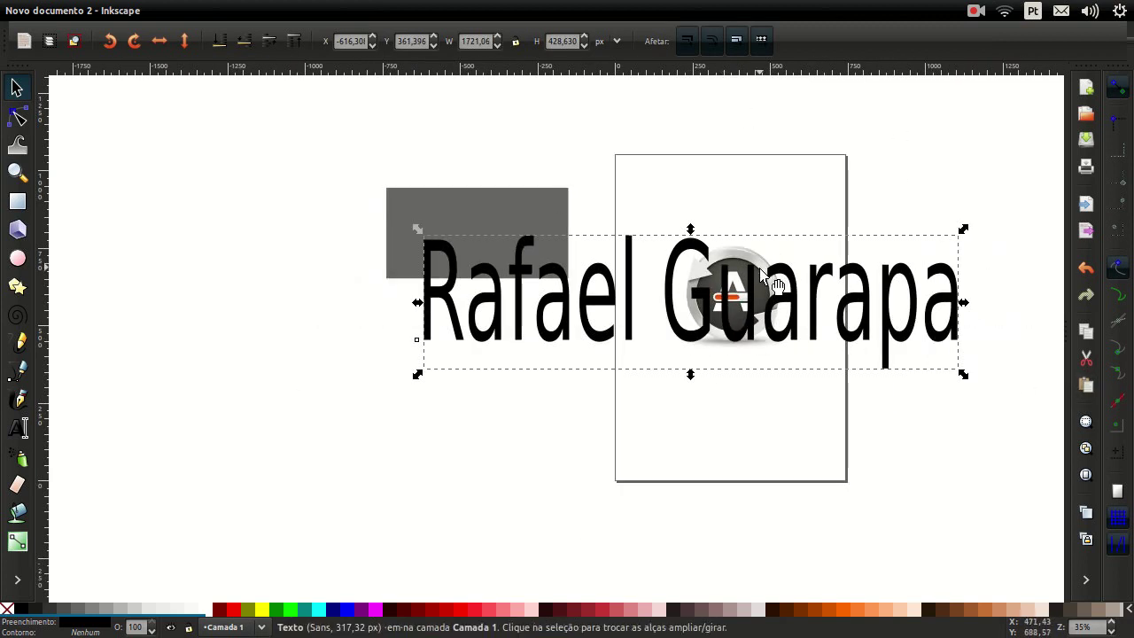
pyautogui.moveTo(676, 260); pyautogui.dragTo(442, 282)
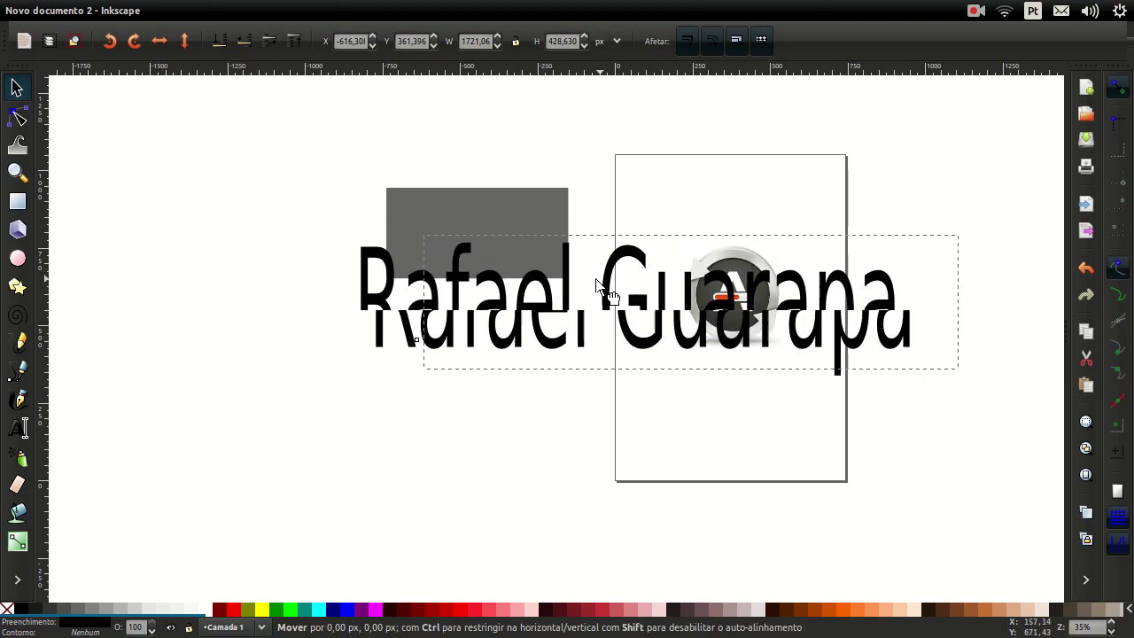
pyautogui.moveTo(730, 397)
pyautogui.mouseDown()
pyautogui.moveTo(932, 428)
pyautogui.moveTo(1077, 471)
pyautogui.mouseUp()
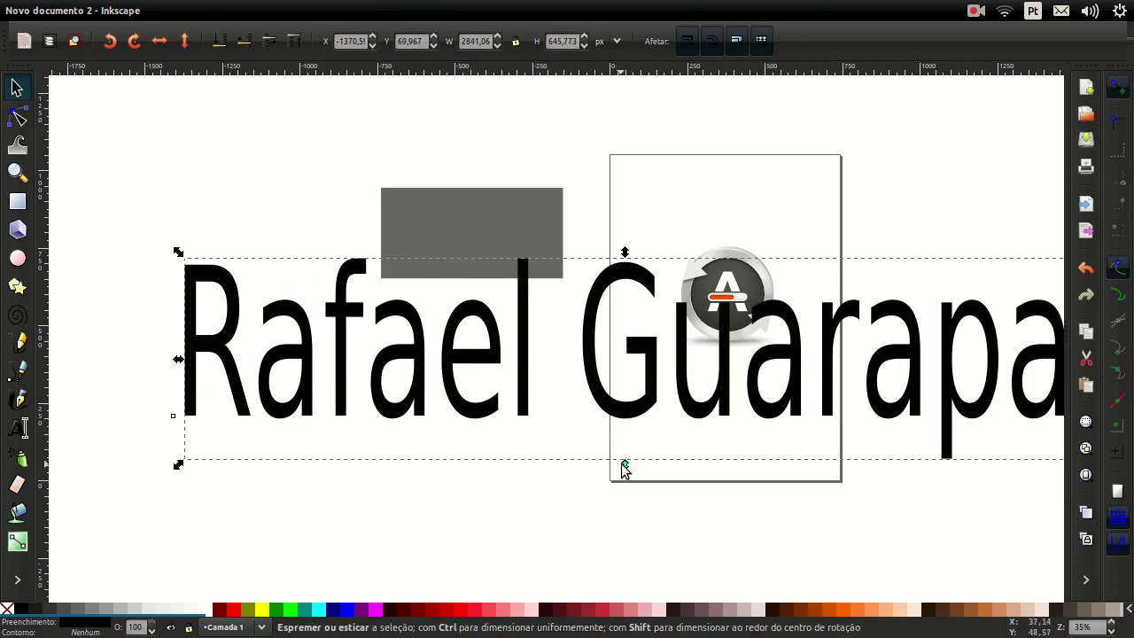
pyautogui.moveTo(626, 463)
pyautogui.mouseDown()
pyautogui.moveTo(623, 324)
pyautogui.moveTo(625, 390)
pyautogui.mouseUp()
# - Delete the oversized name text
pyautogui.keyDown('ctrl'); pyautogui.scroll(2, 497, 338); pyautogui.keyUp('ctrl')
pyautogui.keyDown('ctrl'); pyautogui.scroll(5, 499, 344); pyautogui.keyUp('ctrl')
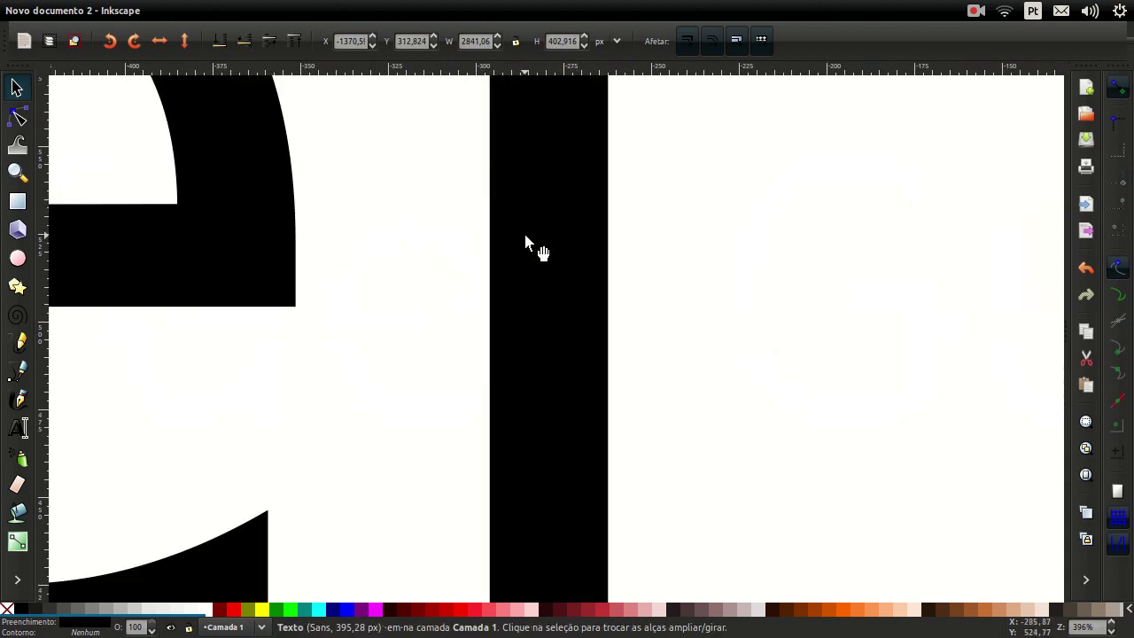
pyautogui.keyDown('ctrl'); pyautogui.scroll(-4, 570, 271); pyautogui.keyUp('ctrl')
pyautogui.keyDown('ctrl'); pyautogui.scroll(-2, 570, 342); pyautogui.keyUp('ctrl')
pyautogui.keyDown('ctrl'); pyautogui.scroll(-2, 577, 384); pyautogui.keyUp('ctrl')
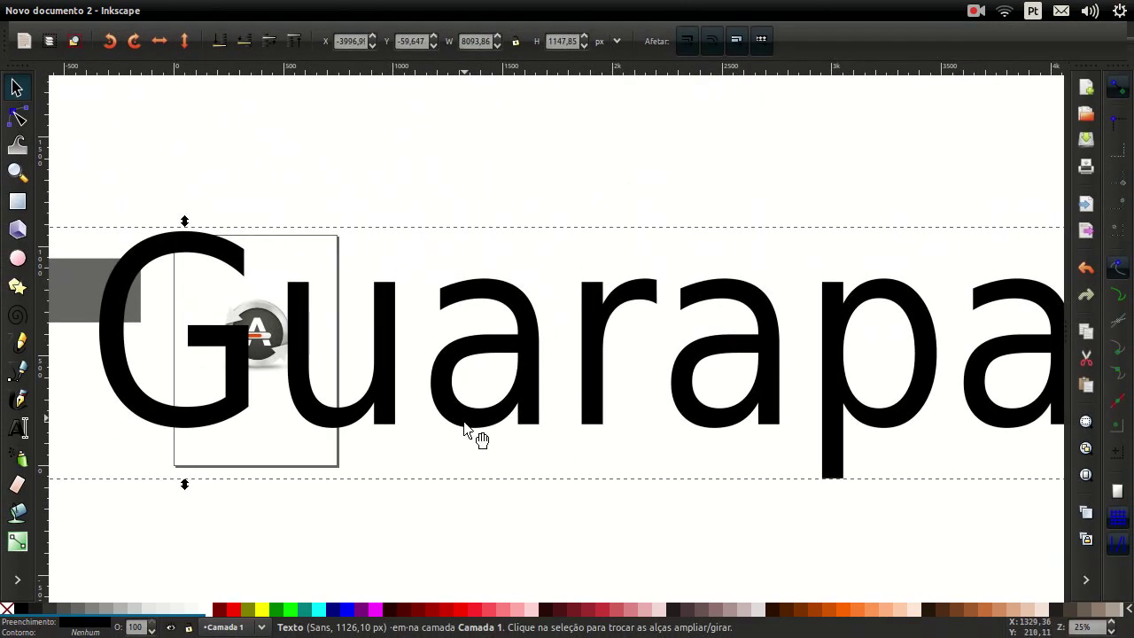
pyautogui.press('Delete')
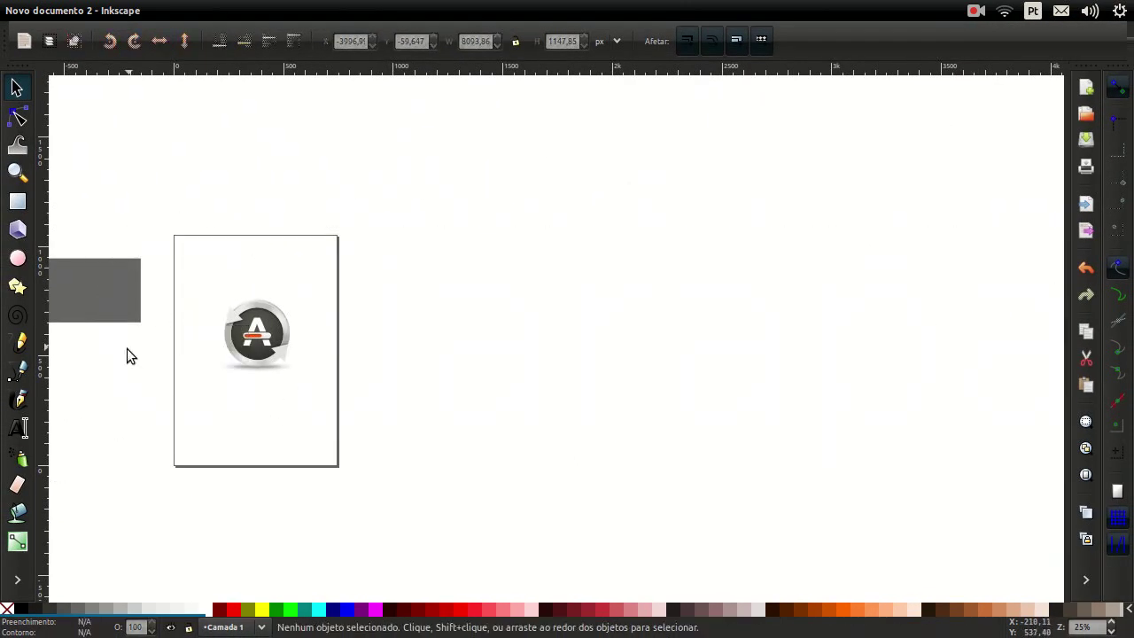
# - Select the logo and enlarge it from about 340 px to roughly 1717 px
pyautogui.scroll(2, 146, 328)
pyautogui.scroll(2, 168, 346)
pyautogui.scroll(2, 656, 320)
pyautogui.moveTo(812, 141); pyautogui.dragTo(278, 587)
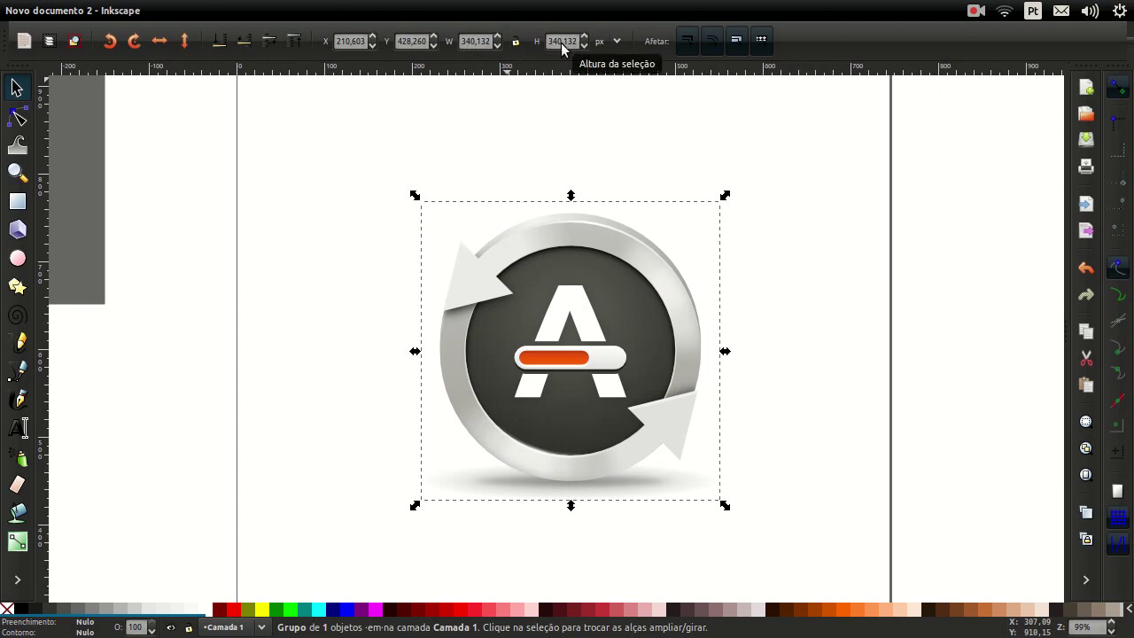
pyautogui.scroll(-2, 580, 221)
pyautogui.scroll(-2, 628, 400)
pyautogui.scroll(-1, 674, 411)
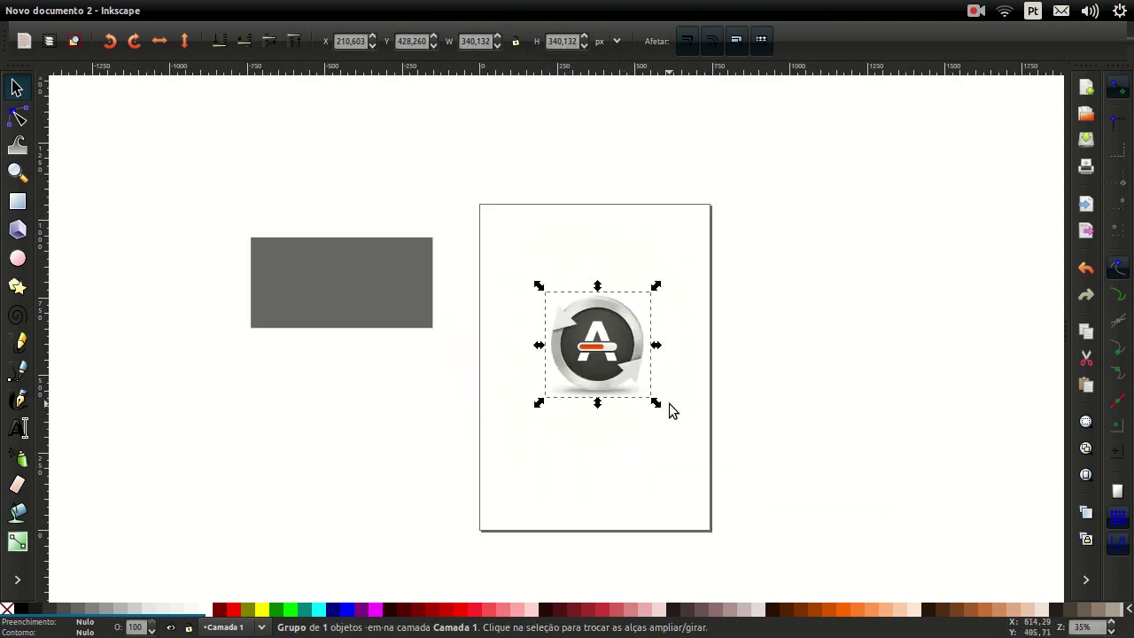
pyautogui.moveTo(650, 399); pyautogui.dragTo(793, 495)
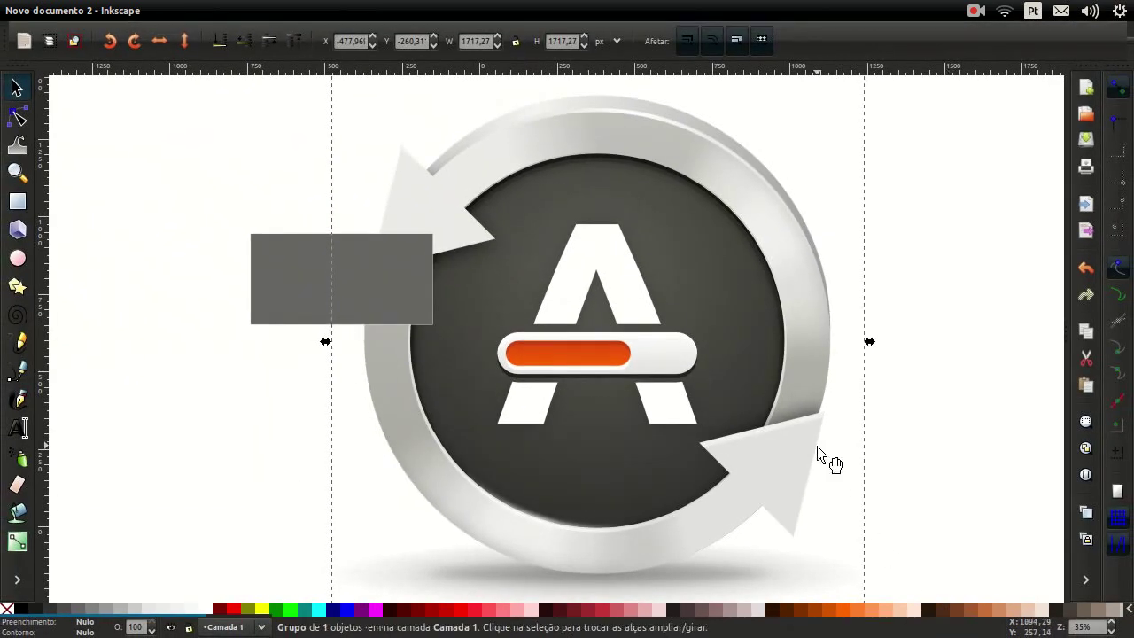
# - Delete the grey rectangle, leaving only the logo
pyautogui.scroll(-1, 807, 434)
pyautogui.click(354, 319)
pyautogui.click(464, 331)
pyautogui.press('Delete')
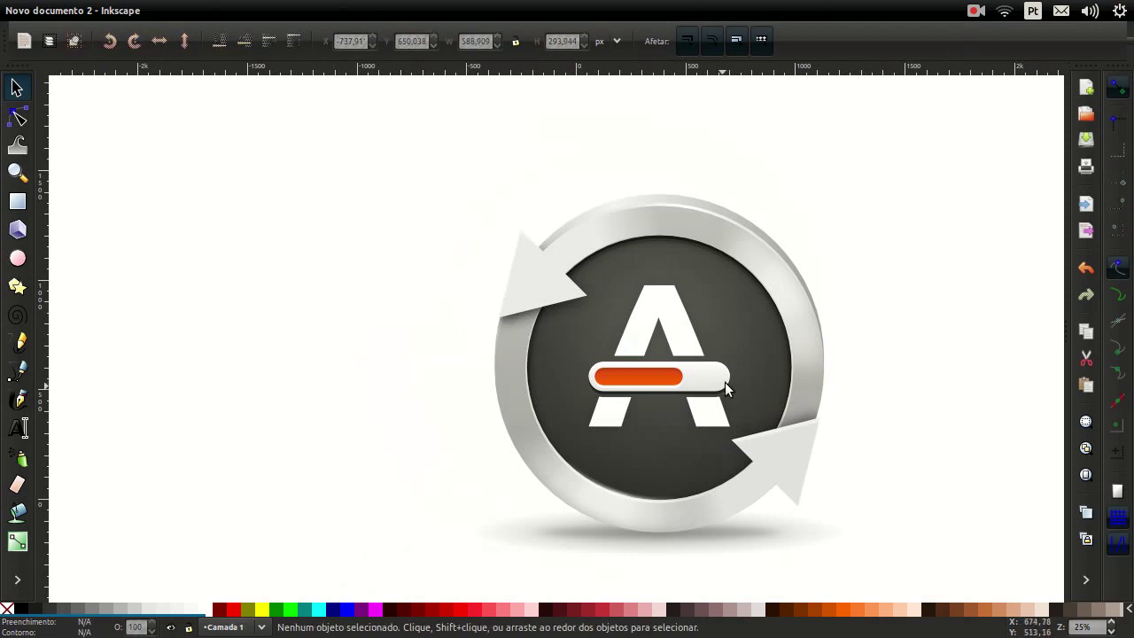
pyautogui.scroll(3, 700, 390)
pyautogui.scroll(3, 684, 386)
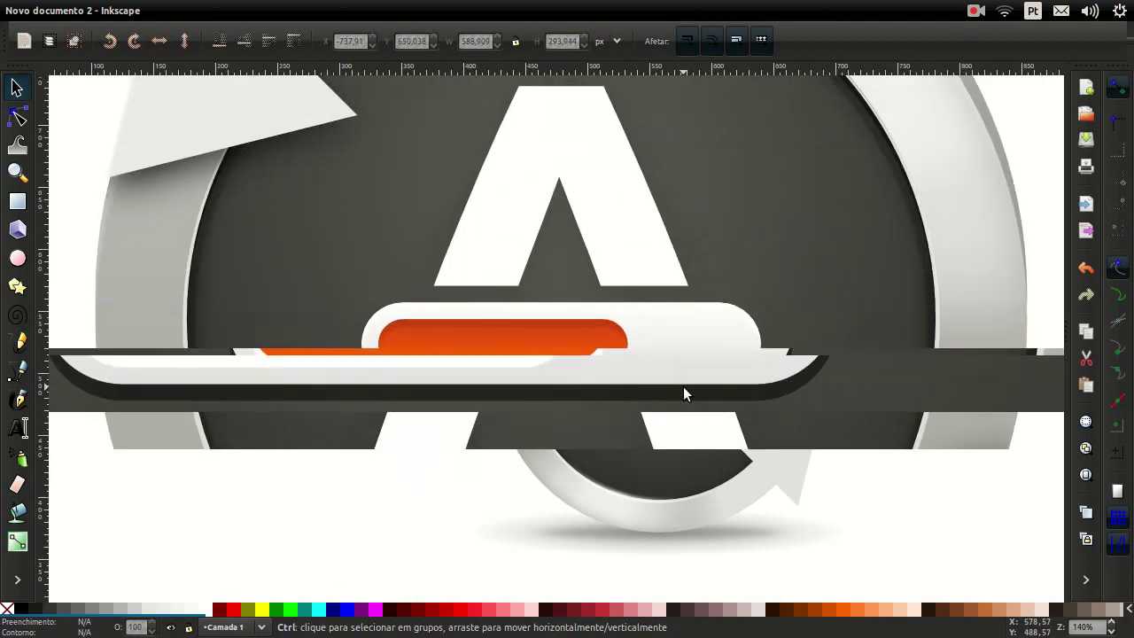
pyautogui.scroll(-3, 683, 386)
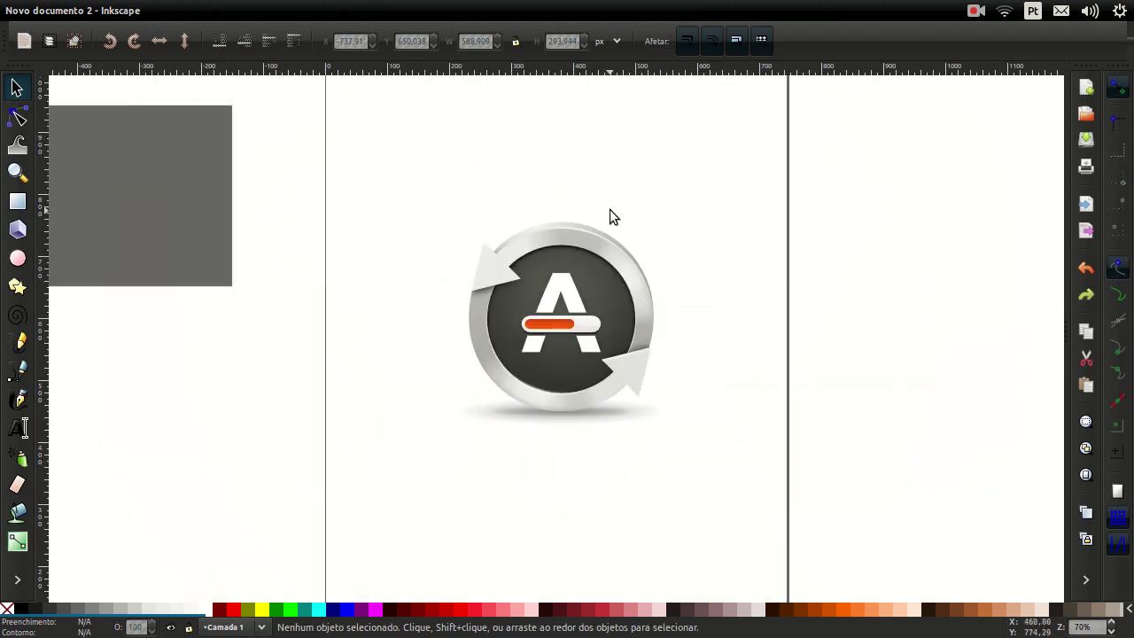
pyautogui.keyDown('ctrl'); pyautogui.scroll(1, 598, 273); pyautogui.keyUp('ctrl')
pyautogui.scroll(2, 655, 434)
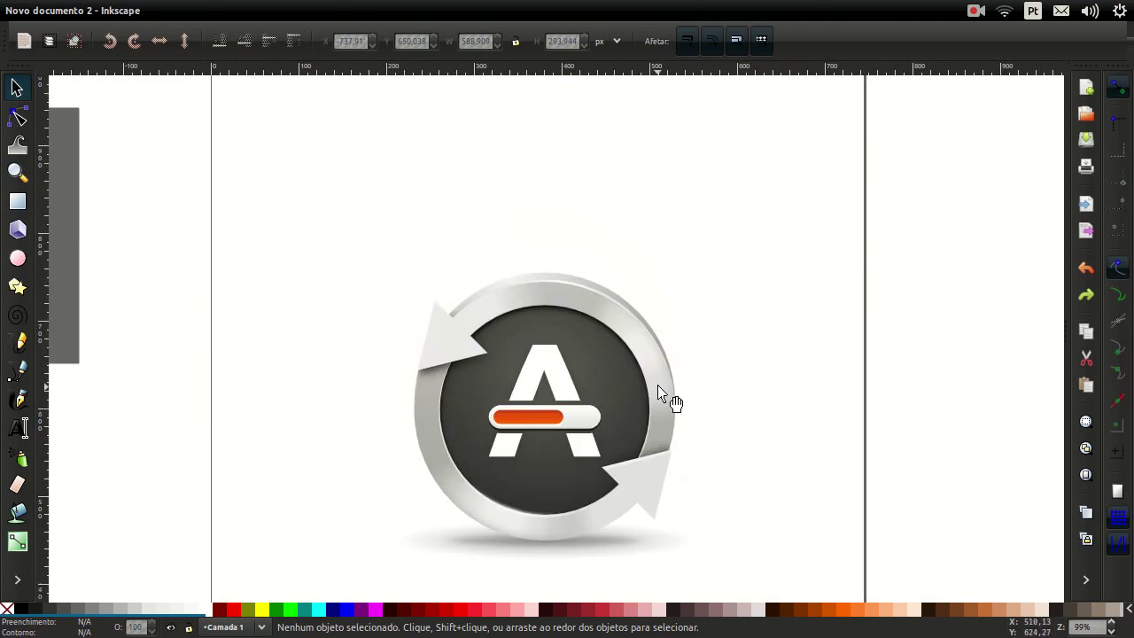
pyautogui.scroll(-1, 532, 209)
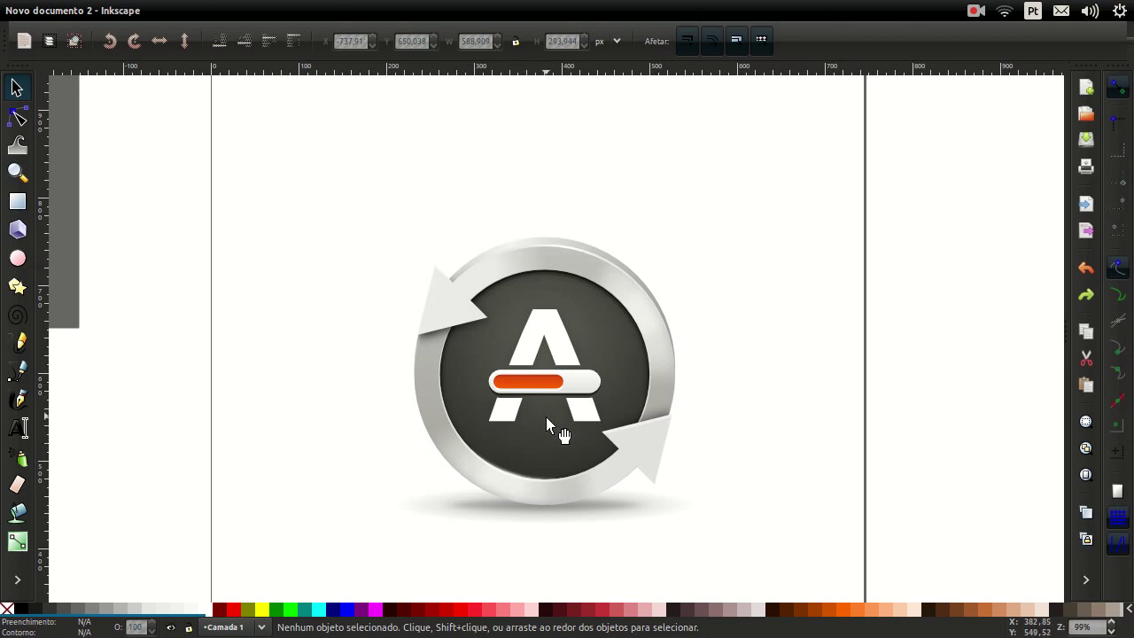
pyautogui.keyDown('ctrl'); pyautogui.scroll(2, 546, 418); pyautogui.keyUp('ctrl')
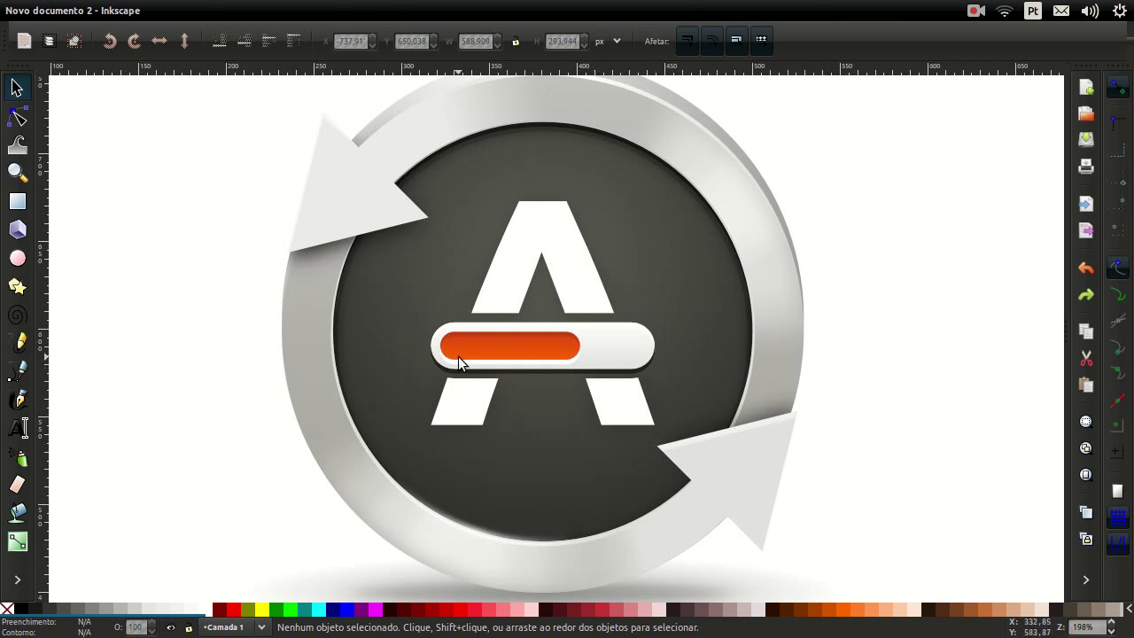
# - Draw a trial rectangle left of the logo and delete it
pyautogui.click(18, 201)
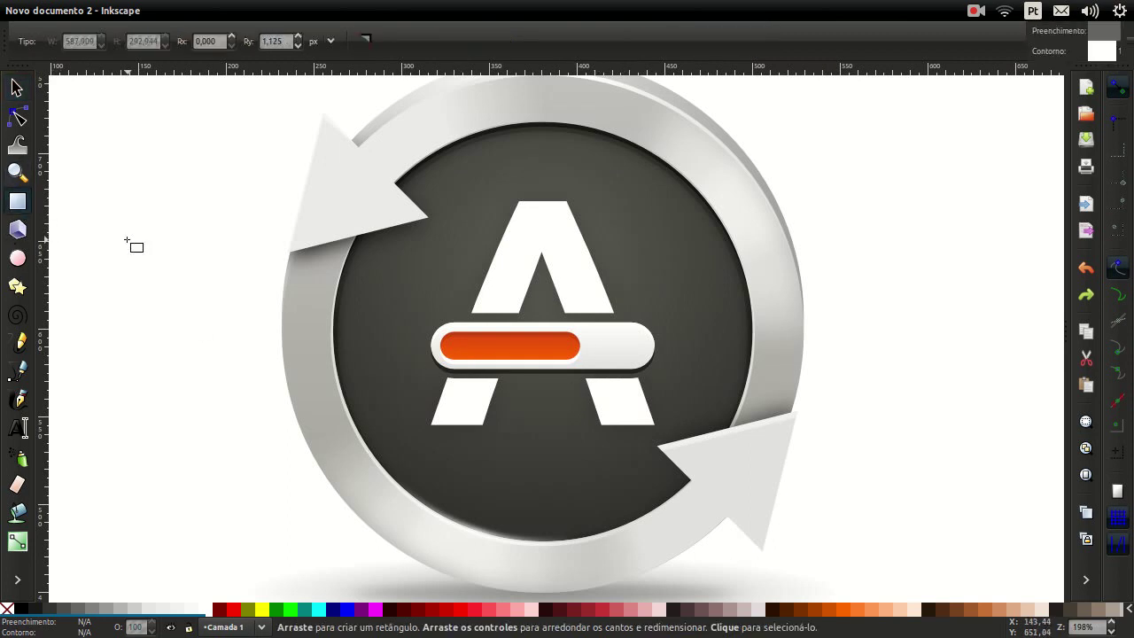
pyautogui.moveTo(127, 240); pyautogui.dragTo(276, 382)
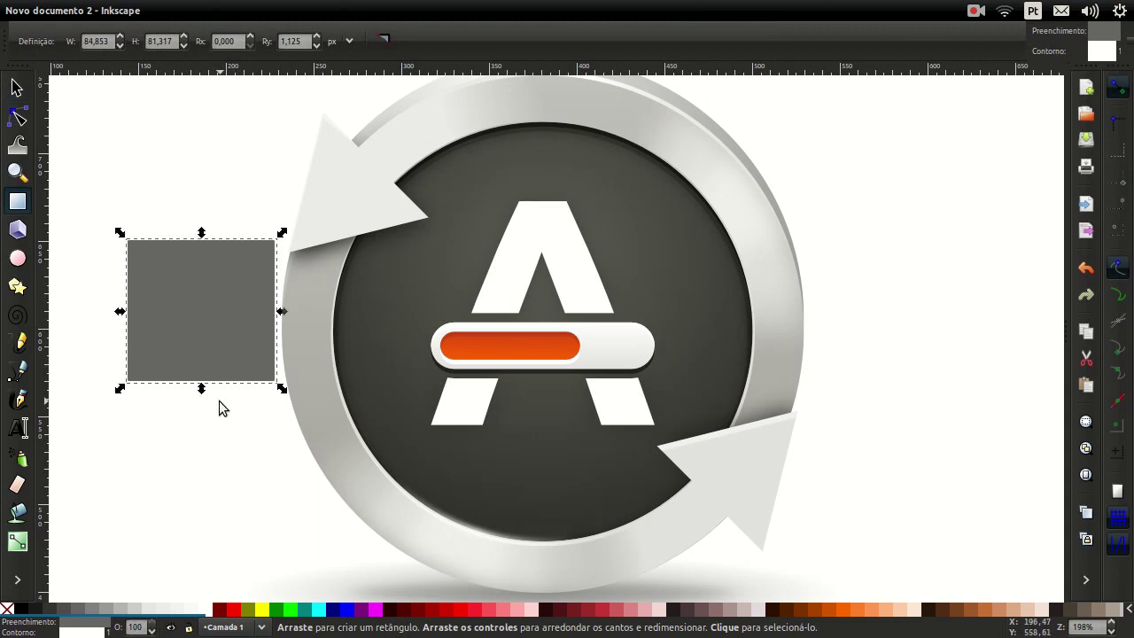
pyautogui.press('s')
pyautogui.press('Delete')
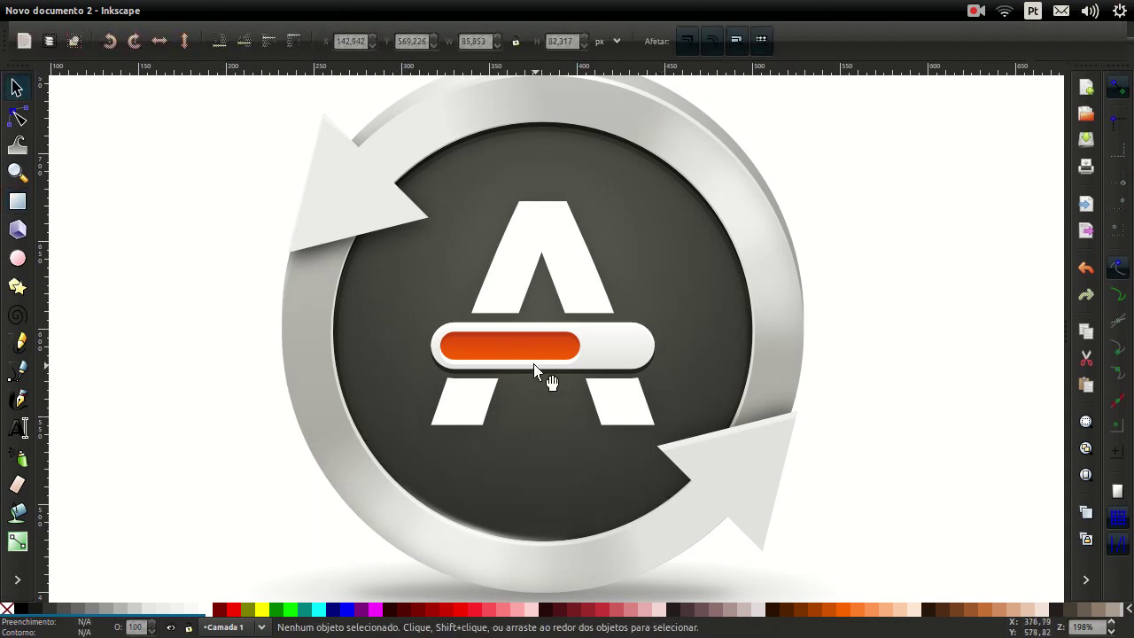
# - Fill the logo's orange bar with dark olive from the palette
pyautogui.click(20, 118)
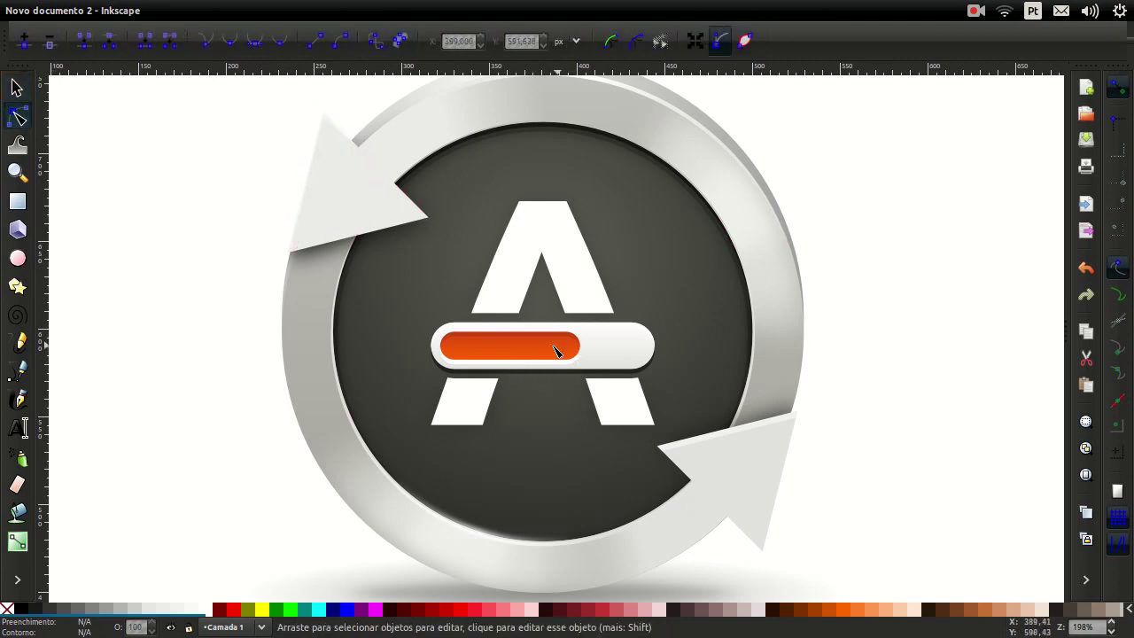
pyautogui.click(545, 352)
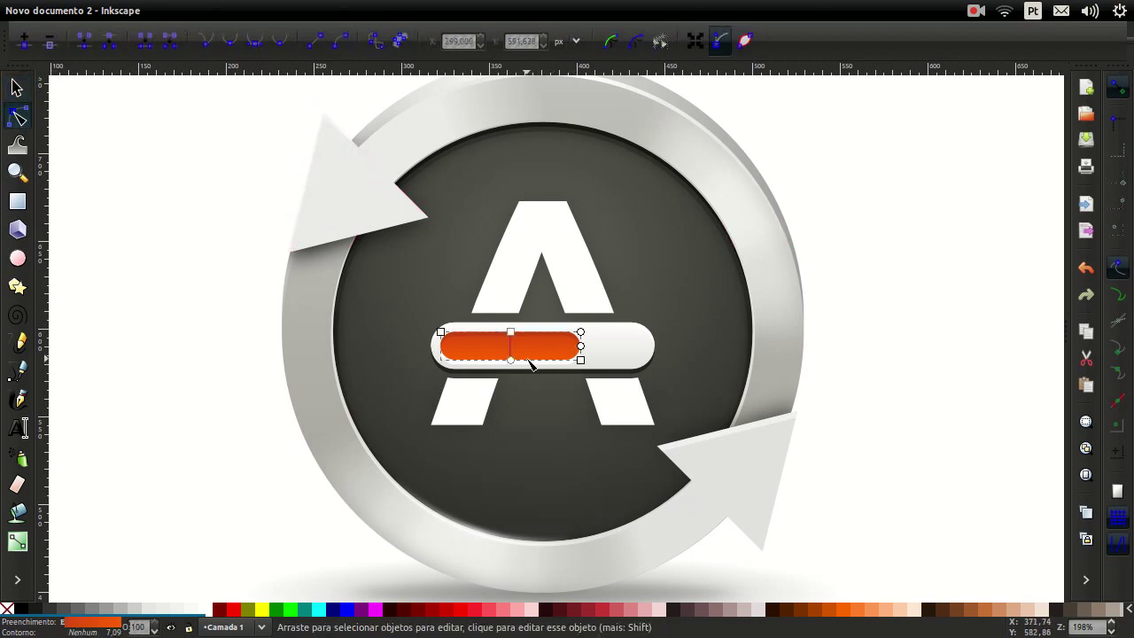
pyautogui.scroll(1, 530, 363)
pyautogui.click(625, 609)
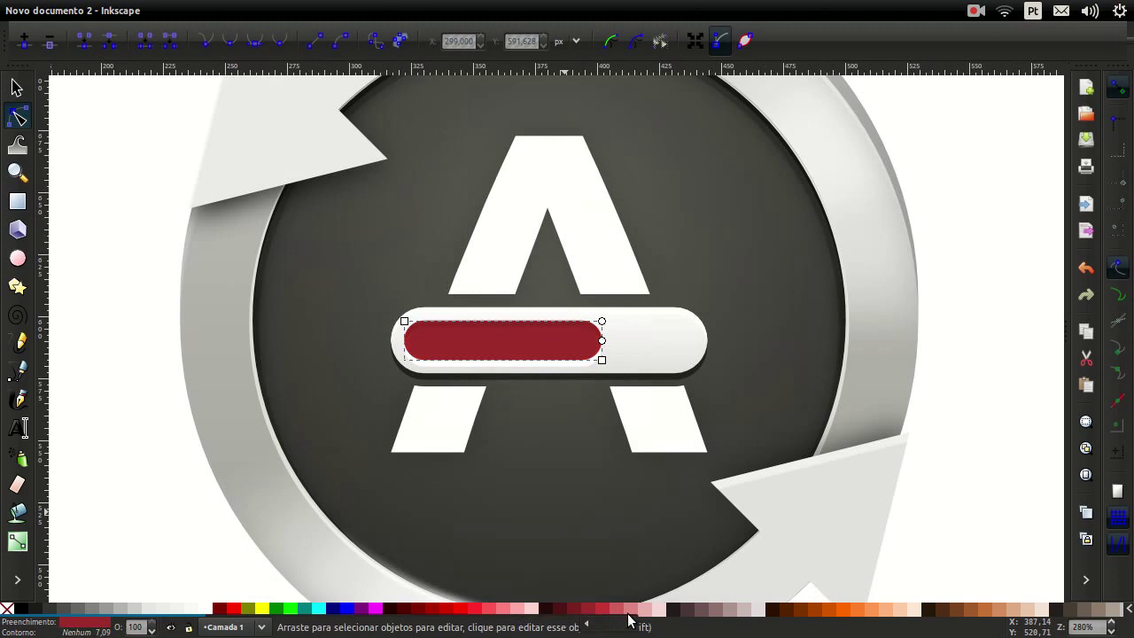
pyautogui.scroll(-3, 632, 611)
pyautogui.scroll(-1, 641, 612)
pyautogui.click(666, 611)
pyautogui.click(696, 611)
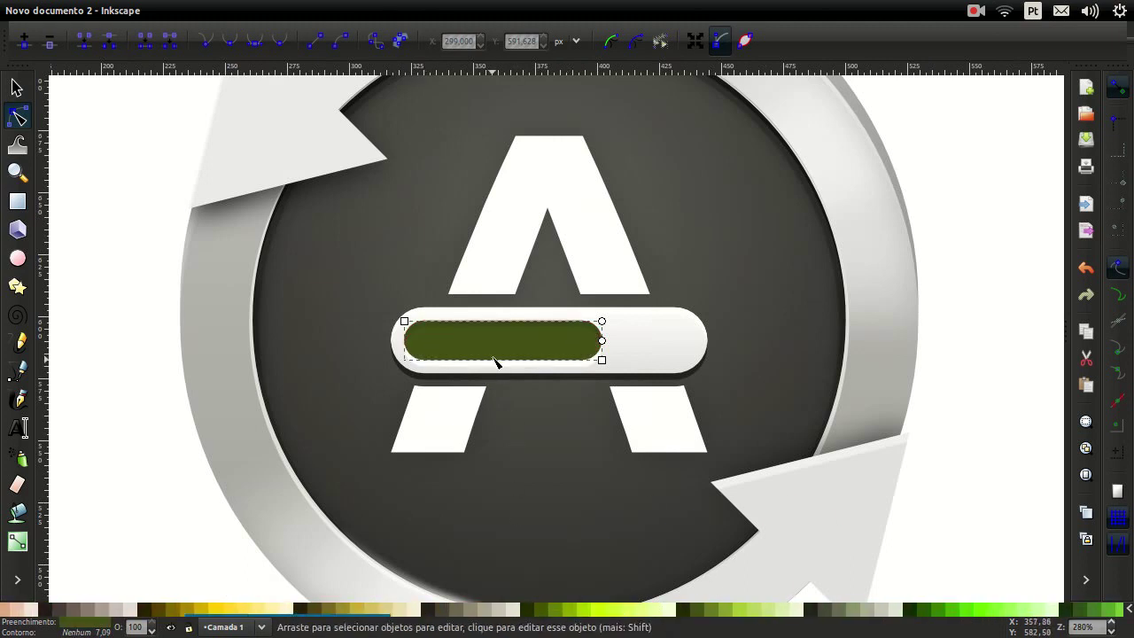
# - Lower the olive bar beneath the A and move a duplicate of the white inner bar down
pyautogui.press('s')
pyautogui.moveTo(534, 348); pyautogui.dragTo(645, 464)
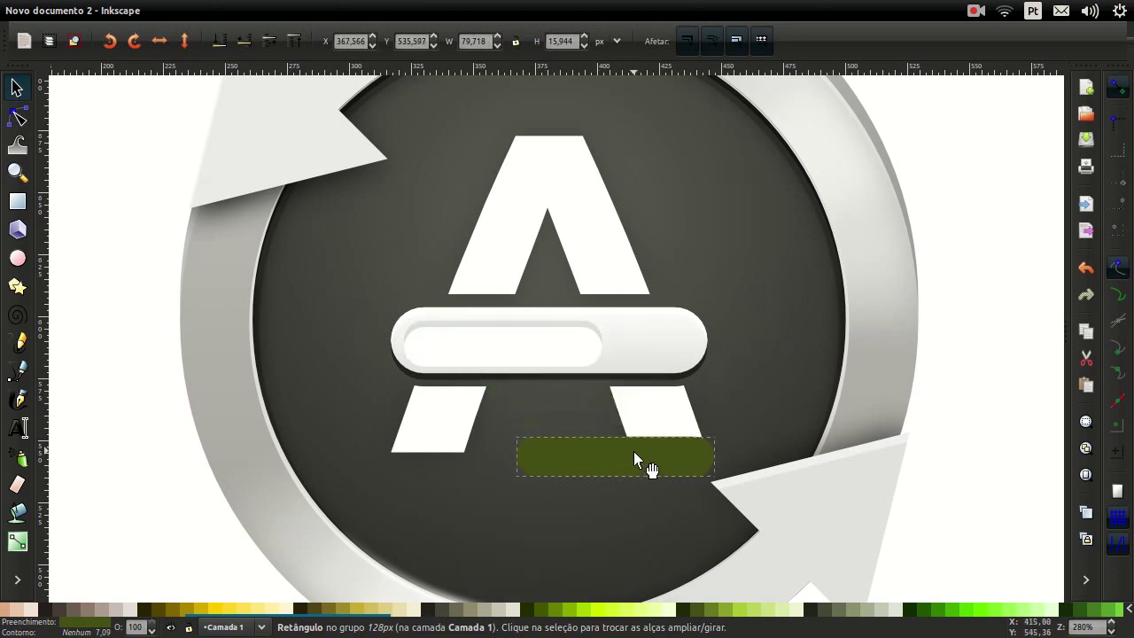
pyautogui.doubleClick(543, 352)
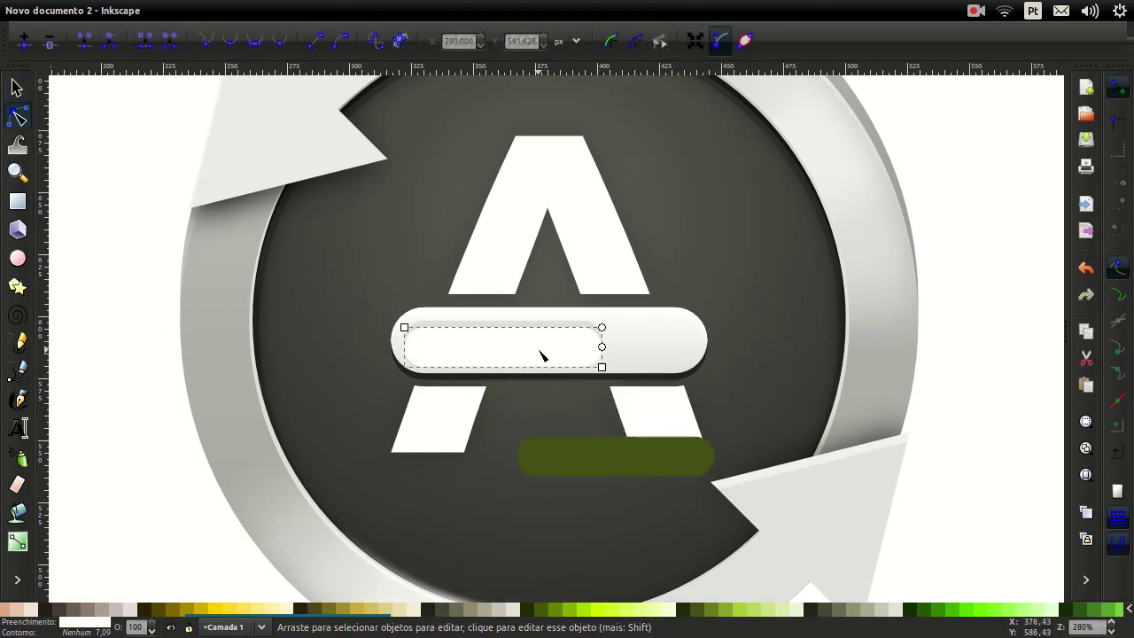
pyautogui.press('s')
pyautogui.hotkey('ctrl', 'd')
pyautogui.moveTo(541, 365); pyautogui.dragTo(633, 541)
# - Pull the white rounded bar out right and the dark rounded bar down-right
pyautogui.click(638, 359)
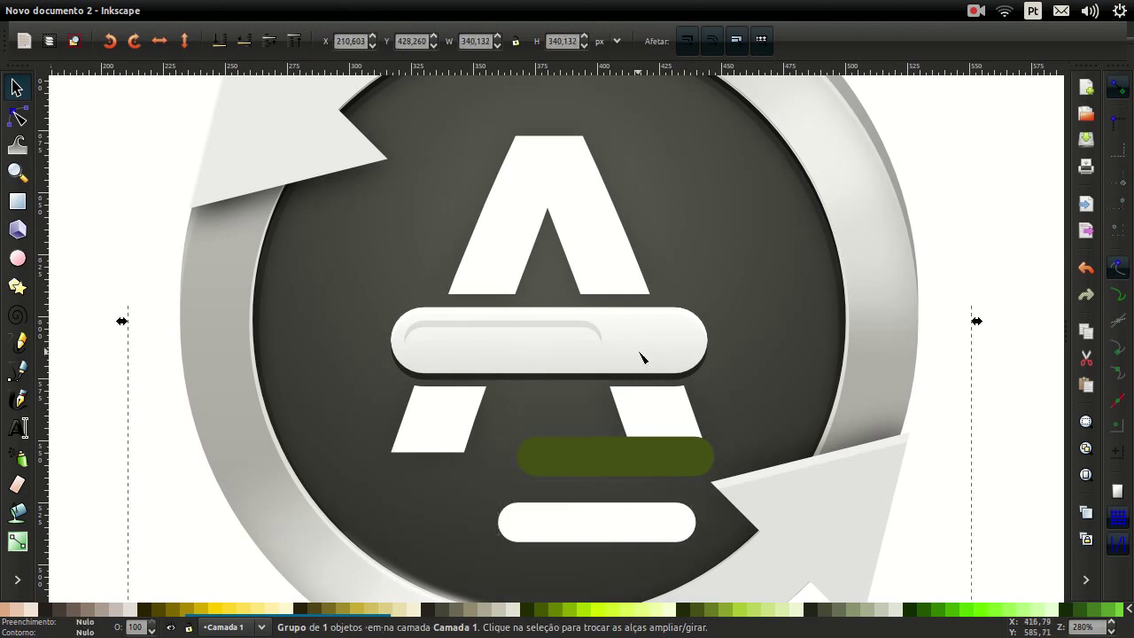
pyautogui.doubleClick(638, 359)
pyautogui.press('s')
pyautogui.moveTo(638, 351)
pyautogui.mouseDown()
pyautogui.moveTo(1043, 441)
pyautogui.moveTo(1046, 493)
pyautogui.mouseUp()
pyautogui.click(595, 362)
pyautogui.doubleClick(577, 348)
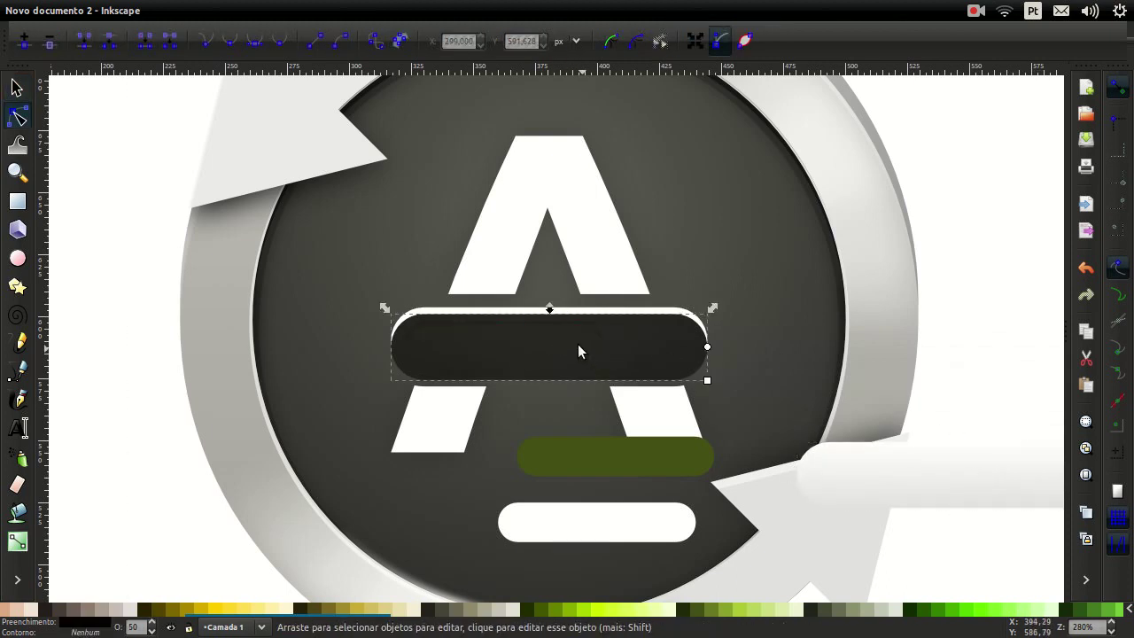
pyautogui.press('s')
pyautogui.moveTo(590, 352)
pyautogui.mouseDown()
pyautogui.moveTo(636, 390)
pyautogui.moveTo(961, 539)
pyautogui.mouseUp()
pyautogui.scroll(-3, 873, 507)
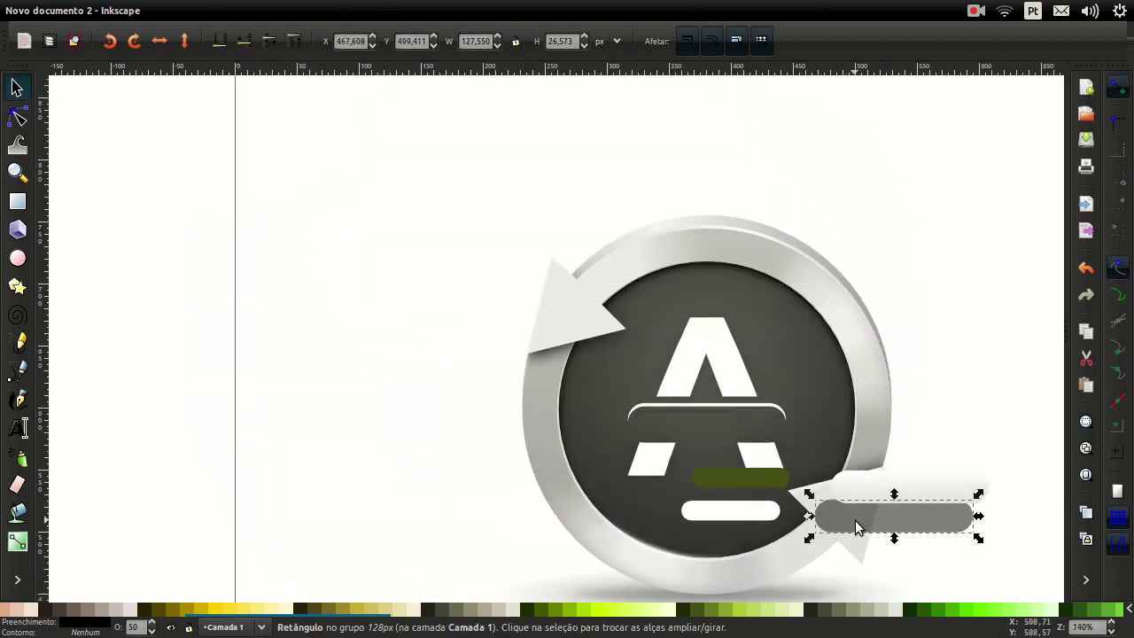
# - Reshape the upper-left arrow's curve by dragging its top node's Bézier handle
pyautogui.scroll(-1, 858, 508)
pyautogui.scroll(1, 808, 527)
pyautogui.hscroll(1, 797, 524)
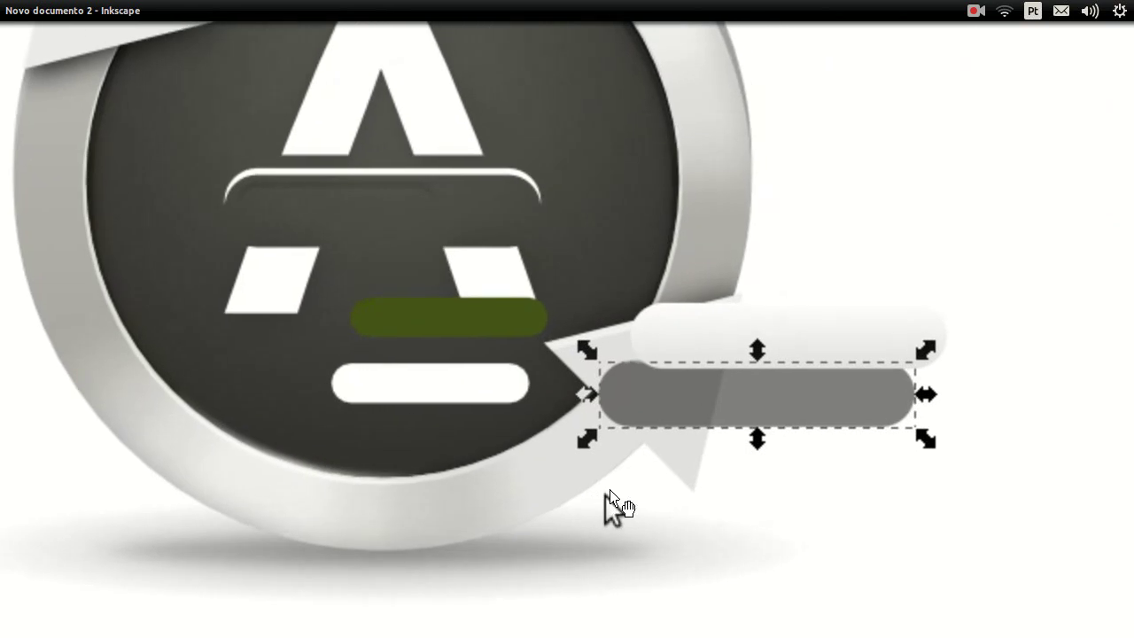
pyautogui.click(691, 446)
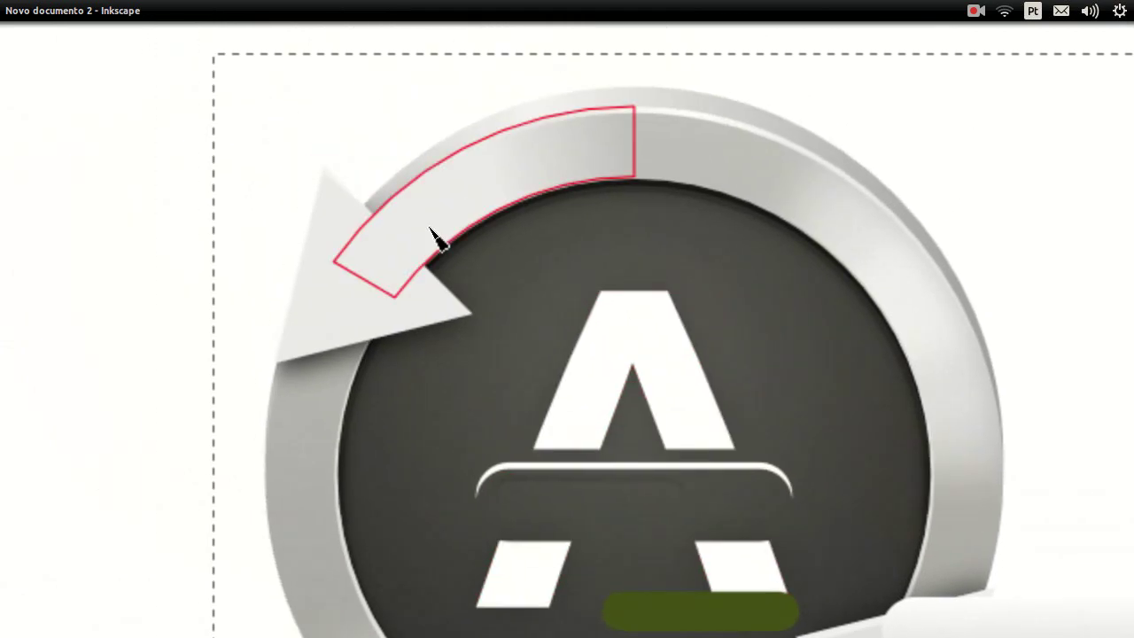
pyautogui.click(431, 233)
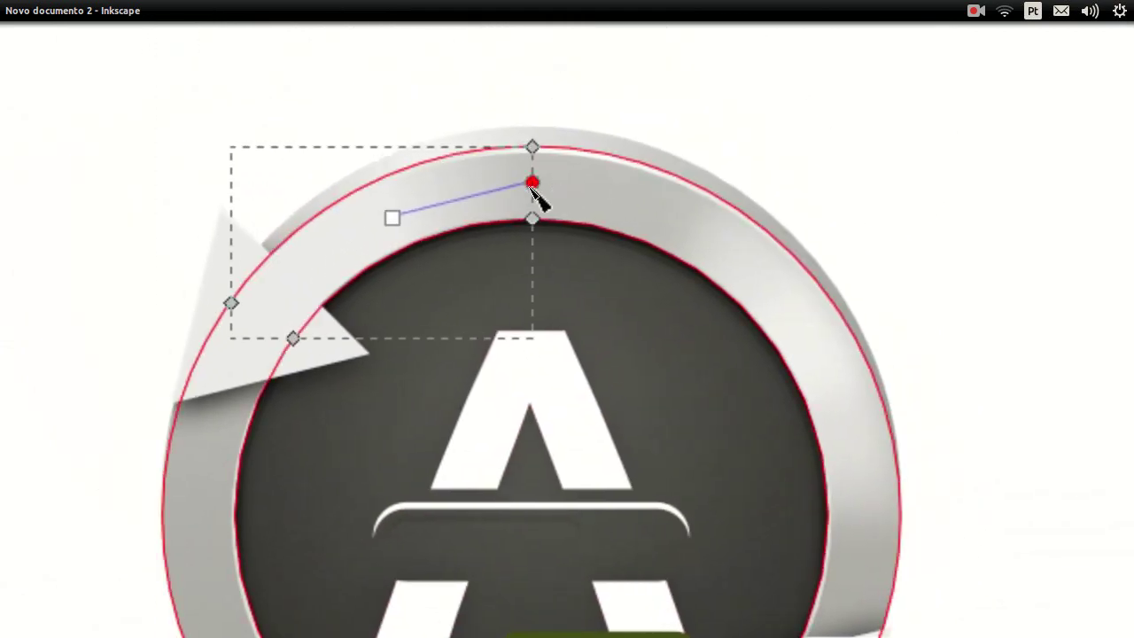
pyautogui.moveTo(454, 207)
pyautogui.mouseDown()
pyautogui.moveTo(465, 220)
pyautogui.moveTo(512, 202)
pyautogui.mouseUp()
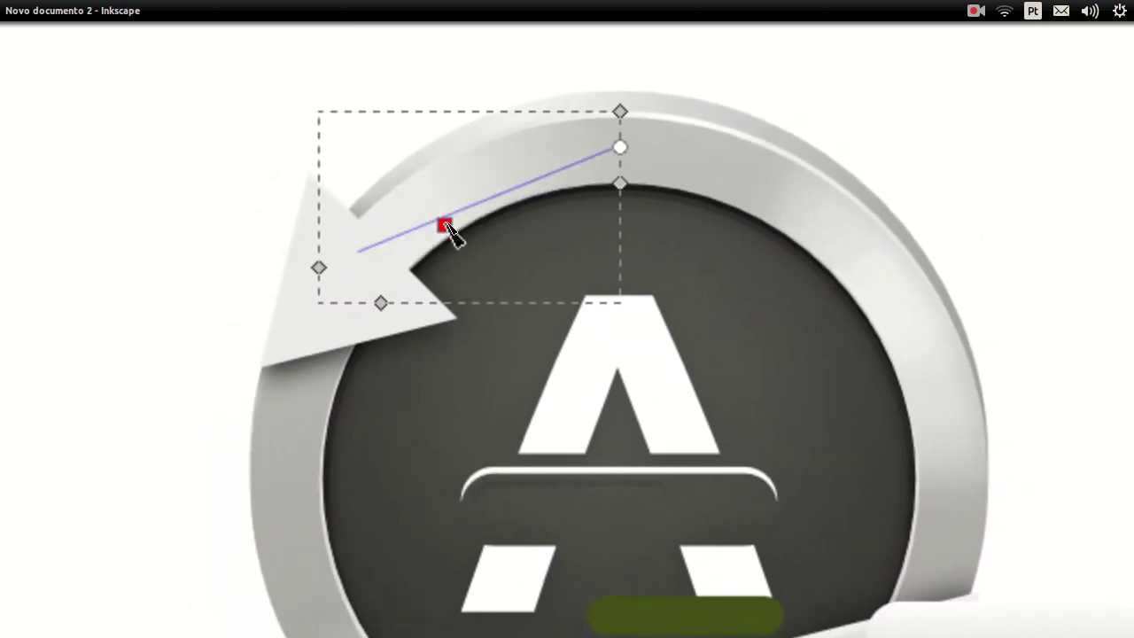
pyautogui.moveTo(512, 202); pyautogui.dragTo(448, 229)
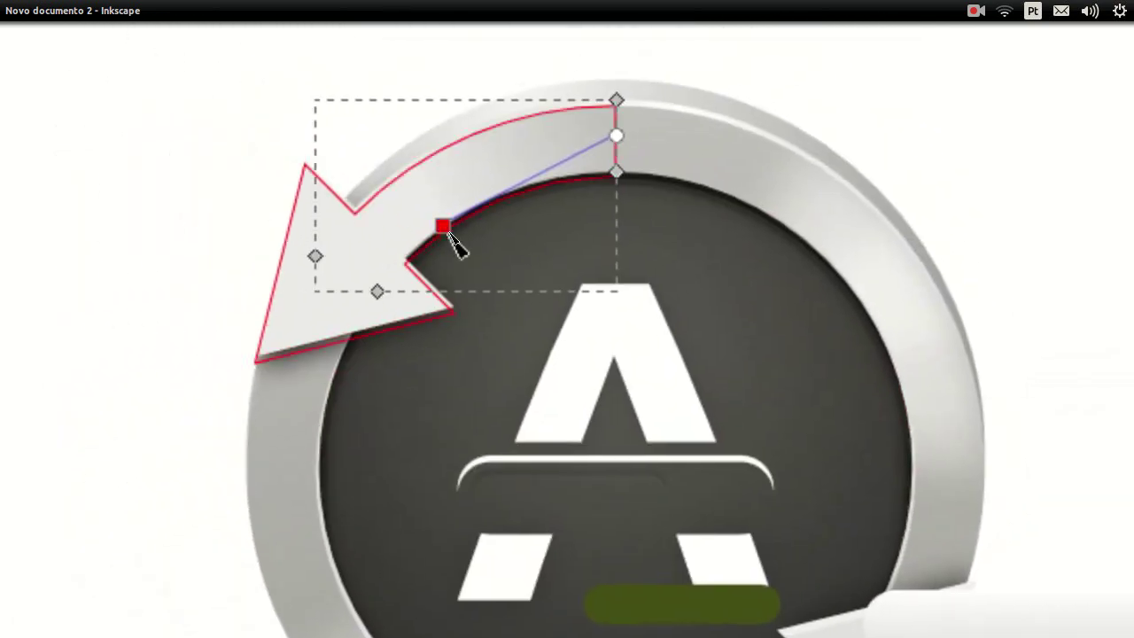
# - Move the arrow piece and its arrowhead triangle out to the left of the circle
pyautogui.press('s')
pyautogui.moveTo(457, 197)
pyautogui.mouseDown()
pyautogui.moveTo(295, 220)
pyautogui.moveTo(304, 198)
pyautogui.mouseUp()
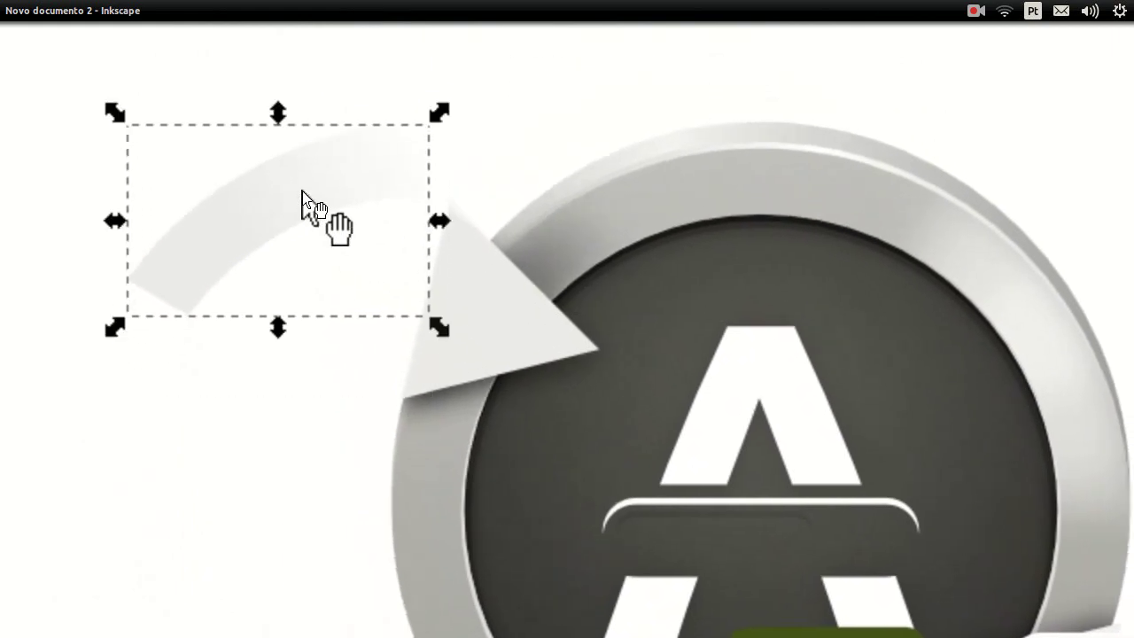
pyautogui.press('n')
pyautogui.click(393, 271)
pyautogui.press('s')
pyautogui.moveTo(398, 273); pyautogui.dragTo(53, 425)
# - Select the arrow's faded arc piece and show its scaling handles
pyautogui.press('n')
pyautogui.click(420, 259)
pyautogui.press('s')
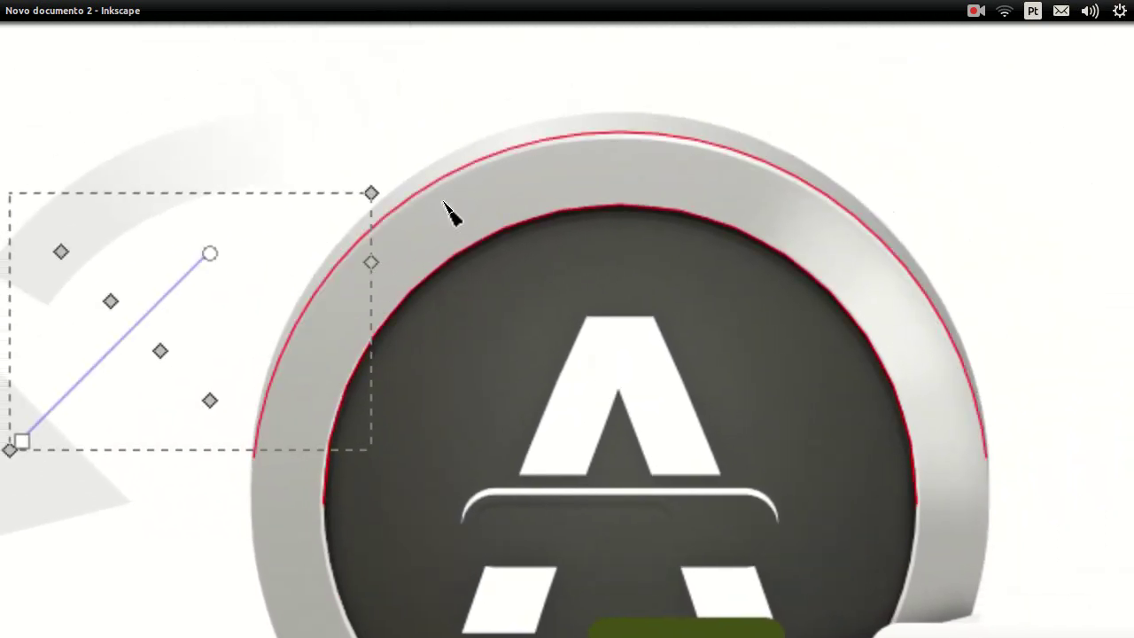
pyautogui.click(456, 219)
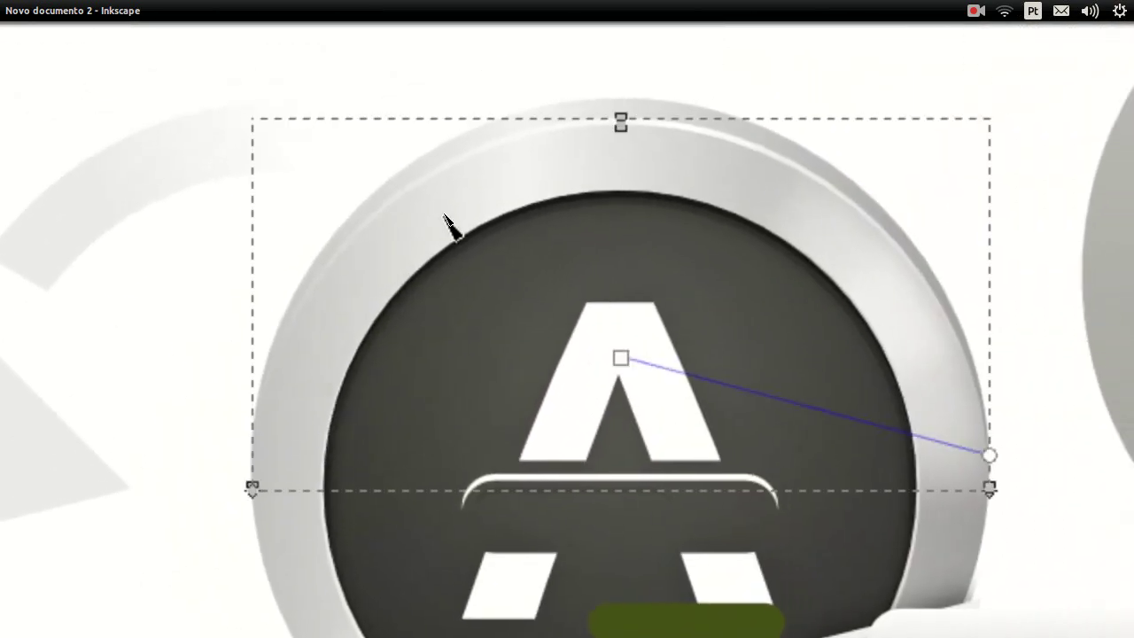
pyautogui.click(434, 217)
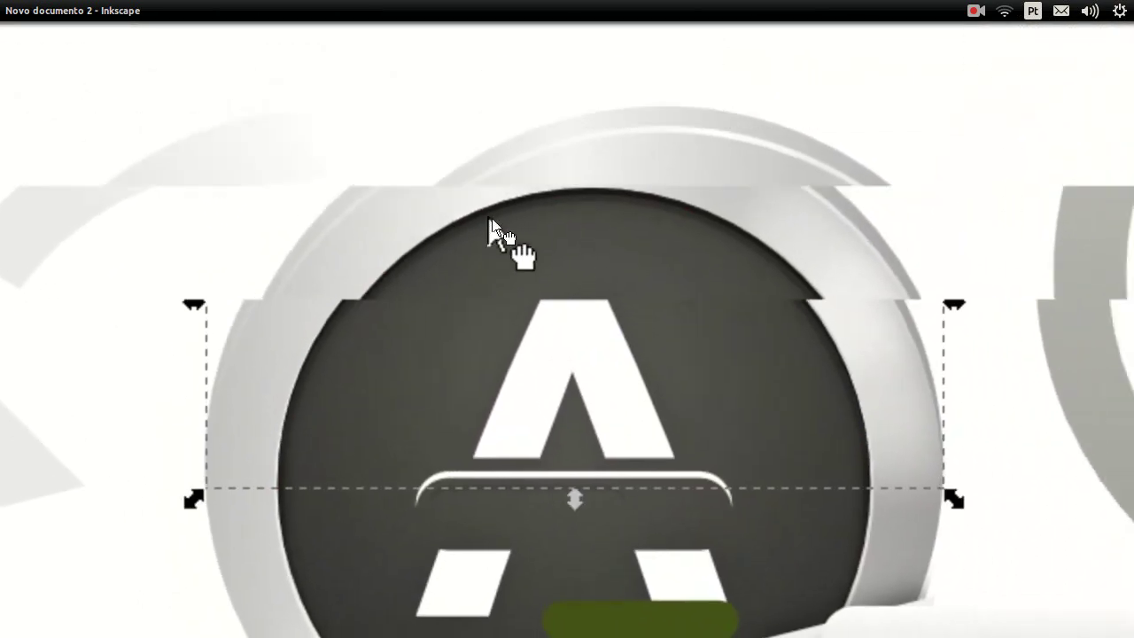
# - Zoom out and move the large name text up above the page
pyautogui.scroll(-1, 521, 280)
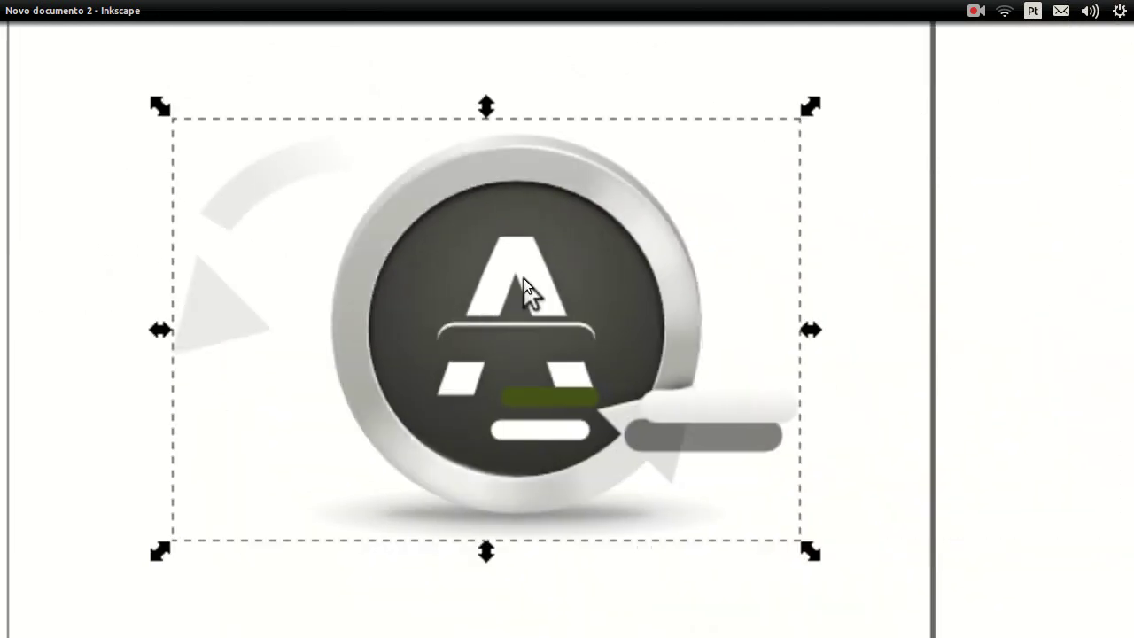
pyautogui.scroll(-1, 523, 279)
pyautogui.scroll(-3, 508, 308)
pyautogui.scroll(-2, 495, 330)
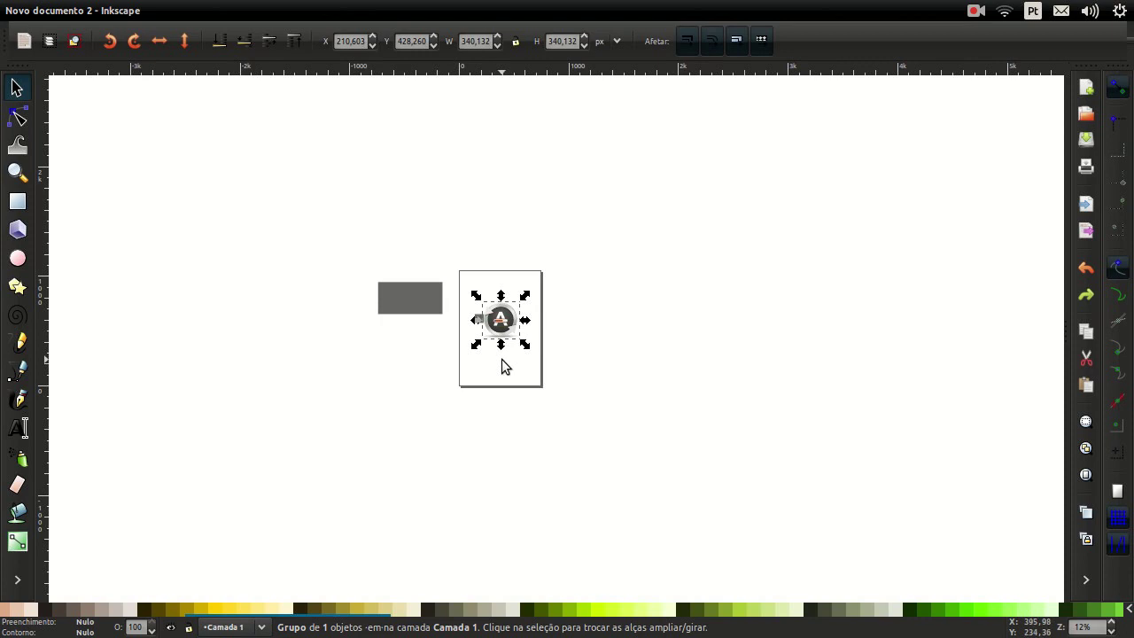
pyautogui.click(423, 341)
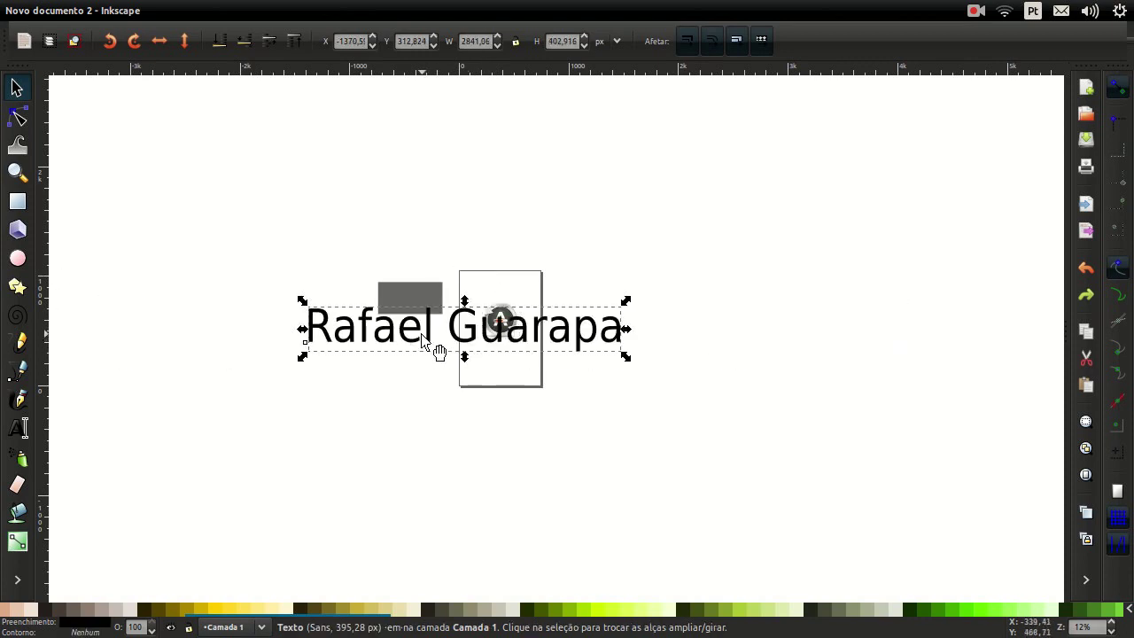
pyautogui.moveTo(423, 341); pyautogui.dragTo(398, 232)
# - Move the grey rectangle to the left of the page, near its lower-left corner
pyautogui.scroll(2, 392, 306)
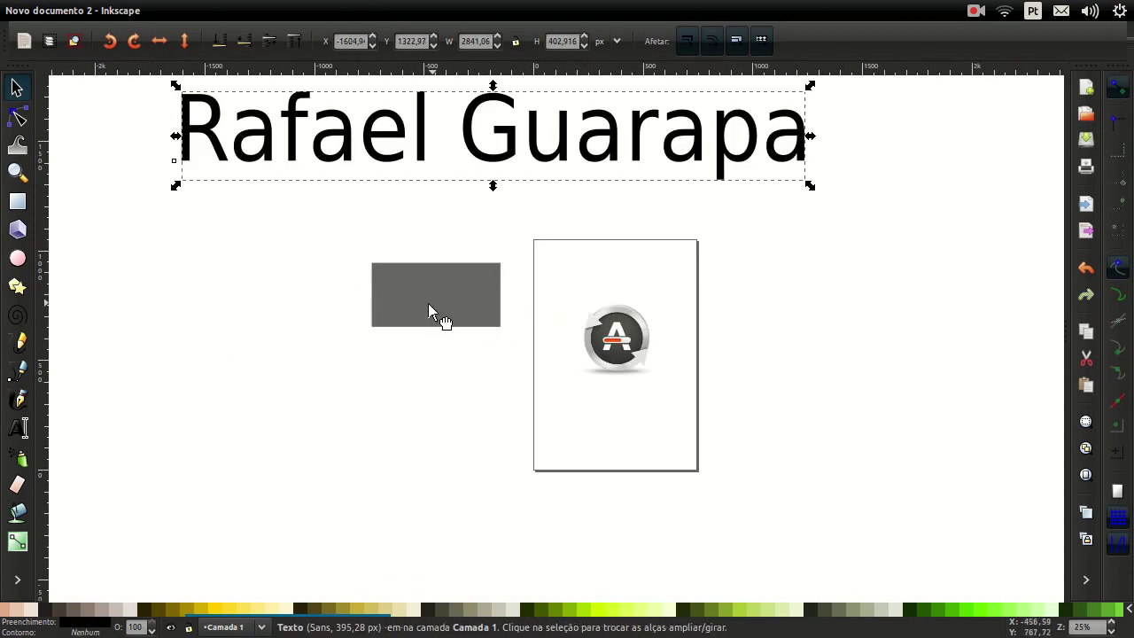
pyautogui.moveTo(432, 301); pyautogui.dragTo(320, 285)
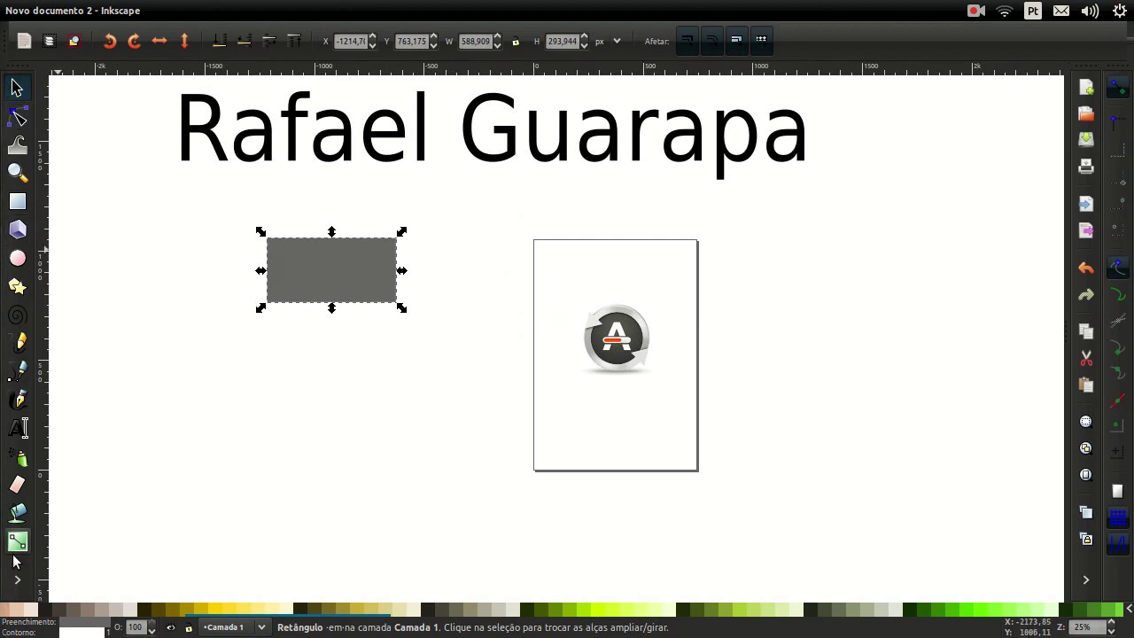
pyautogui.scroll(-1, 429, 272)
pyautogui.moveTo(366, 291); pyautogui.dragTo(488, 463)
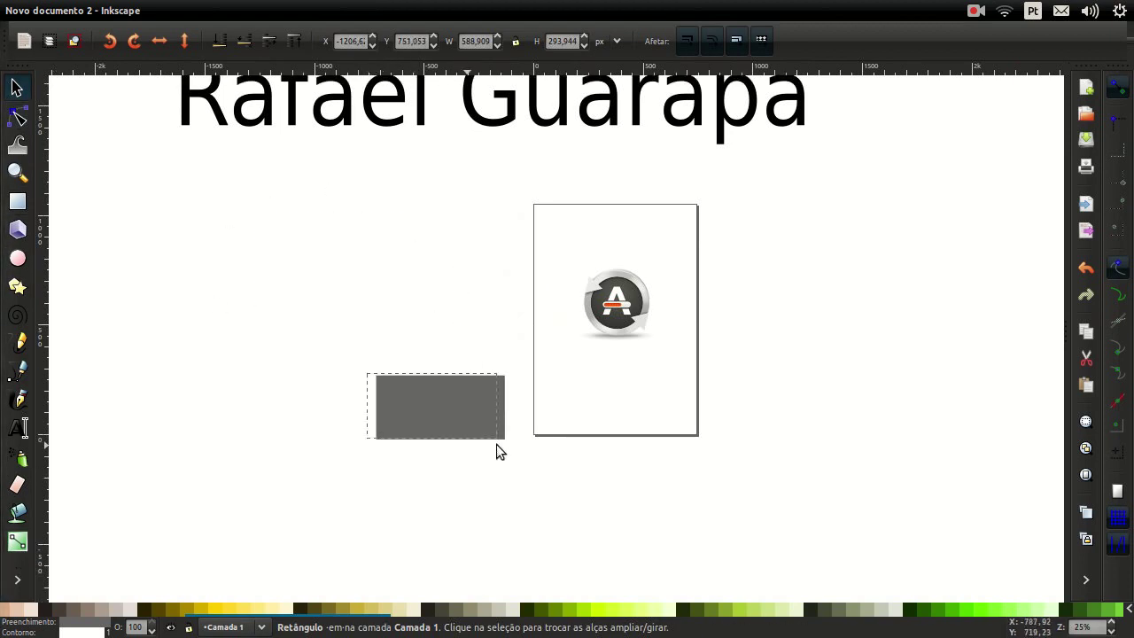
pyautogui.scroll(1, 636, 306)
pyautogui.scroll(1, 560, 277)
pyautogui.scroll(-3, 372, 292)
pyautogui.moveTo(284, 427); pyautogui.dragTo(356, 398)
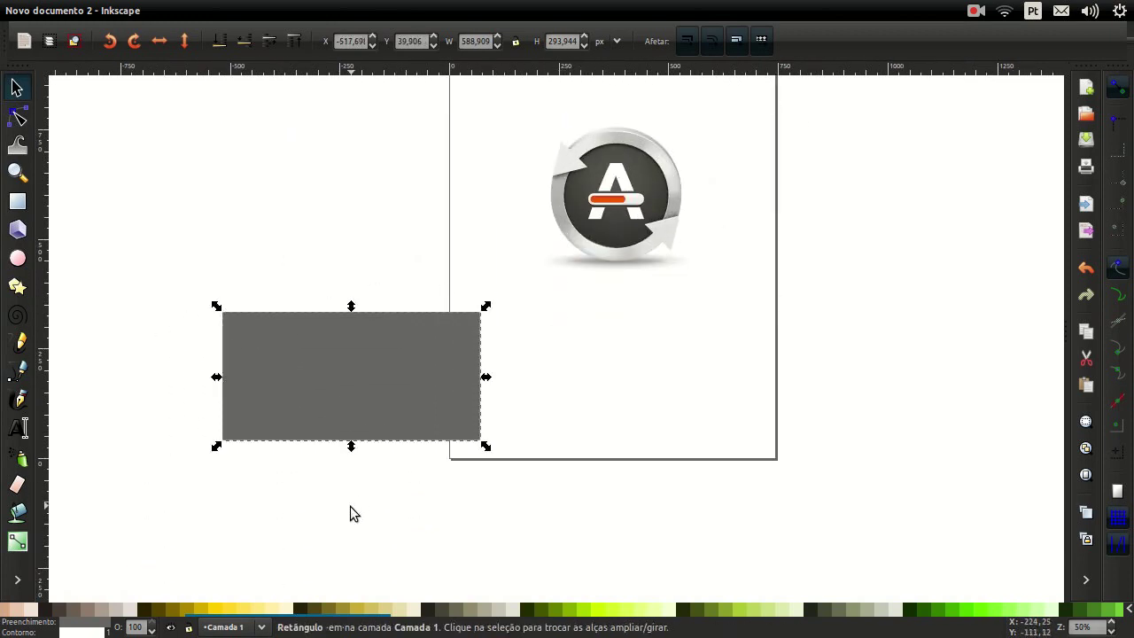
# - Move the name text down onto the top of the page and duplicate it
pyautogui.scroll(5, 325, 312)
pyautogui.scroll(4, 325, 312)
pyautogui.scroll(-2, 326, 312)
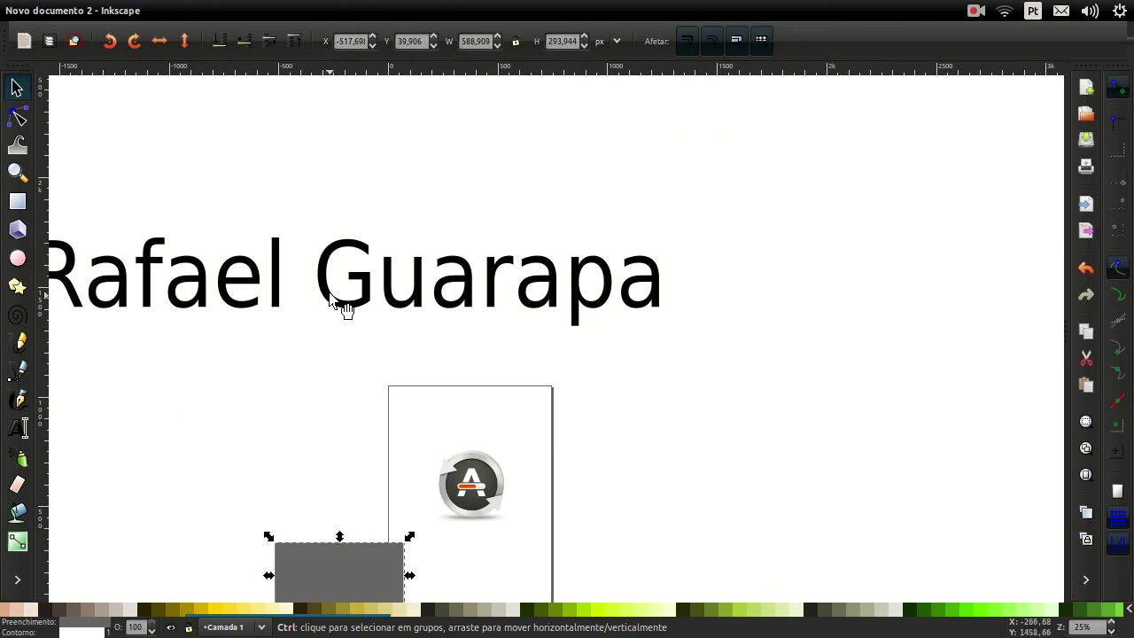
pyautogui.moveTo(332, 282)
pyautogui.mouseDown()
pyautogui.moveTo(594, 366)
pyautogui.moveTo(567, 223)
pyautogui.moveTo(659, 294)
pyautogui.mouseUp()
pyautogui.hotkey('ctrl', 'd')
# - Fill the lower name text lime green, enlarge it slightly, and test placing the black copy over it
pyautogui.click(400, 386)
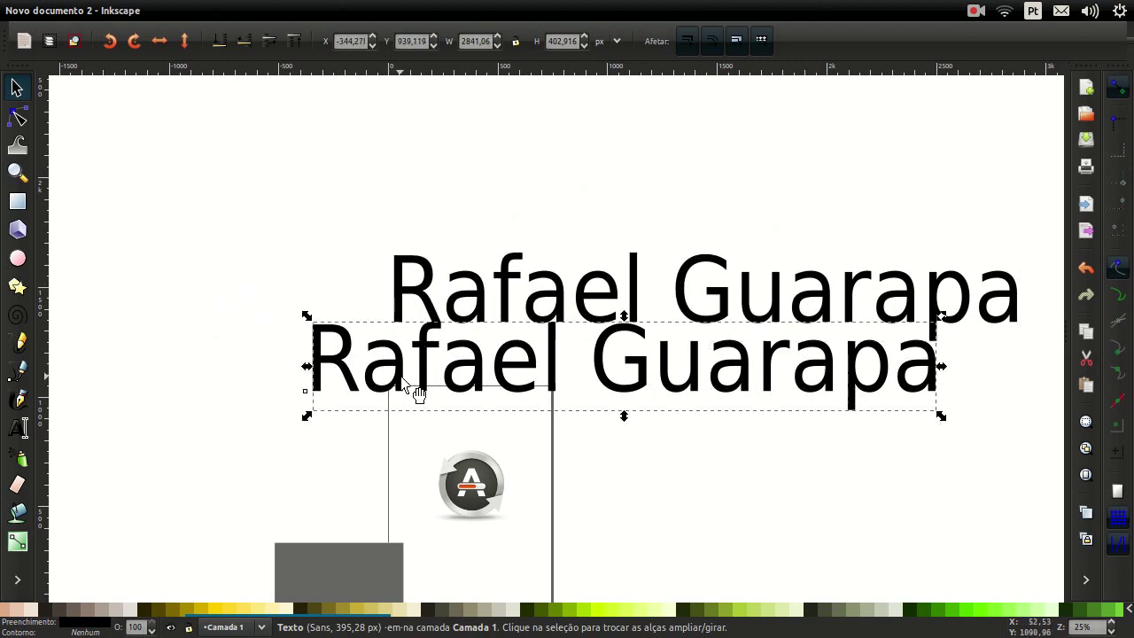
pyautogui.click(617, 609)
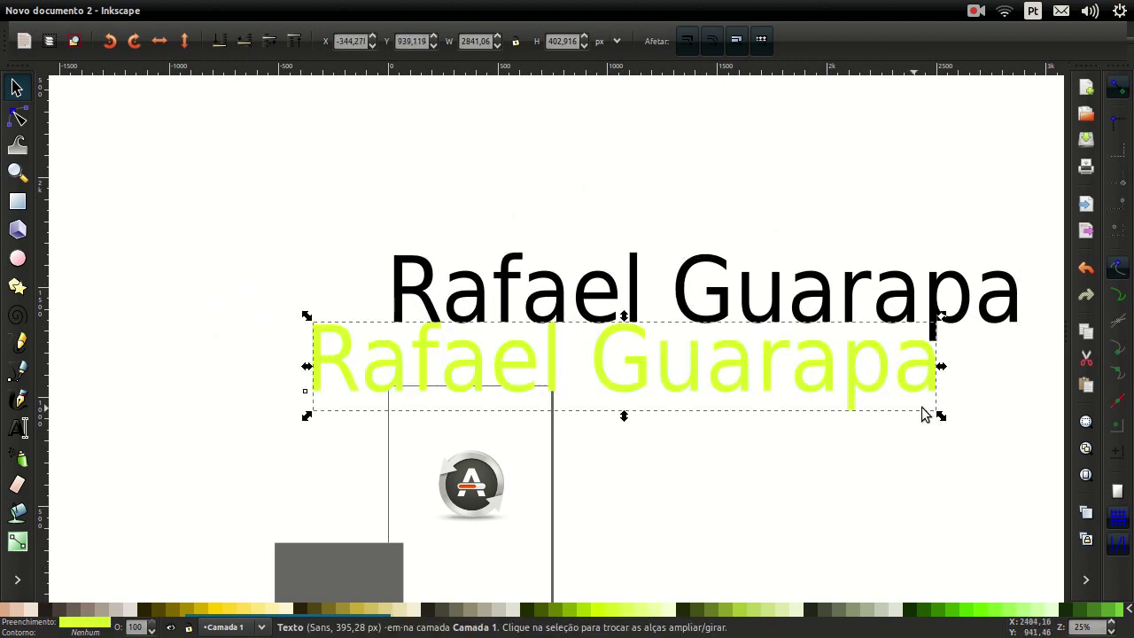
pyautogui.moveTo(941, 414); pyautogui.dragTo(962, 427)
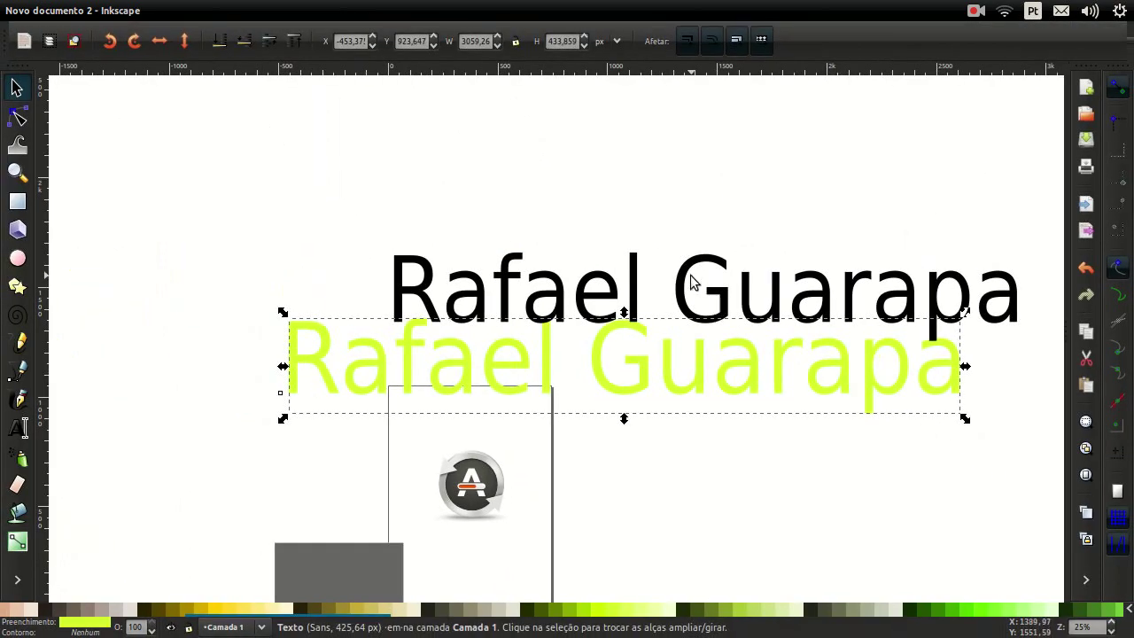
pyautogui.moveTo(692, 281); pyautogui.dragTo(611, 361)
pyautogui.hotkey('alt', 'Left')
pyautogui.hotkey('alt', 'Left')
pyautogui.hotkey('alt', 'Left')
pyautogui.hotkey('alt', 'Left')
pyautogui.hotkey('alt', 'Left')
pyautogui.hotkey('alt', 'Left')
pyautogui.hotkey('alt', 'Left')
pyautogui.hotkey('alt', 'Left')
pyautogui.hotkey('alt', 'Left')
pyautogui.hotkey('alt', 'Left')
pyautogui.hotkey('alt', 'Left')
pyautogui.hotkey('alt', 'Left')
pyautogui.hotkey('alt', 'Right')
pyautogui.hotkey('alt', 'Right')
pyautogui.hotkey('alt', 'Right')
pyautogui.hotkey('alt', 'Right')
pyautogui.hotkey('alt', 'Right')
pyautogui.hotkey('alt', 'Right')
pyautogui.hotkey('alt', 'Right')
pyautogui.hotkey('alt', 'Right')
pyautogui.hotkey('alt', 'Right')
pyautogui.hotkey('alt', 'Right')
pyautogui.hotkey('alt', 'Right')
pyautogui.hotkey('alt', 'Right')
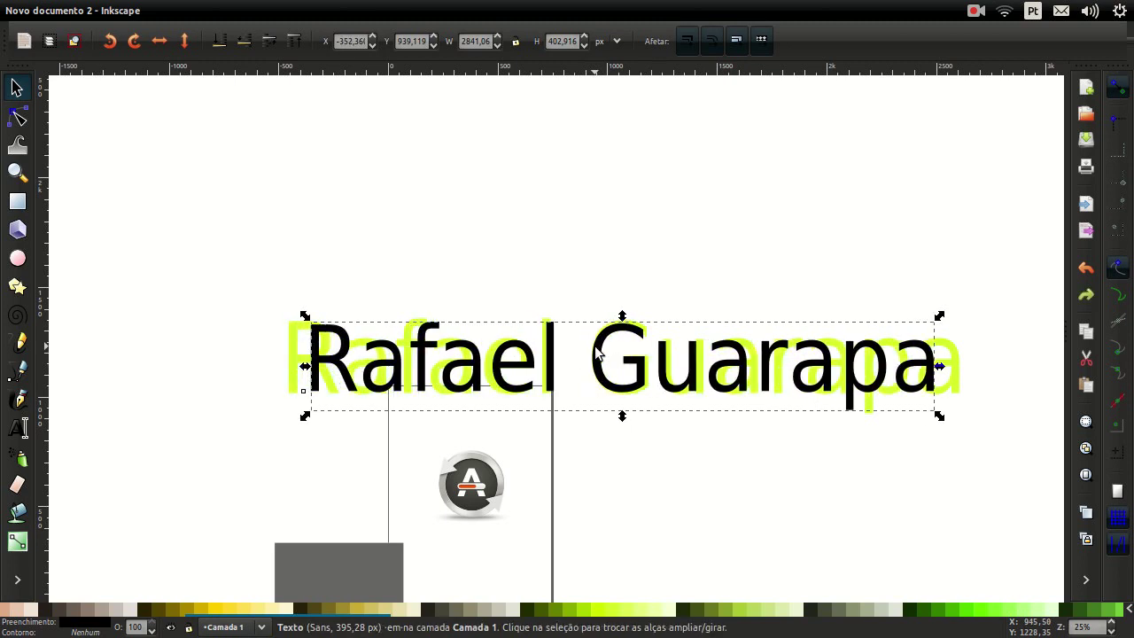
pyautogui.hotkey('ctrl', 'z')
pyautogui.press('Escape')
# - Lay the black name text over the green copy, nudged slightly to the right
pyautogui.click(620, 380)
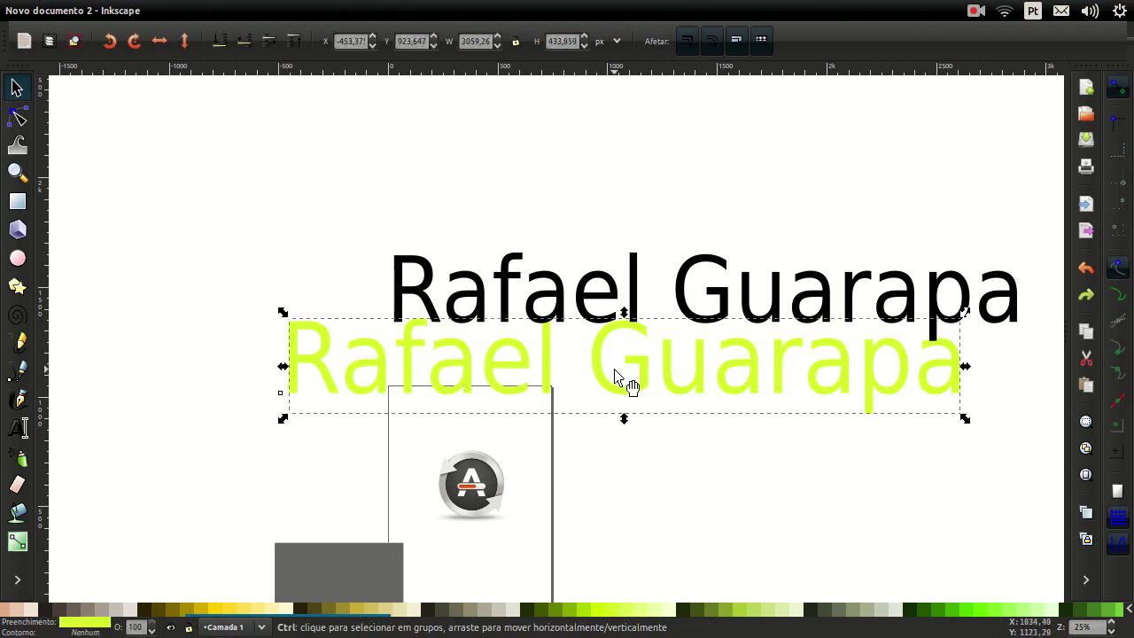
pyautogui.hotkey('ctrl', 'z')
pyautogui.hotkey('ctrl', 'shift', 'z')
pyautogui.moveTo(588, 308)
pyautogui.mouseDown()
pyautogui.moveTo(523, 376)
pyautogui.moveTo(493, 364)
pyautogui.mouseUp()
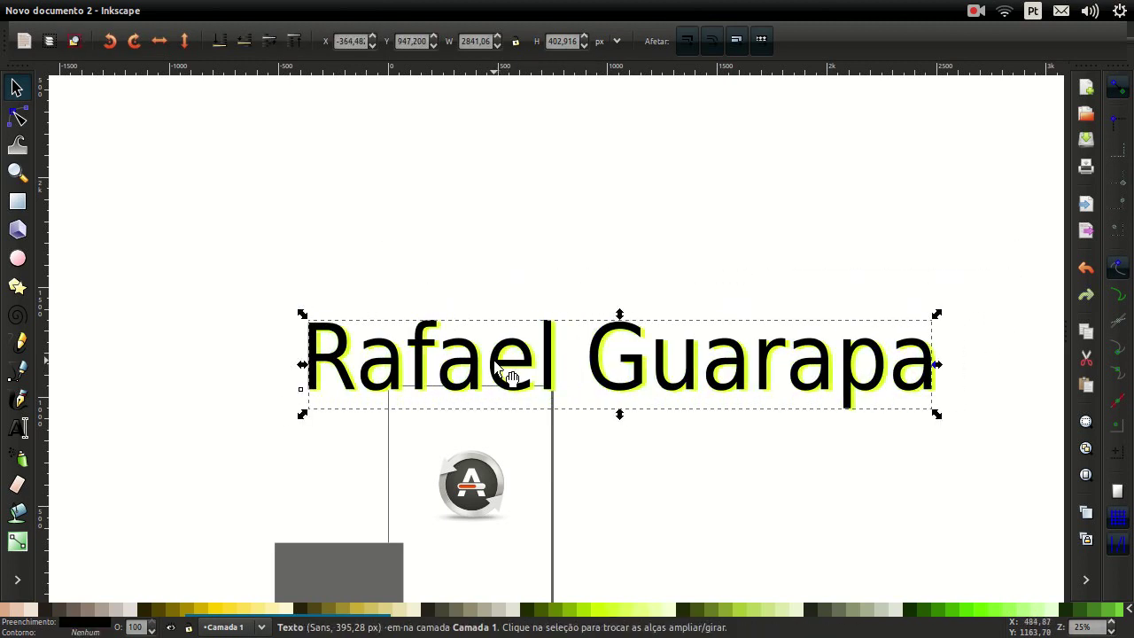
pyautogui.press('Right')
pyautogui.press('Right')
pyautogui.press('Right')
pyautogui.press('Right')
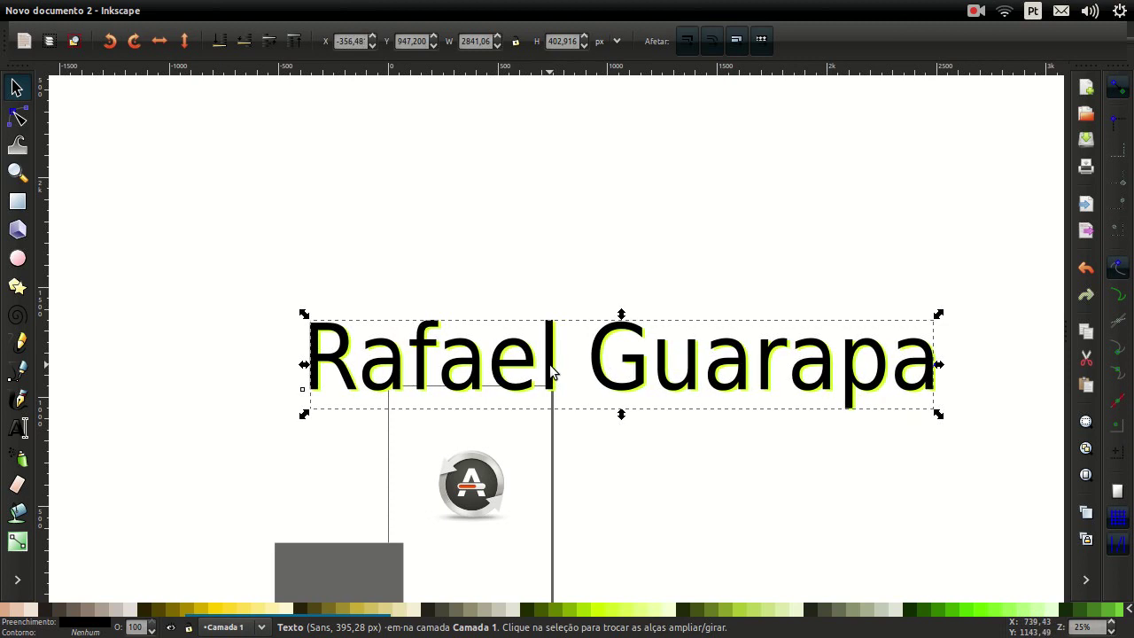
pyautogui.click(506, 398)
pyautogui.click(512, 399)
# - Fill the top name text white and give it a black outline
pyautogui.scroll(3, 403, 621)
pyautogui.scroll(3, 398, 620)
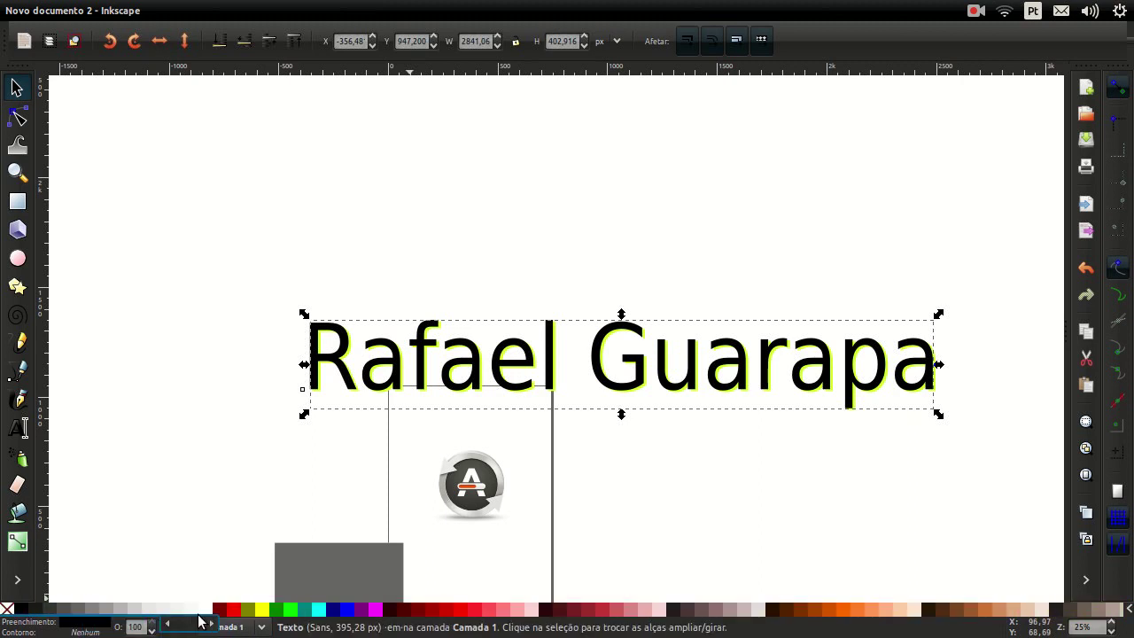
pyautogui.scroll(-3, 204, 620)
pyautogui.scroll(-3, 78, 623)
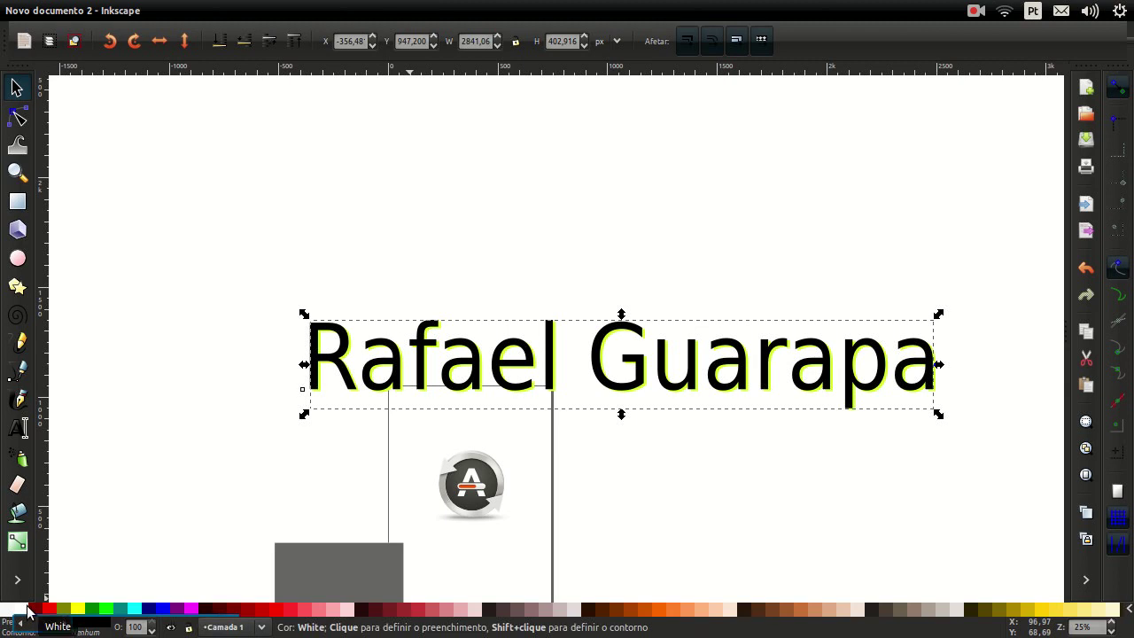
pyautogui.click(28, 610)
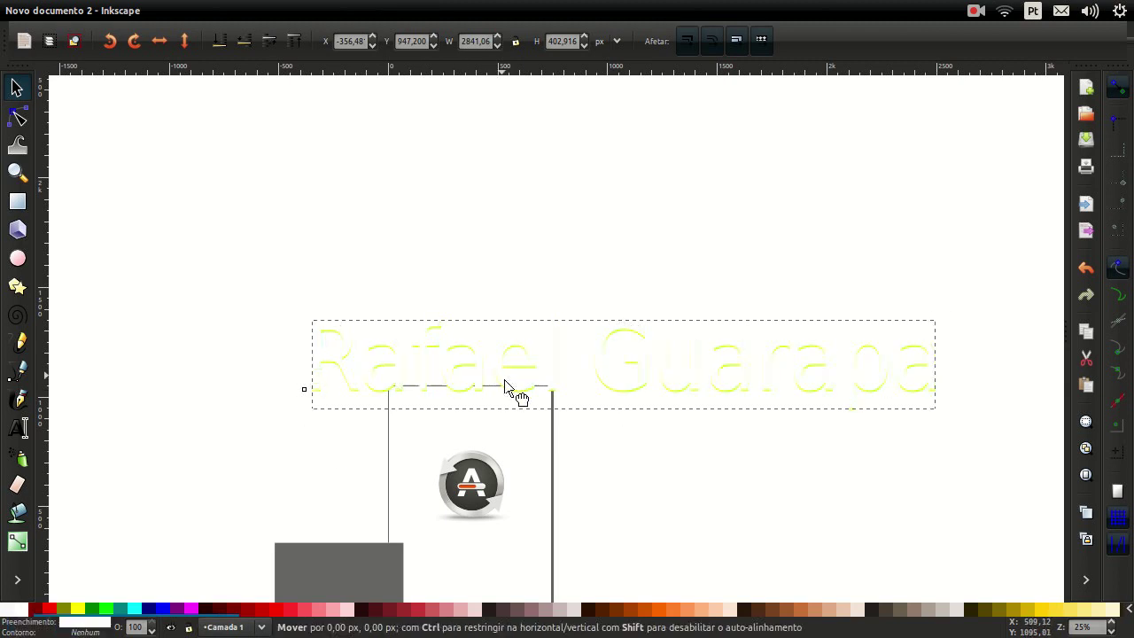
pyautogui.moveTo(496, 377); pyautogui.dragTo(523, 380)
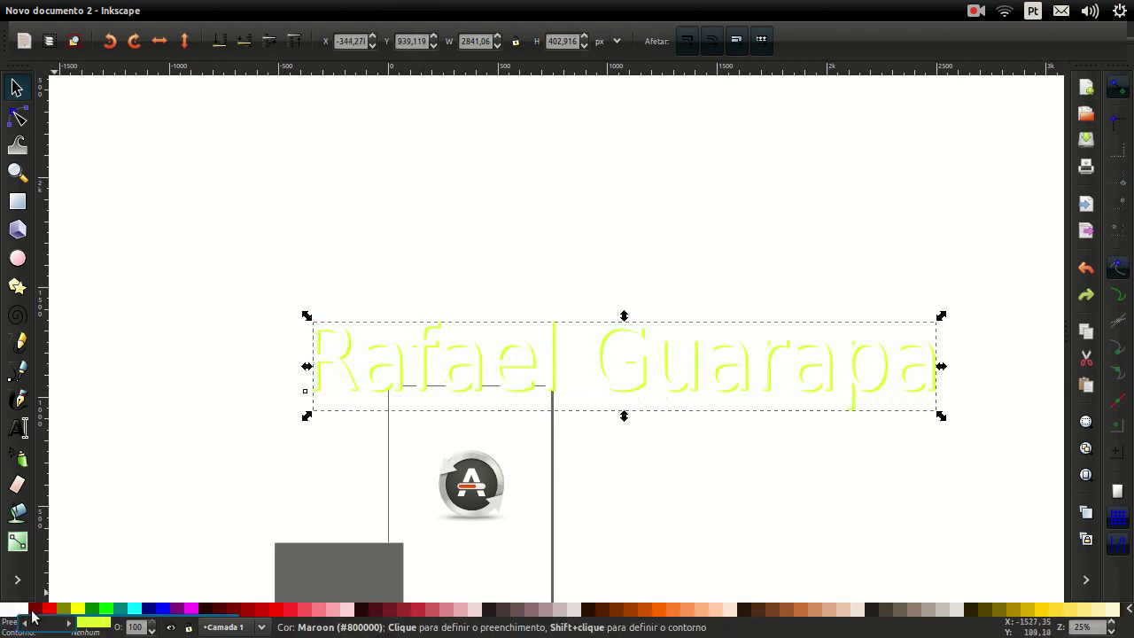
pyautogui.hscroll(-3, 27, 617)
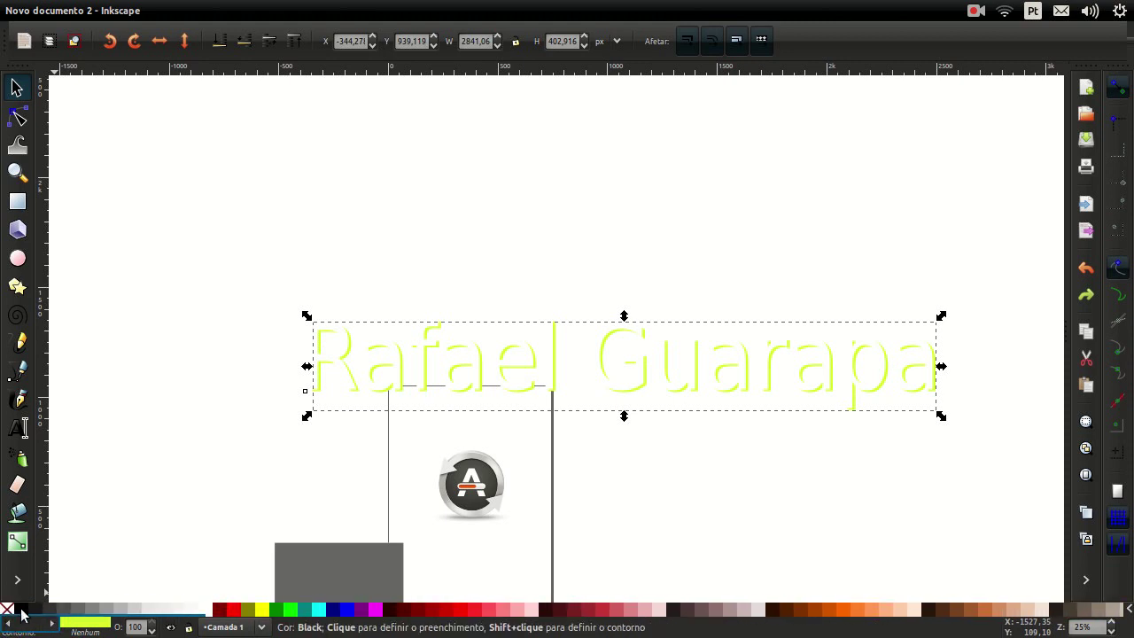
pyautogui.keyDown('shift'); pyautogui.click(21, 610); pyautogui.keyUp('shift')
# - Fine-tune the top name text's offset over its shadow and fill it red
pyautogui.click(522, 437)
pyautogui.moveTo(514, 391); pyautogui.dragTo(502, 383)
pyautogui.hotkey('ctrl', 'z')
pyautogui.scroll(2, 444, 398)
pyautogui.scroll(-1, 454, 404)
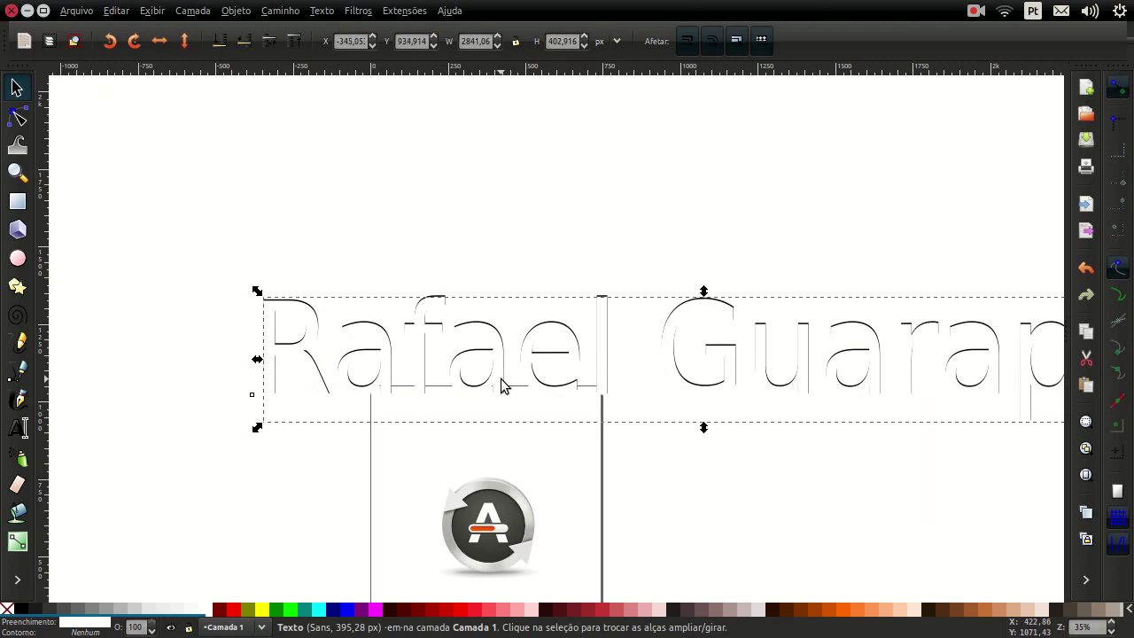
pyautogui.moveTo(502, 385); pyautogui.dragTo(504, 390)
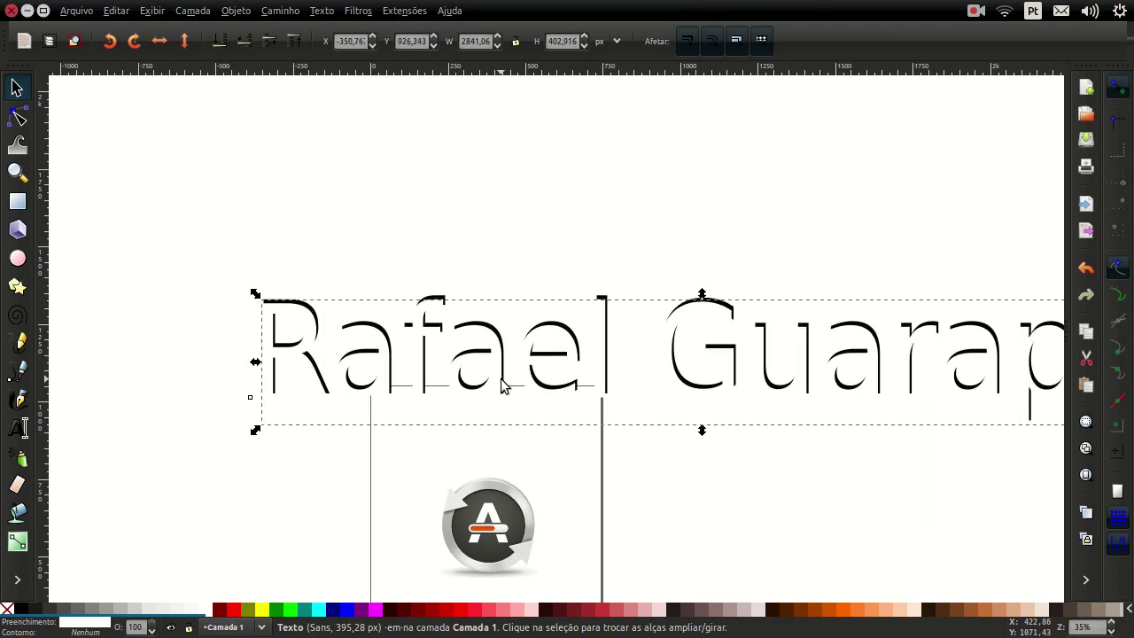
pyautogui.click(486, 610)
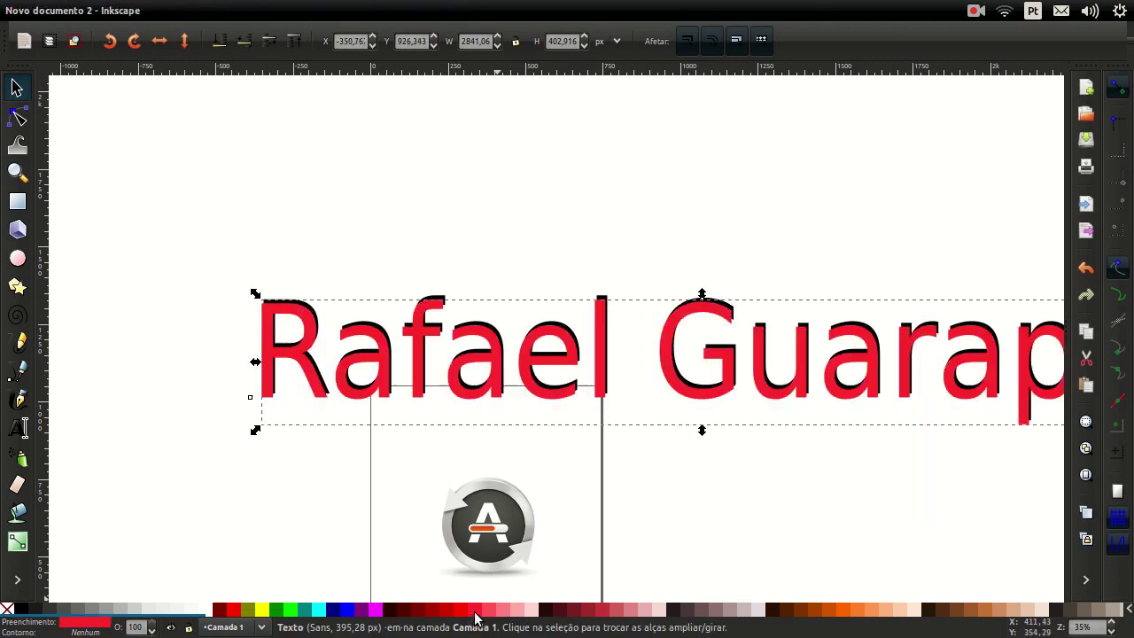
# - Inspect the logo's lower-right arrow with the Node tool, trying then undoing a move
pyautogui.click(660, 503)
pyautogui.scroll(-2, 665, 507)
pyautogui.scroll(-2, 496, 497)
pyautogui.scroll(2, 470, 307)
pyautogui.scroll(2, 506, 299)
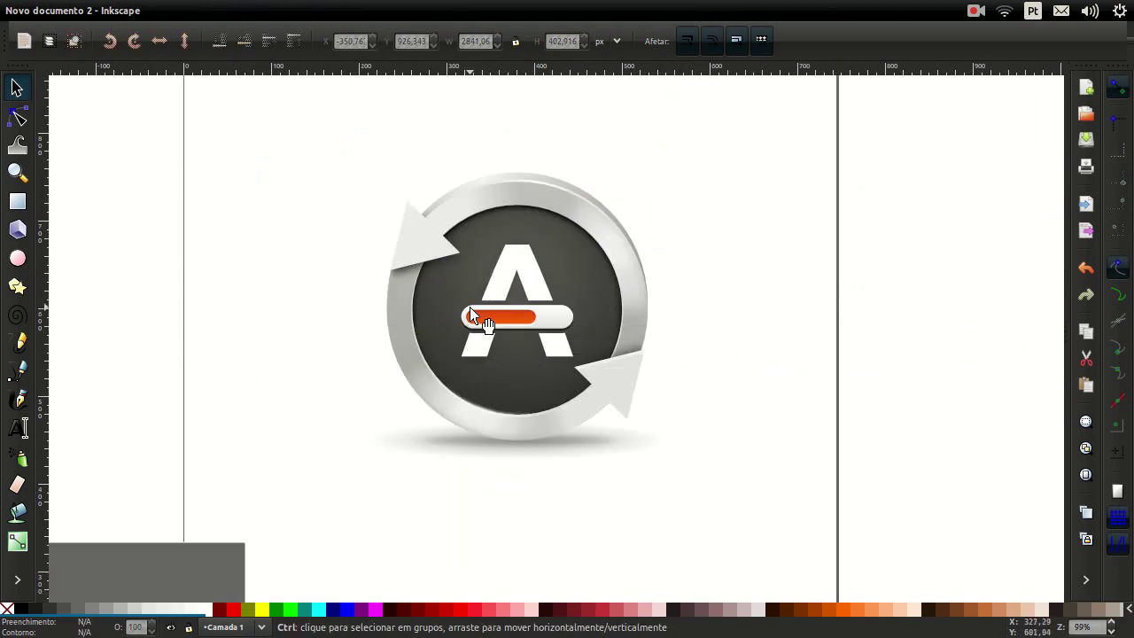
pyautogui.scroll(1, 548, 206)
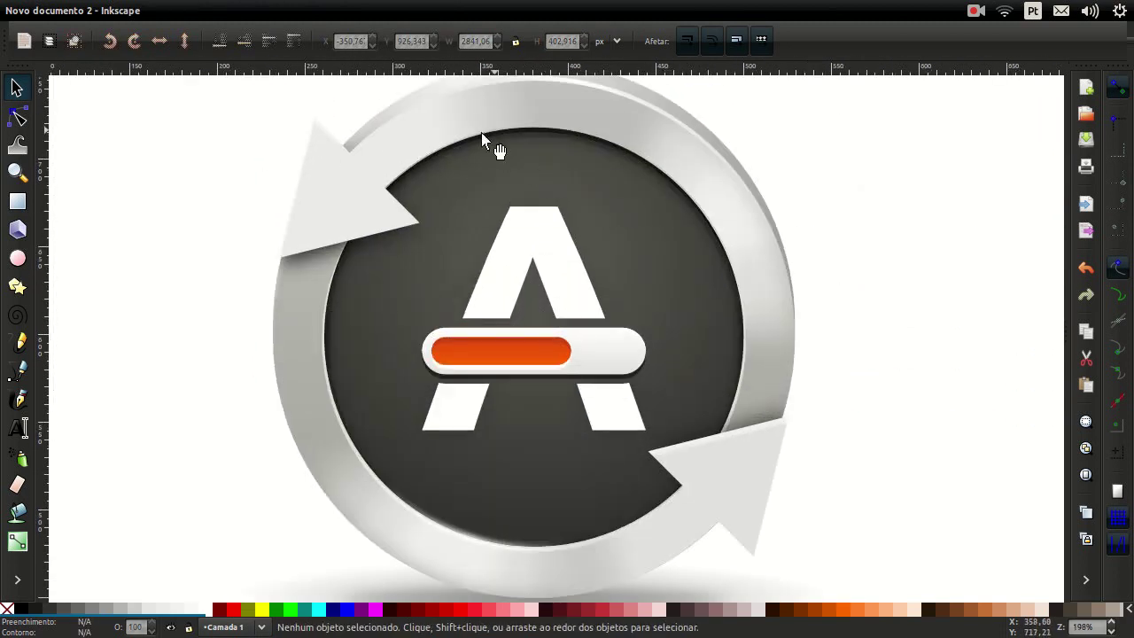
pyautogui.press('n')
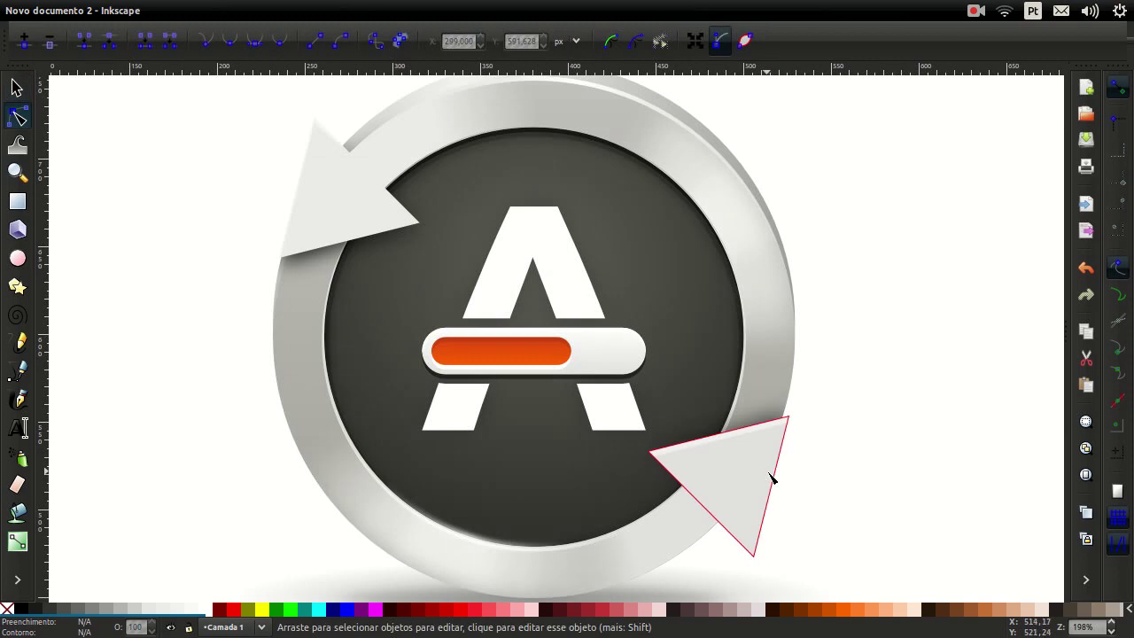
pyautogui.click(769, 474)
pyautogui.press('s')
pyautogui.moveTo(747, 474); pyautogui.dragTo(940, 410)
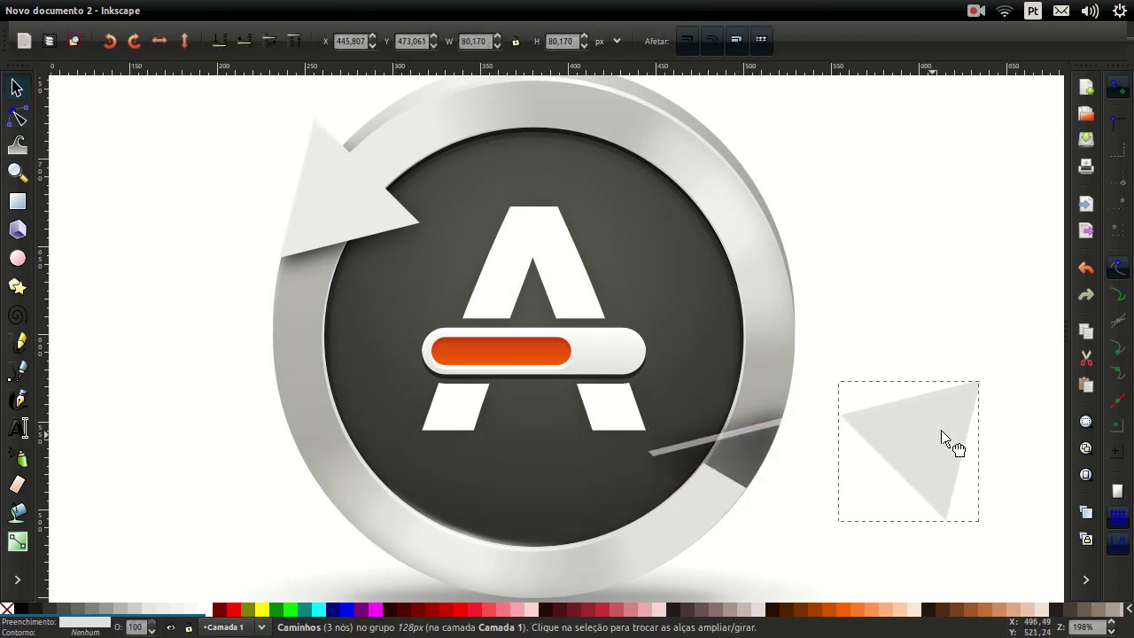
pyautogui.hotkey('ctrl', 'z')
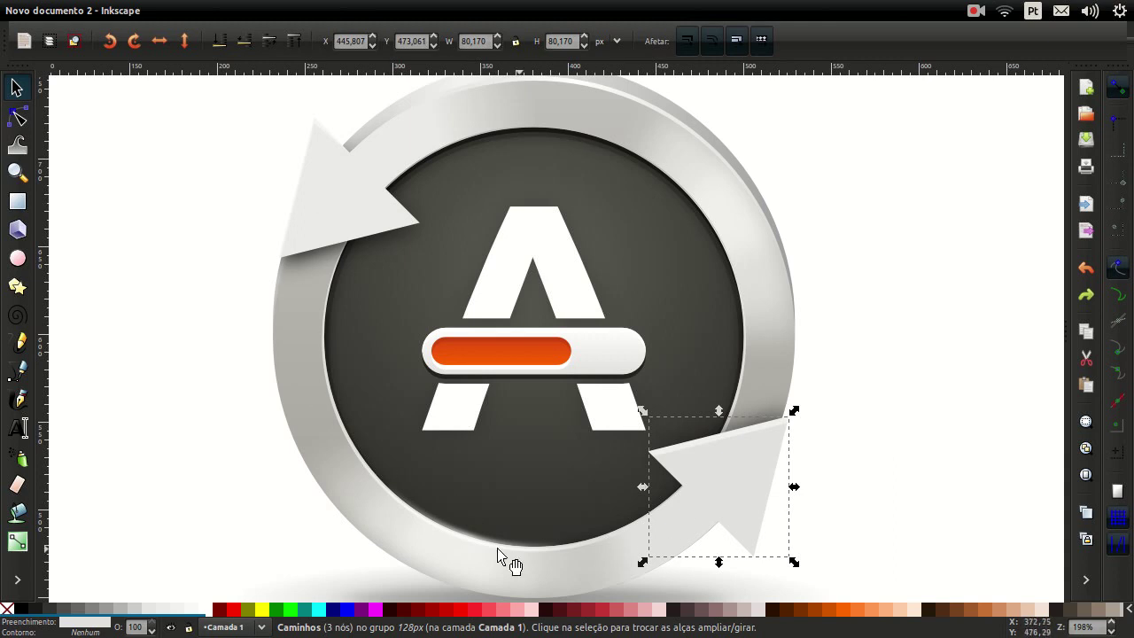
# - Examine another logo path and the whole logo group in node-editing mode
pyautogui.press('n')
pyautogui.click(691, 317)
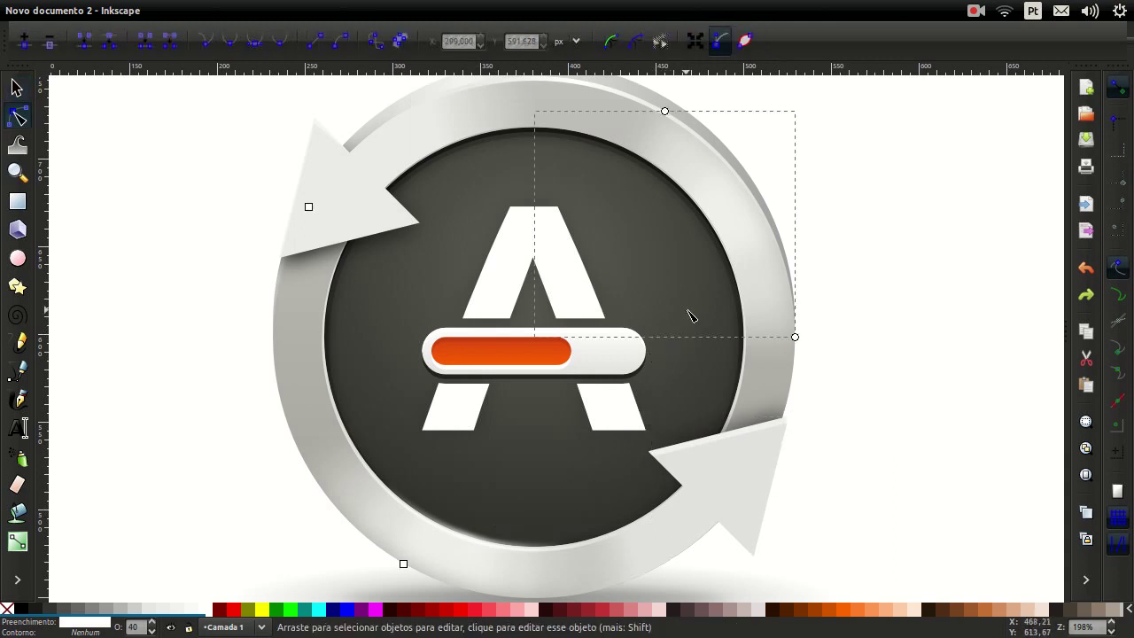
pyautogui.press('s')
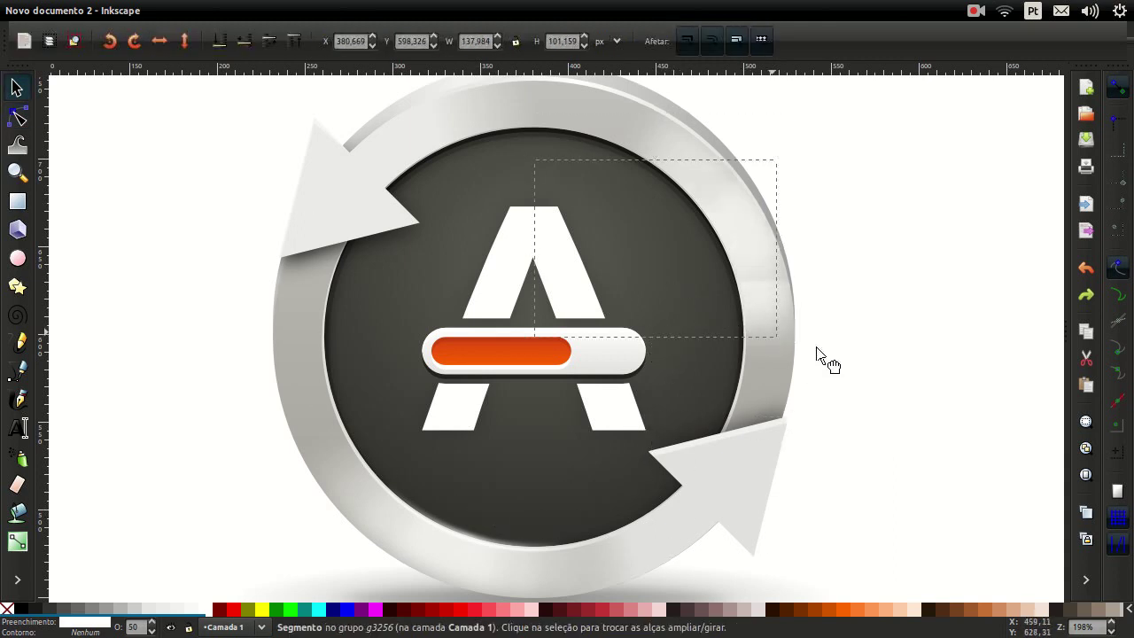
pyautogui.click(983, 503)
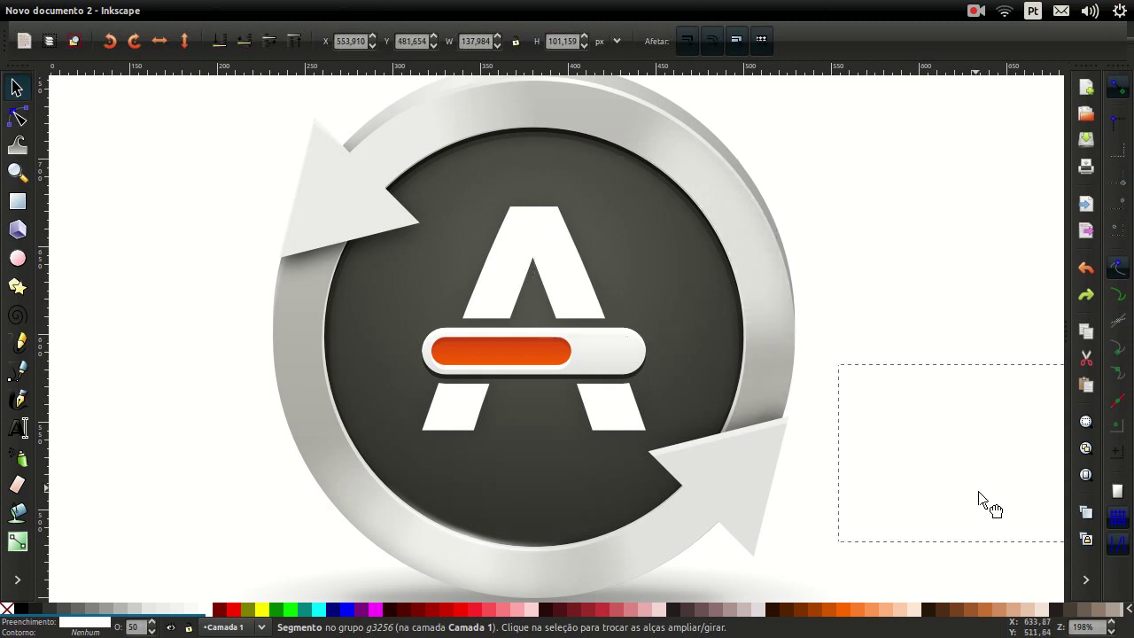
pyautogui.click(624, 266)
pyautogui.press('n')
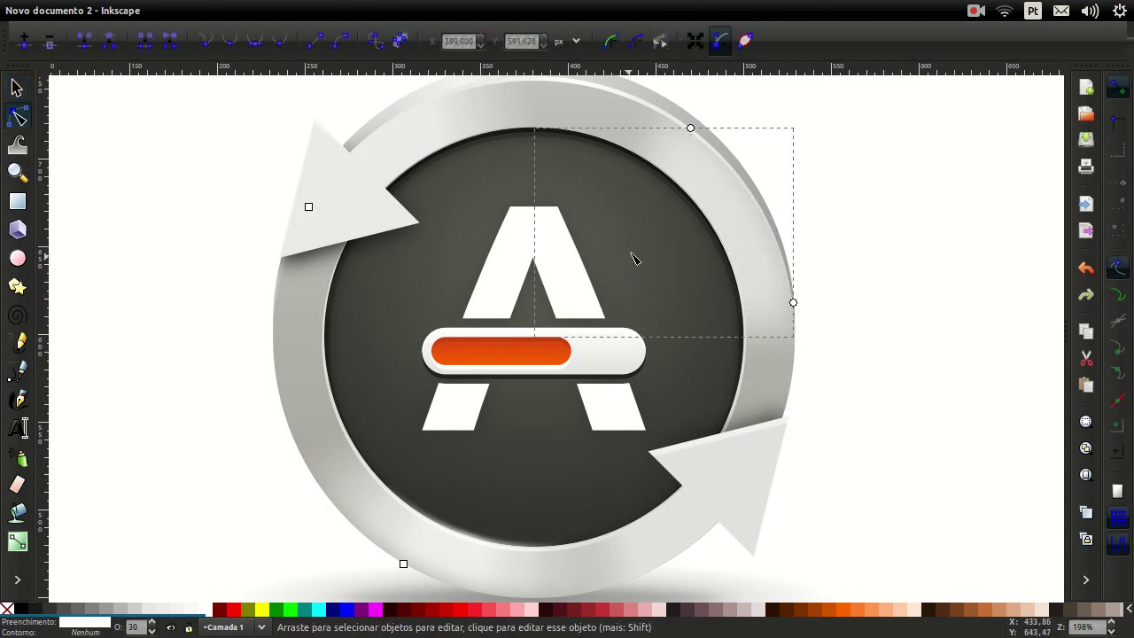
pyautogui.press('Escape')
pyautogui.keyDown('ctrl'); pyautogui.scroll(-4, 701, 328); pyautogui.keyUp('ctrl')
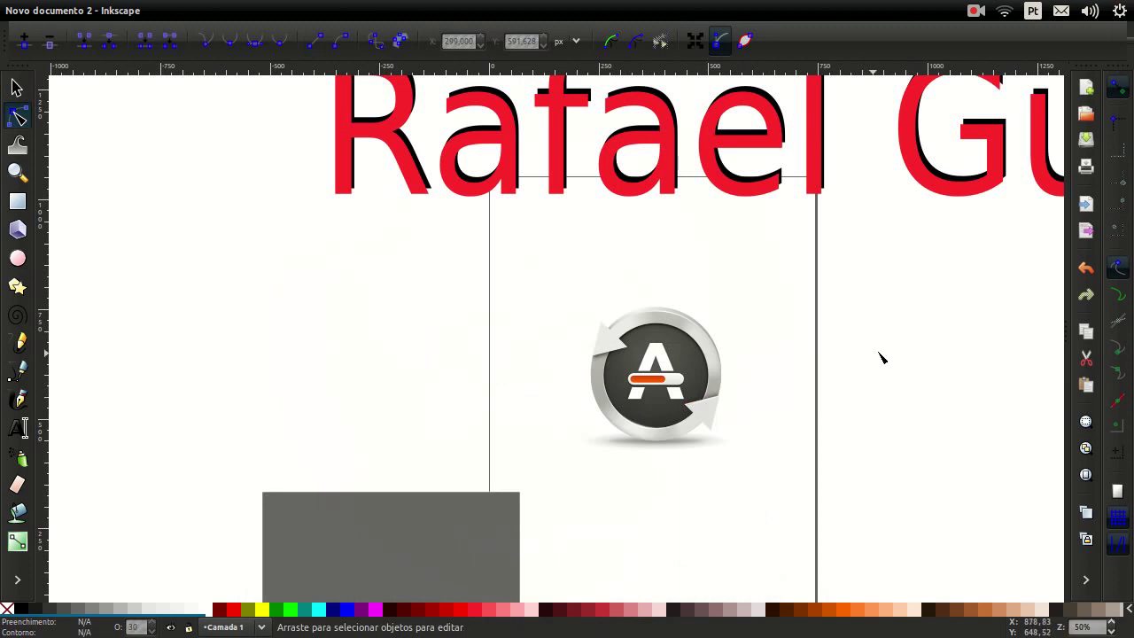
pyautogui.hscroll(2, 881, 355)
pyautogui.hscroll(4, 842, 372)
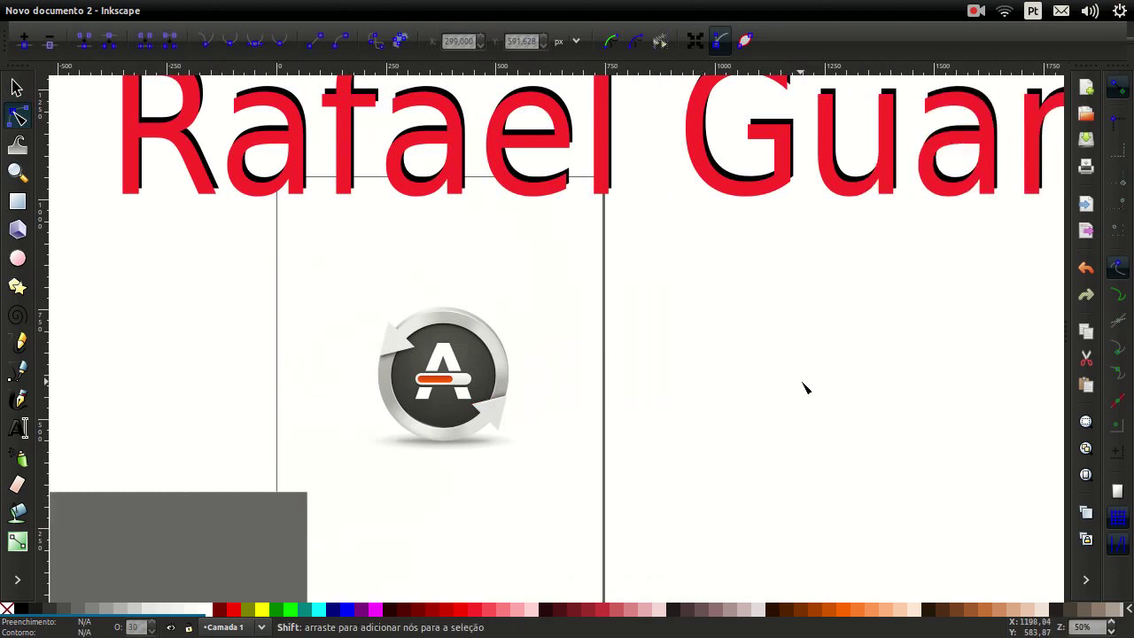
pyautogui.hscroll(4, 833, 368)
pyautogui.keyDown('ctrl'); pyautogui.scroll(-2, 823, 366); pyautogui.keyUp('ctrl')
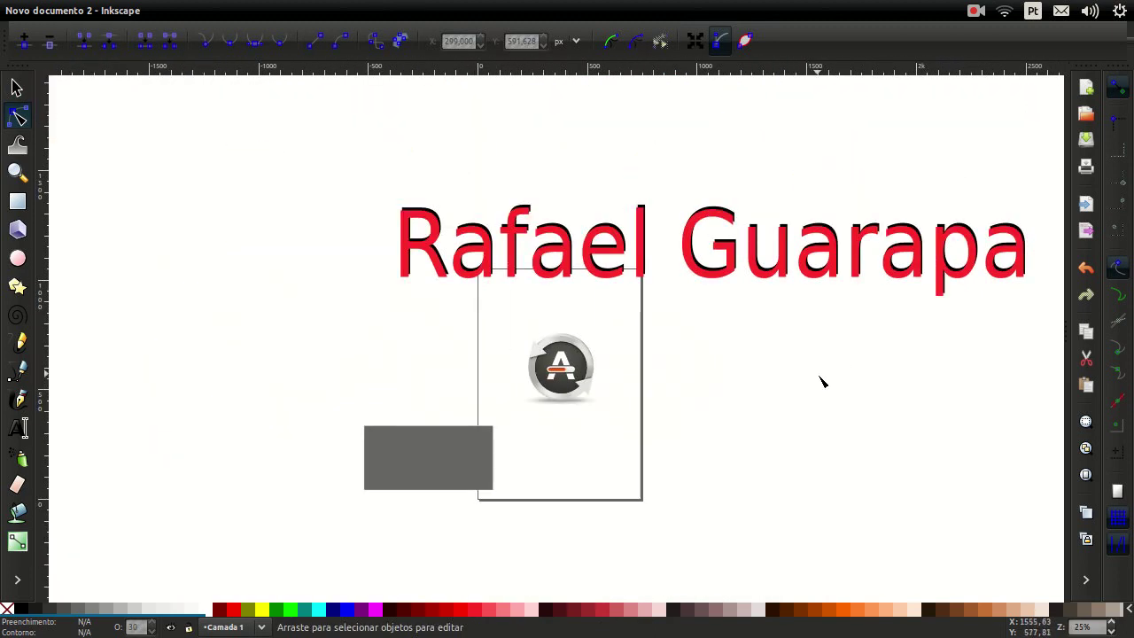
# - Delete the red and black name texts and the grey rectangle
pyautogui.press('s')
pyautogui.click(594, 245)
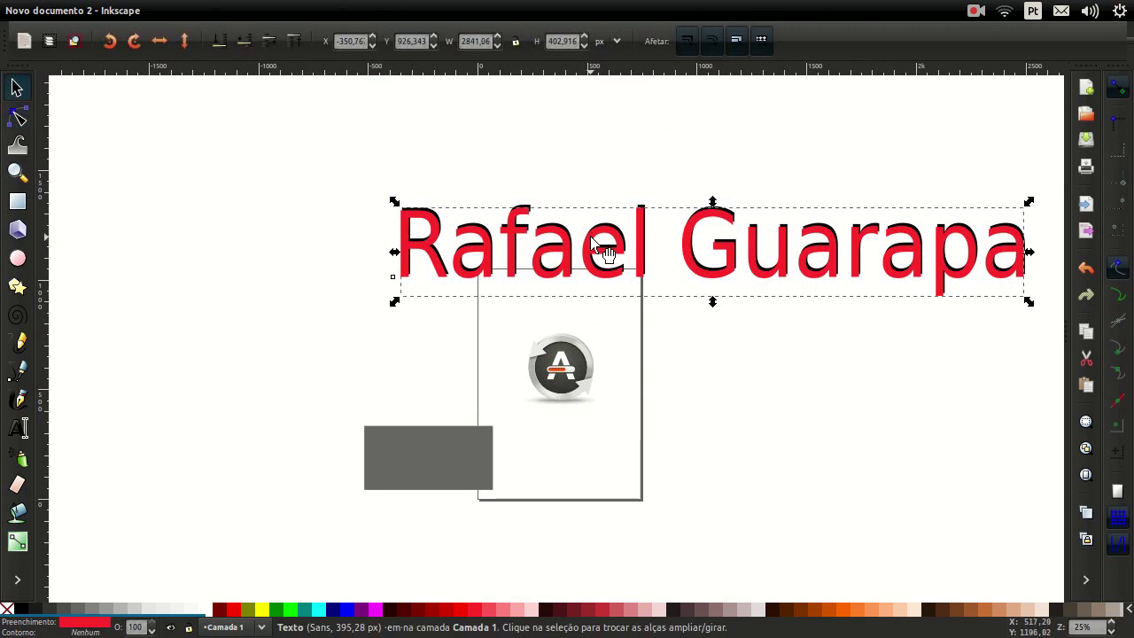
pyautogui.press('Delete')
pyautogui.click(591, 270)
pyautogui.press('Delete')
pyautogui.click(463, 448)
pyautogui.press('Delete')
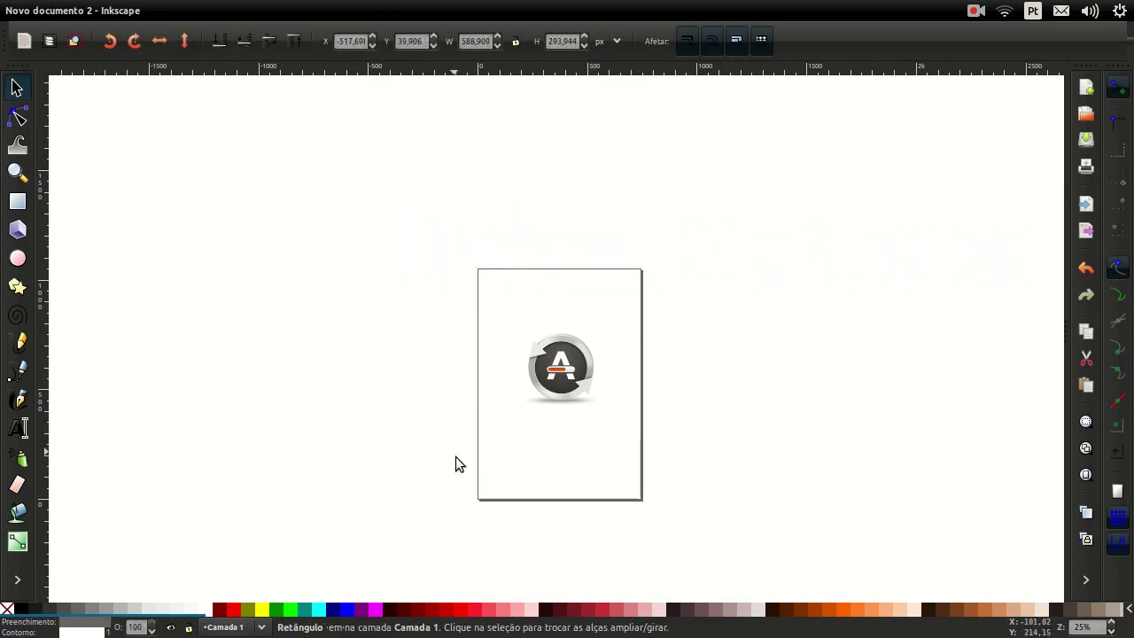
pyautogui.keyDown('ctrl'); pyautogui.scroll(3, 597, 374); pyautogui.keyUp('ctrl')
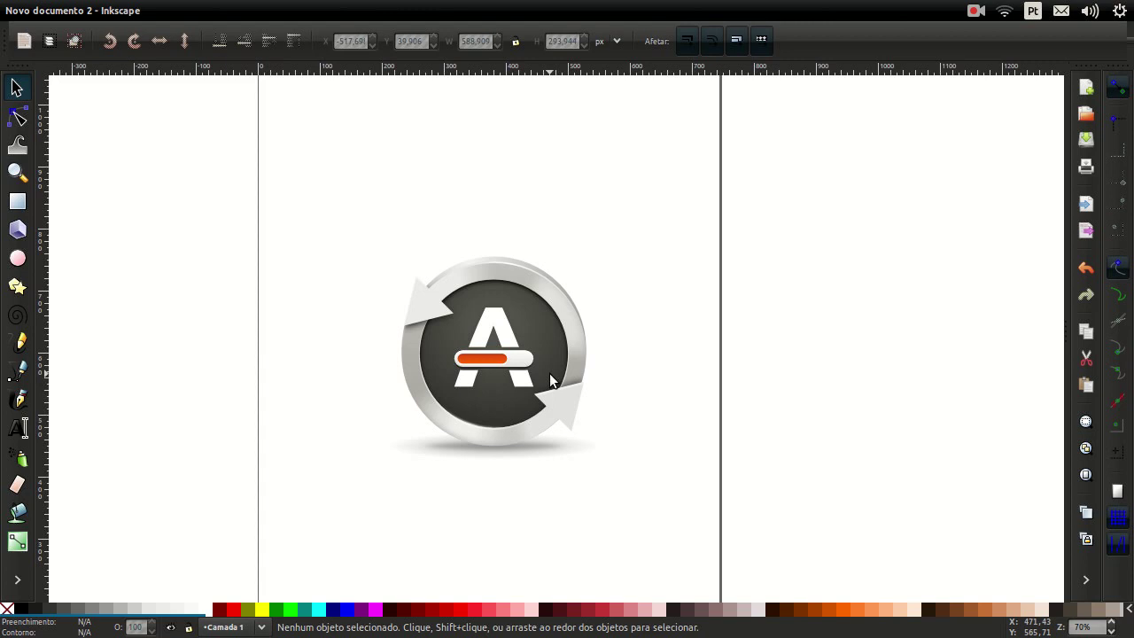
# - Select the logo group, check its stroke style, then close the Fill and Stroke dialog
pyautogui.moveTo(697, 189); pyautogui.dragTo(303, 542)
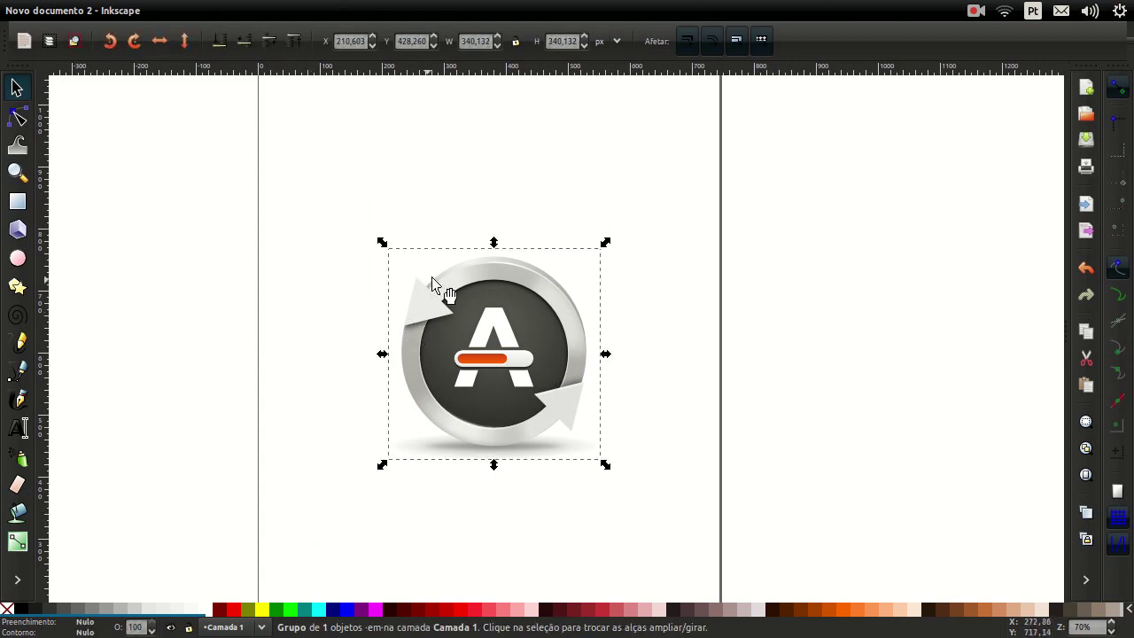
pyautogui.click(124, 242)
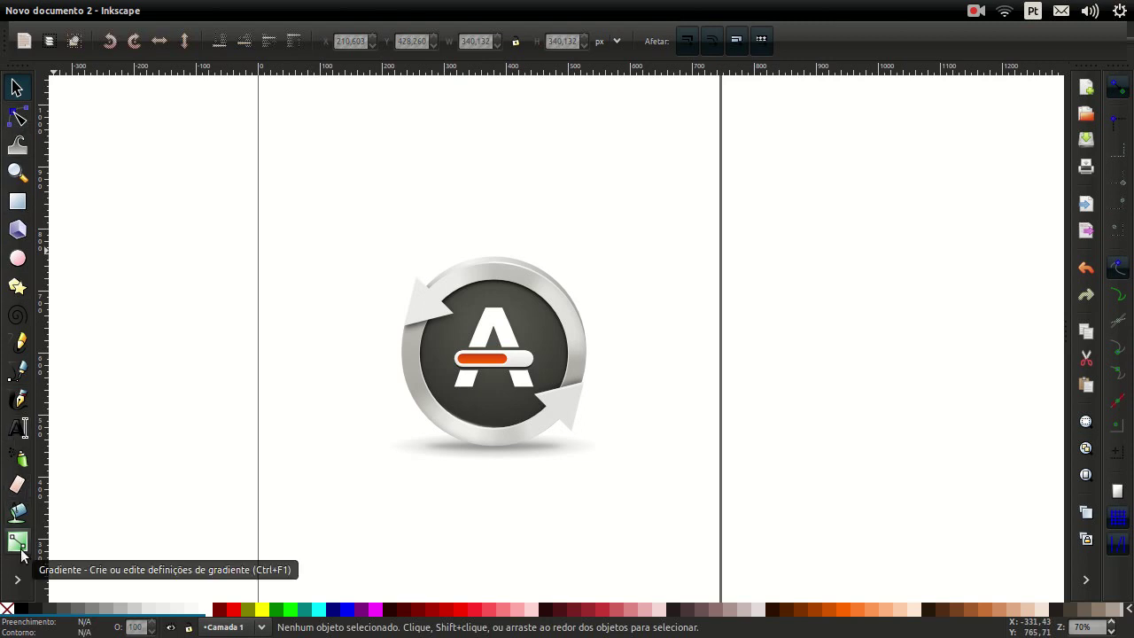
pyautogui.click(445, 337)
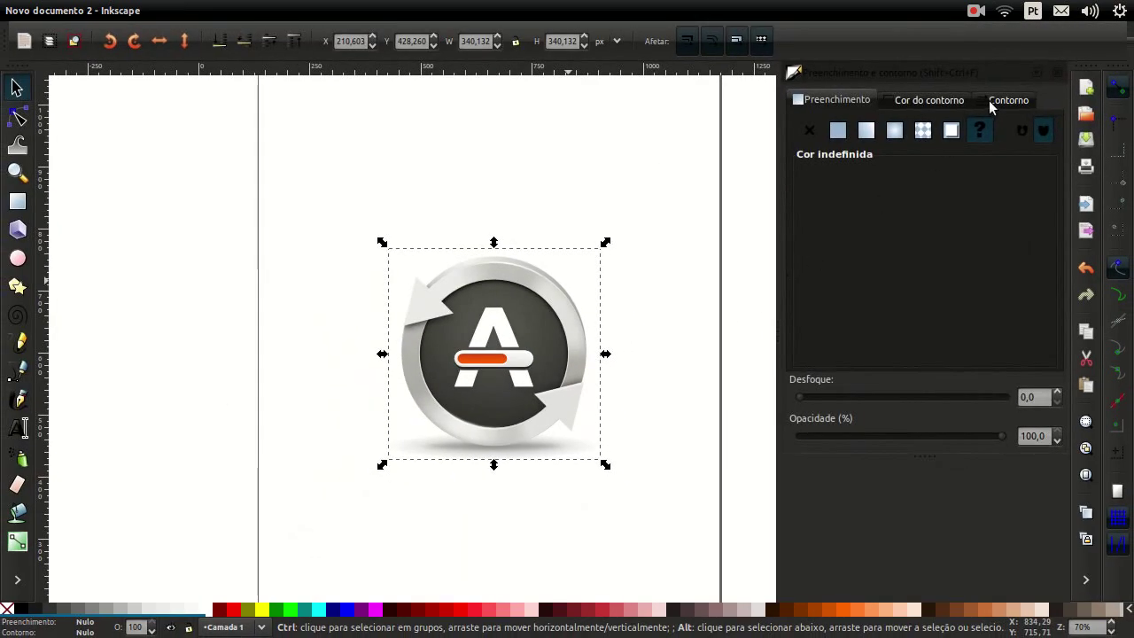
pyautogui.click(990, 101)
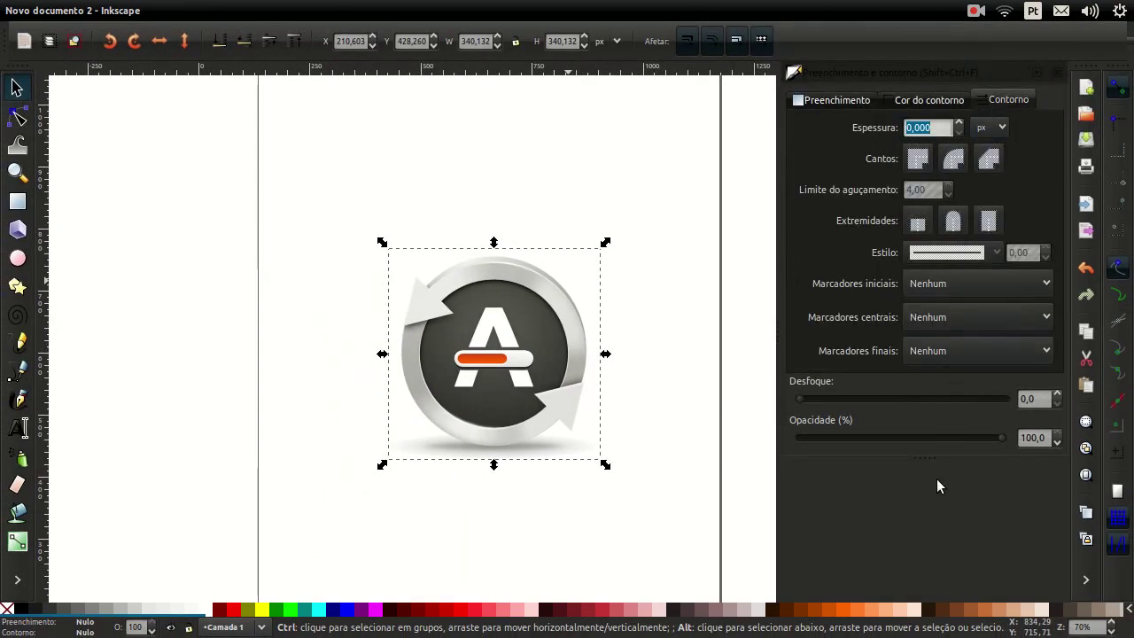
pyautogui.click(1057, 71)
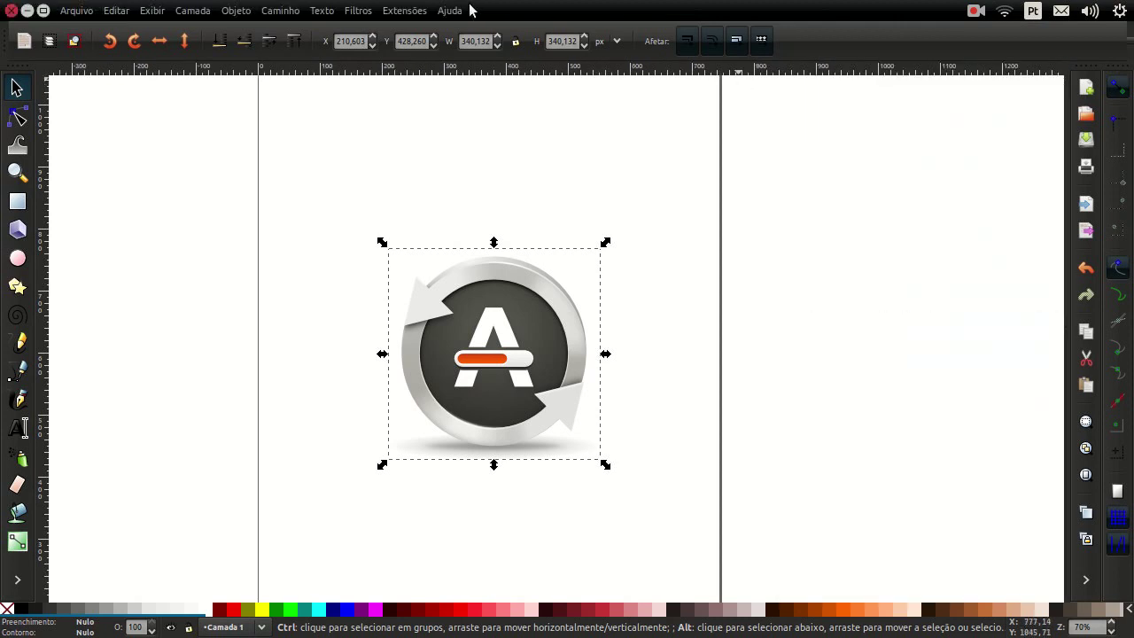
# - Browse the Filters menu without applying a filter and deselect the logo
pyautogui.click(364, 10)
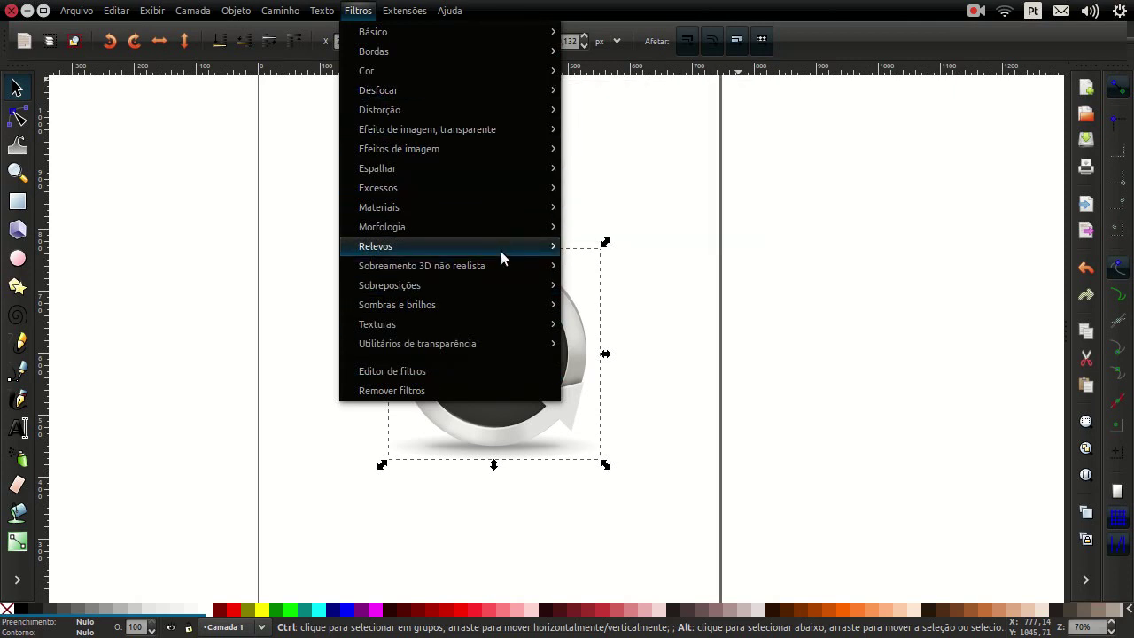
pyautogui.click(593, 287)
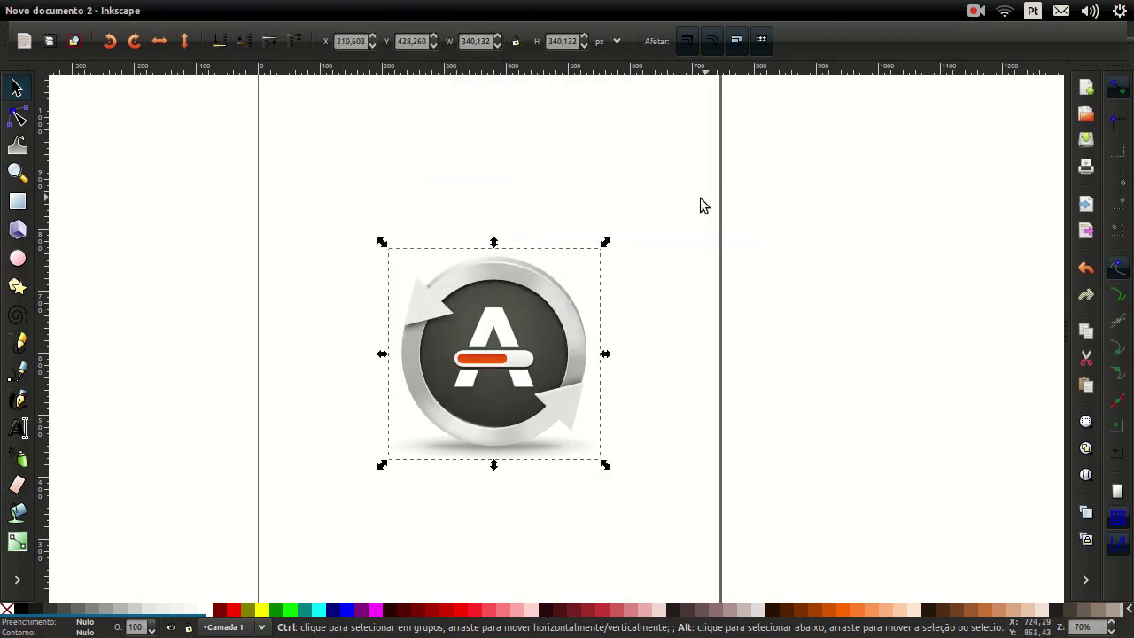
pyautogui.click(285, 215)
pyautogui.click(25, 199)
# - Draw a rectangle, apply the Casca de Árvore bark texture, and move it beside the logo
pyautogui.moveTo(196, 163); pyautogui.dragTo(409, 277)
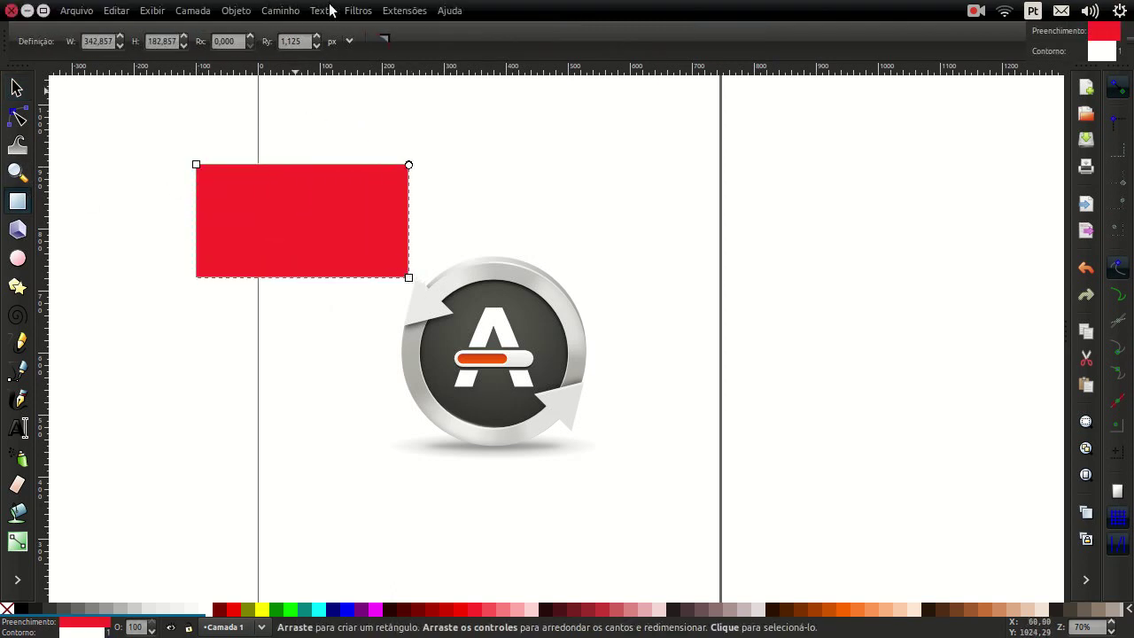
pyautogui.click(368, 9)
pyautogui.moveTo(377, 324)
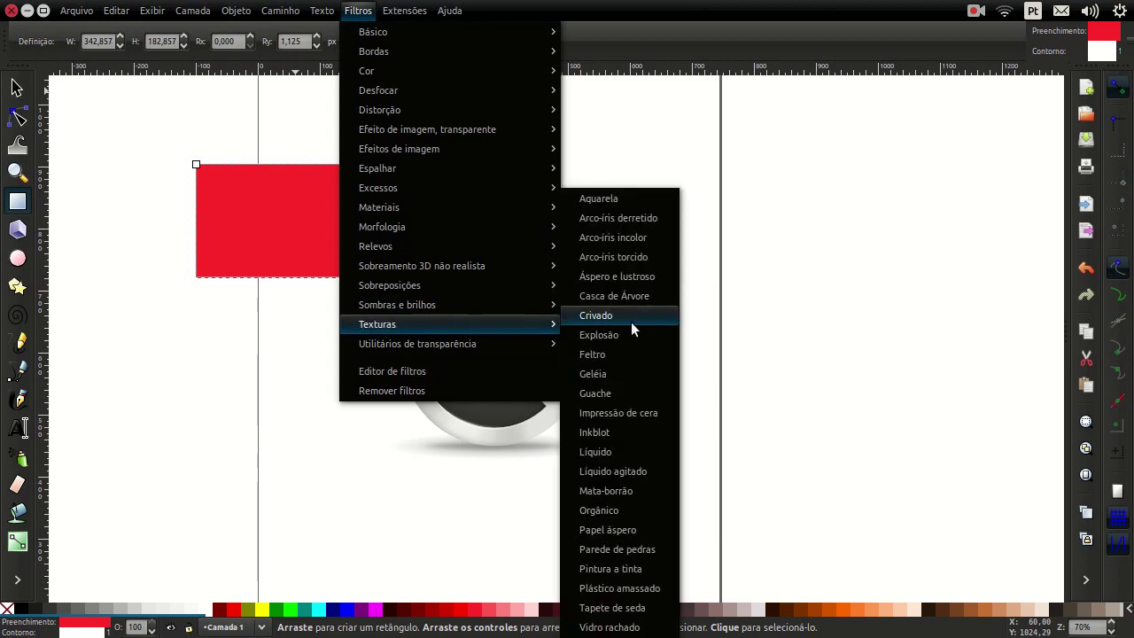
pyautogui.click(647, 295)
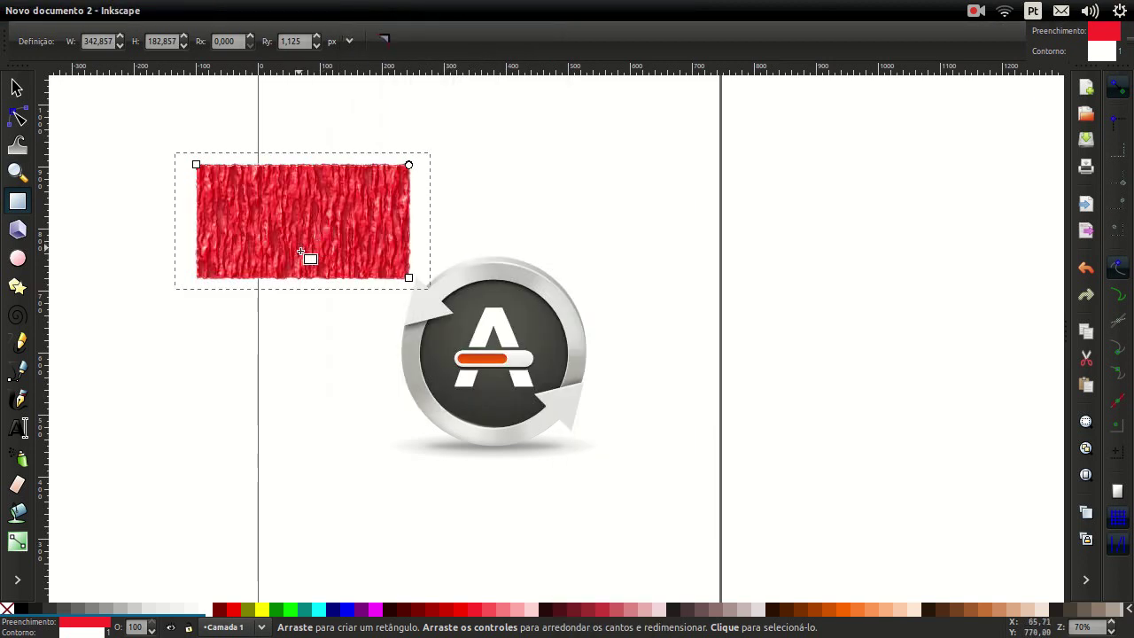
pyautogui.press('s')
pyautogui.moveTo(329, 246)
pyautogui.mouseDown()
pyautogui.moveTo(736, 425)
pyautogui.moveTo(757, 450)
pyautogui.mouseUp()
# - Recolour the bark rectangle dark brown and shift it slightly right and up
pyautogui.keyDown('ctrl'); pyautogui.scroll(1, 780, 476); pyautogui.keyUp('ctrl')
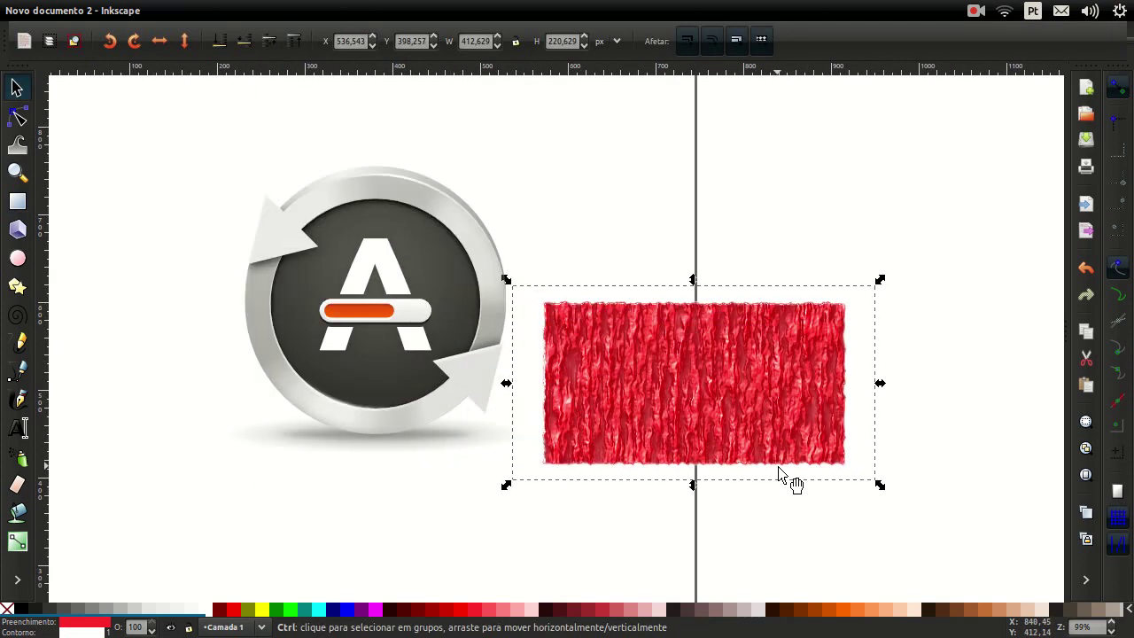
pyautogui.click(811, 610)
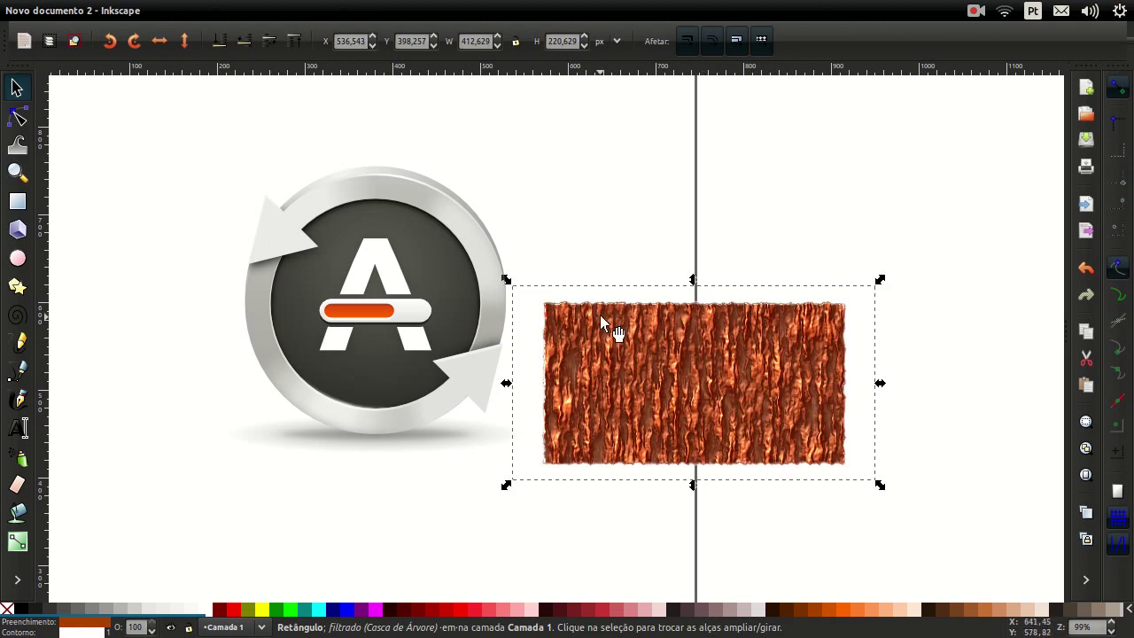
pyautogui.click(776, 611)
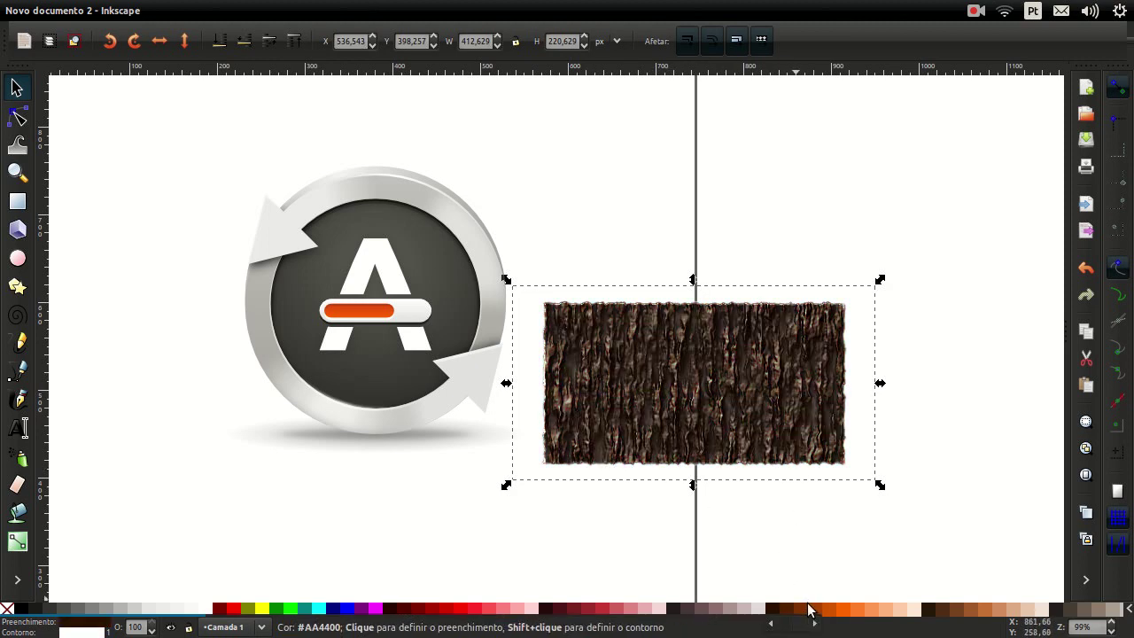
pyautogui.click(832, 503)
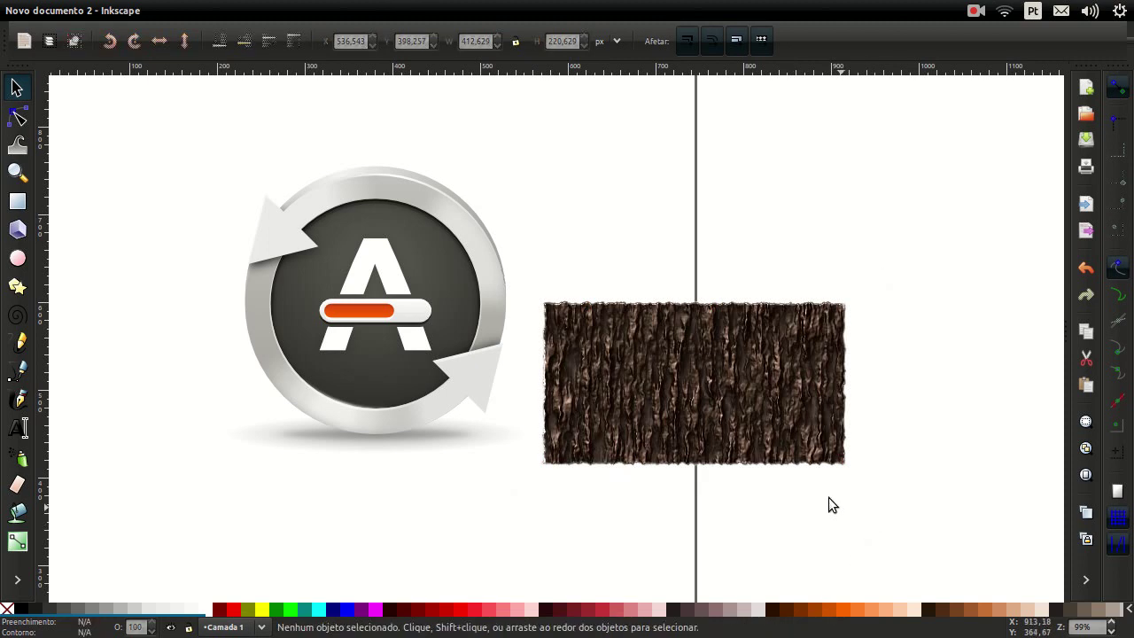
pyautogui.click(704, 376)
pyautogui.moveTo(771, 352); pyautogui.dragTo(828, 325)
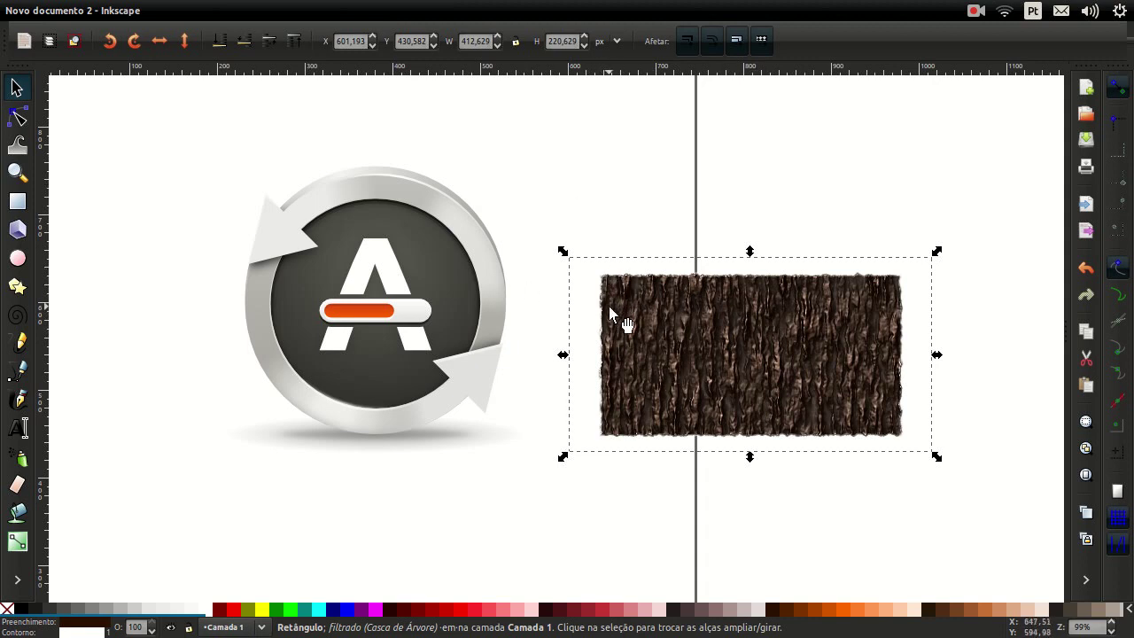
pyautogui.press('Escape')
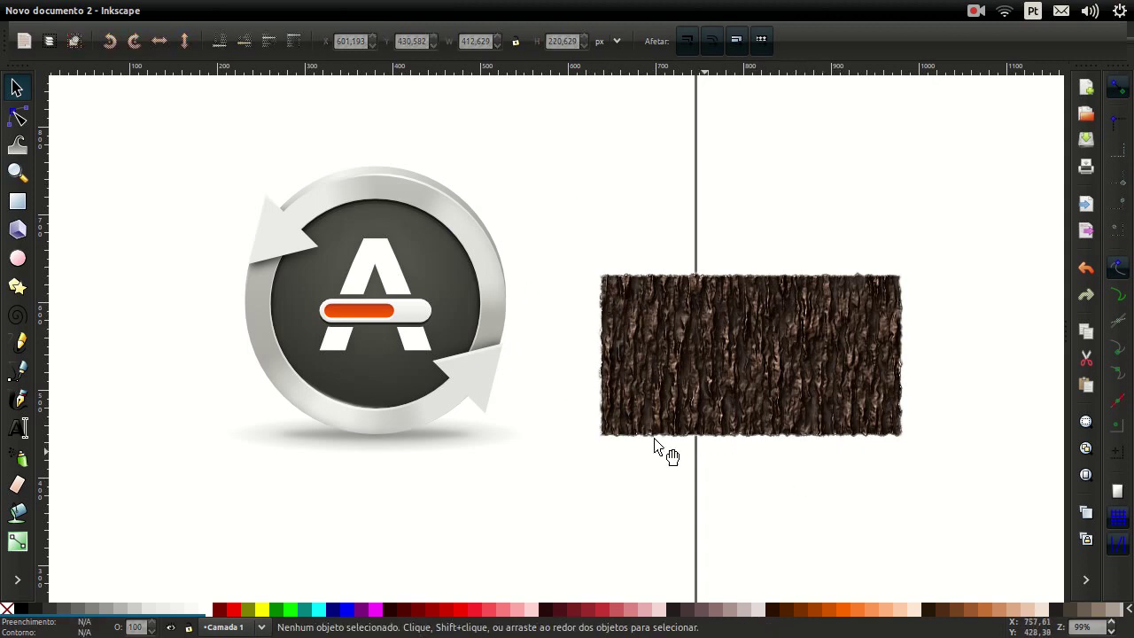
# - Type the person's name as a text label on the bark rectangle, placed lower-left
pyautogui.click(19, 428)
pyautogui.click(655, 356)
pyautogui.write('Rafael Guarapa')
pyautogui.press('F1')
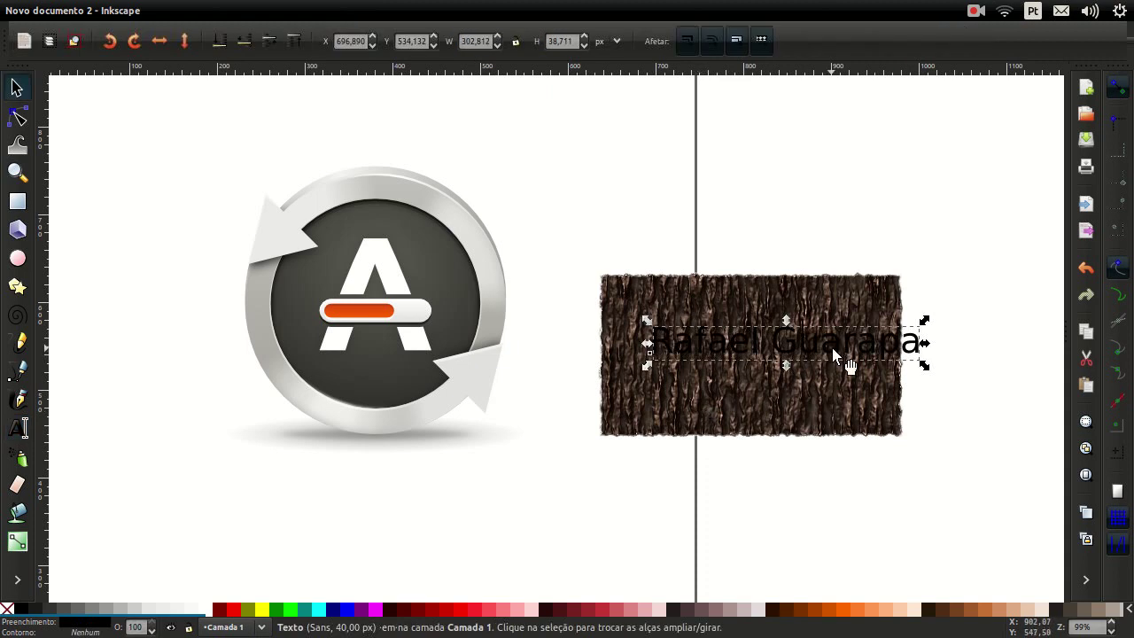
pyautogui.moveTo(833, 365); pyautogui.dragTo(802, 377)
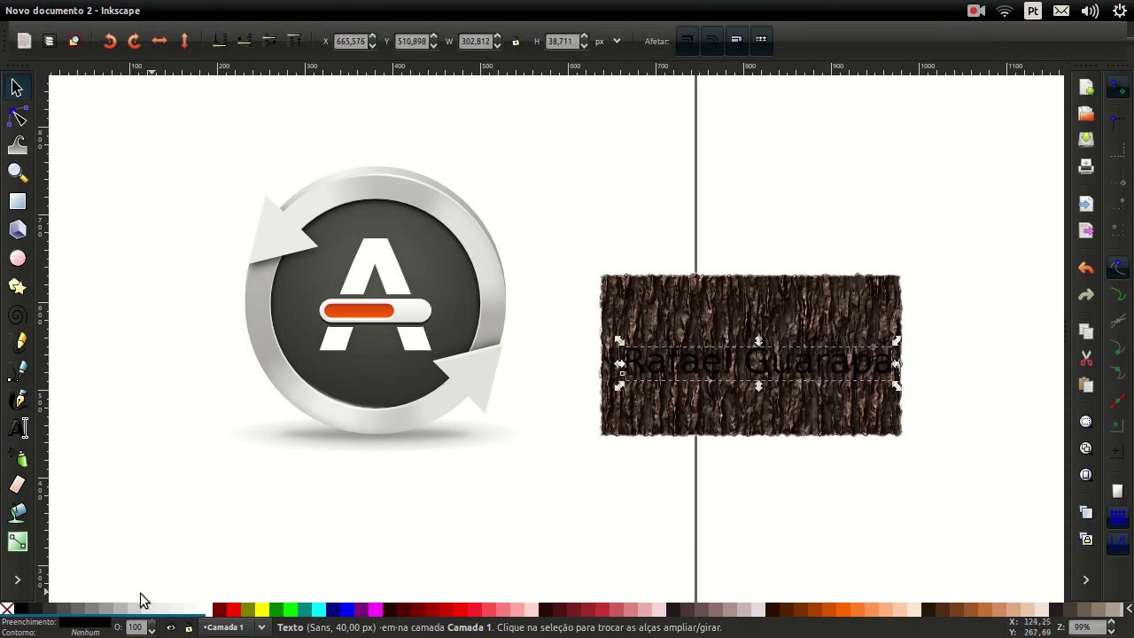
# - Try several label colours, settle on light peach, and shift the label slightly left
pyautogui.click(174, 610)
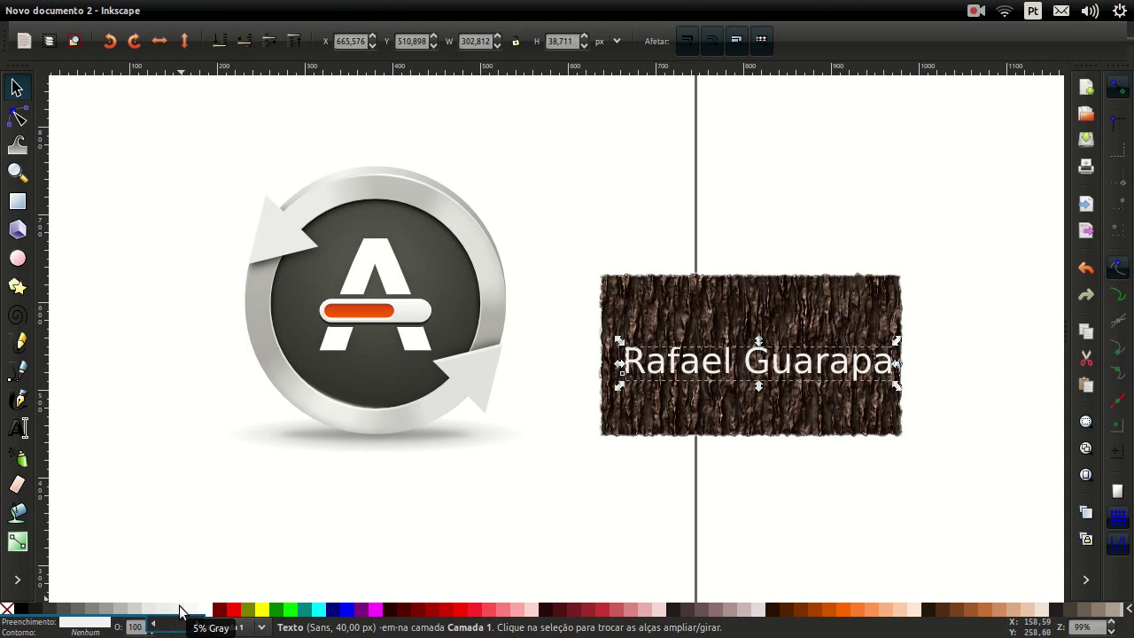
pyautogui.click(856, 612)
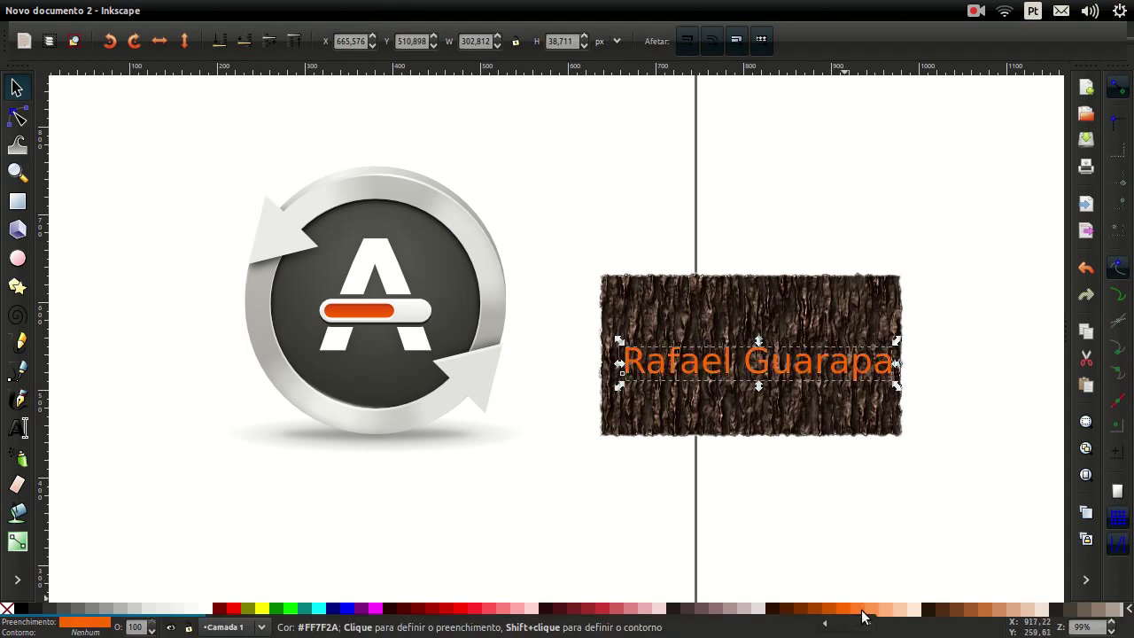
pyautogui.click(968, 609)
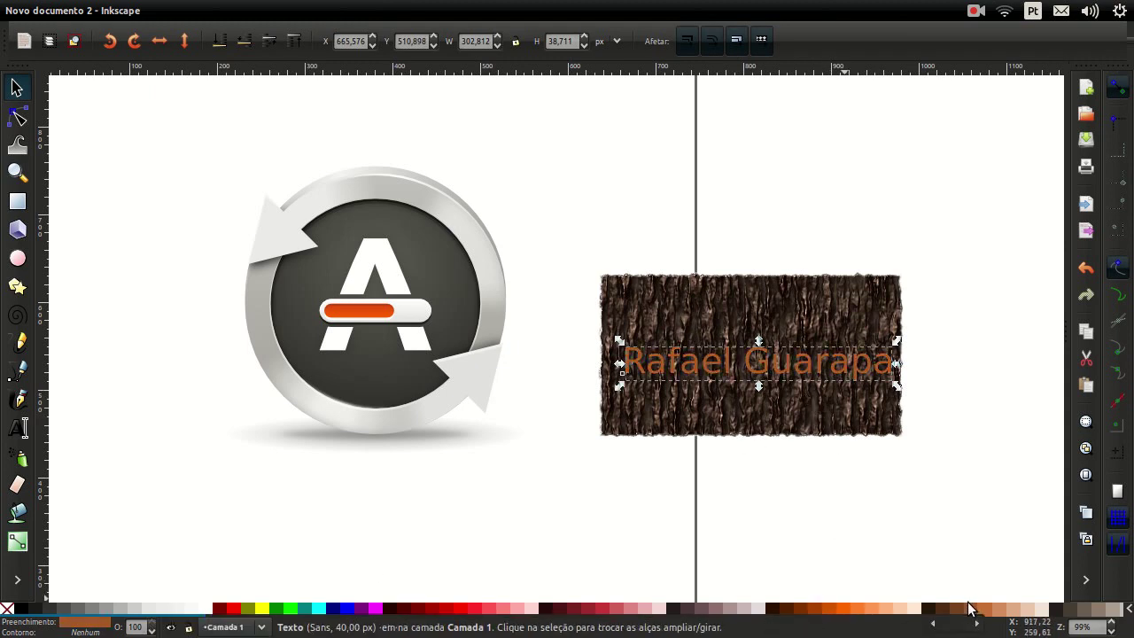
pyautogui.press('Escape')
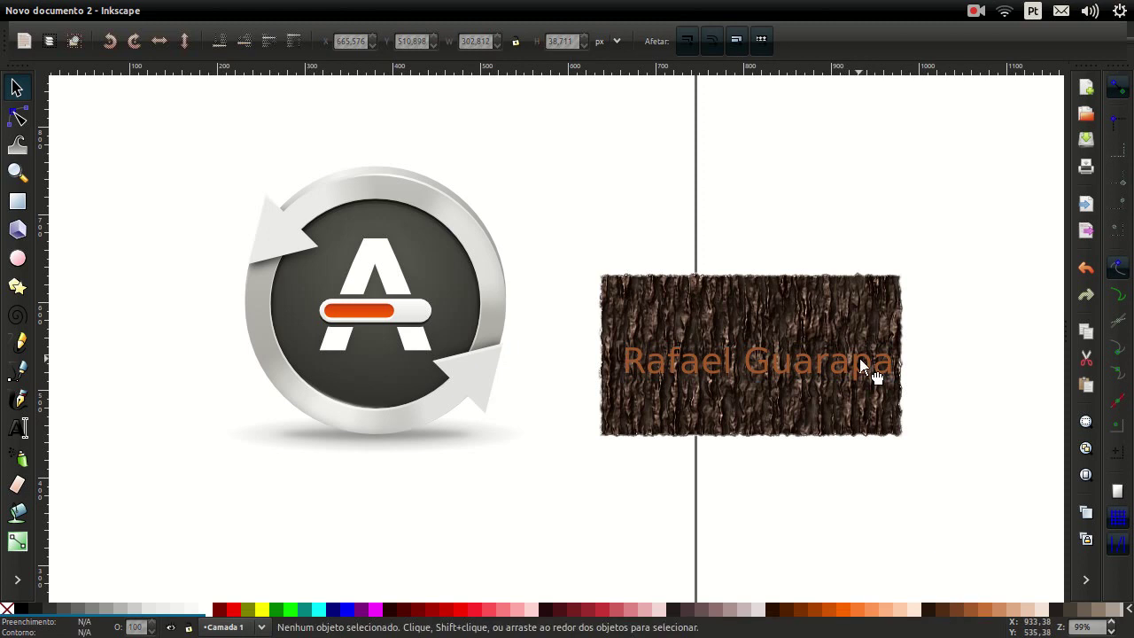
pyautogui.click(863, 363)
pyautogui.click(1017, 612)
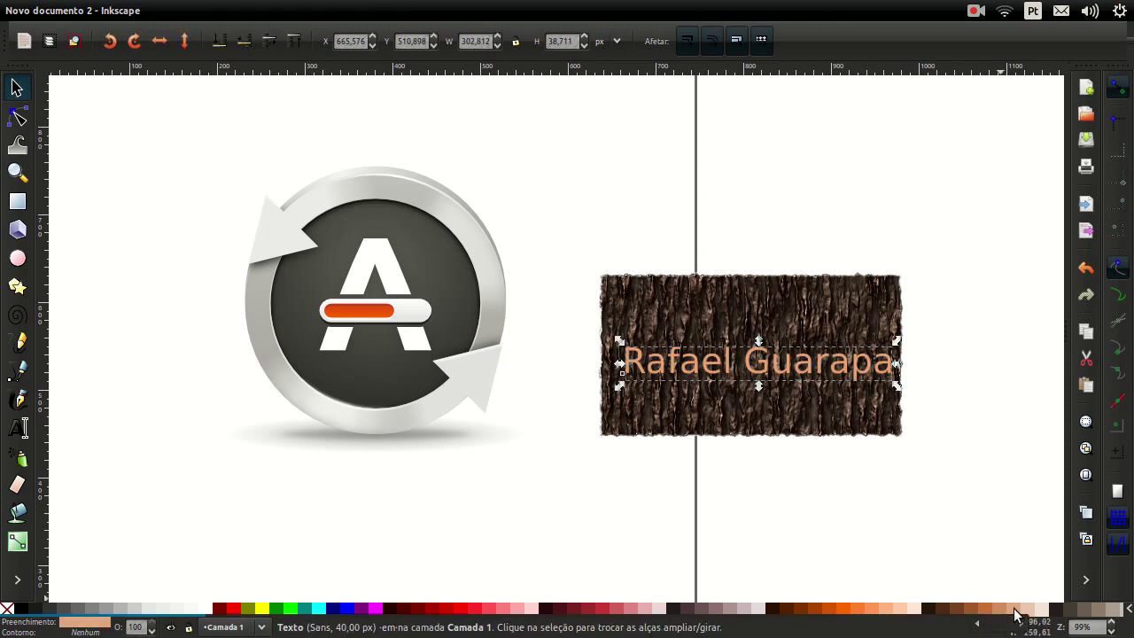
pyautogui.moveTo(800, 375); pyautogui.dragTo(791, 372)
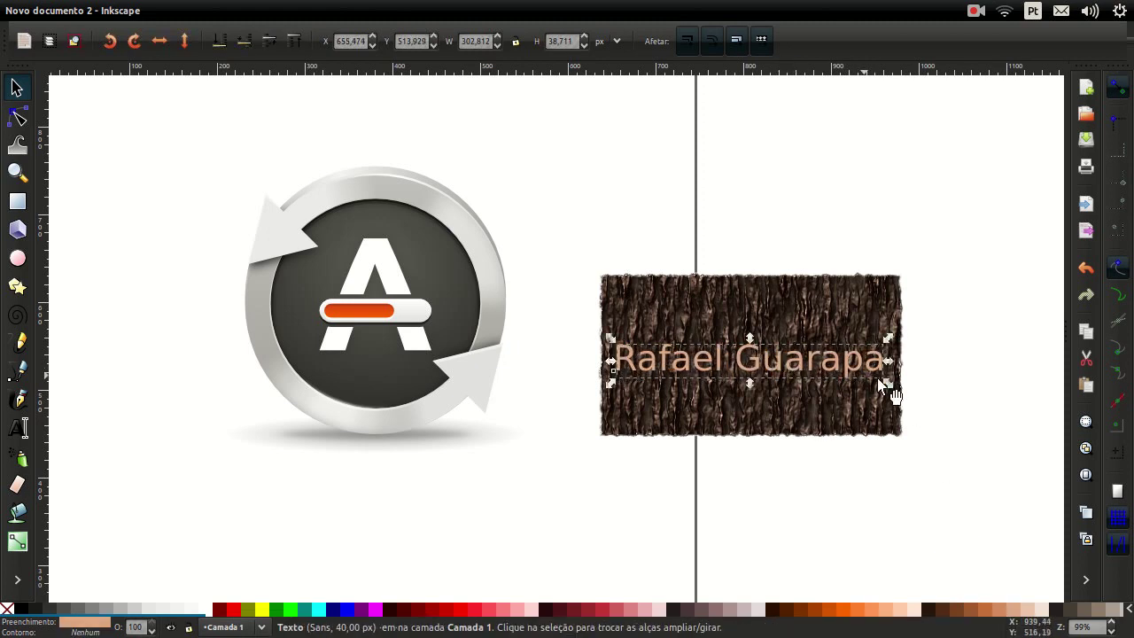
pyautogui.keyDown('ctrl'); pyautogui.scroll(3, 902, 381); pyautogui.keyUp('ctrl')
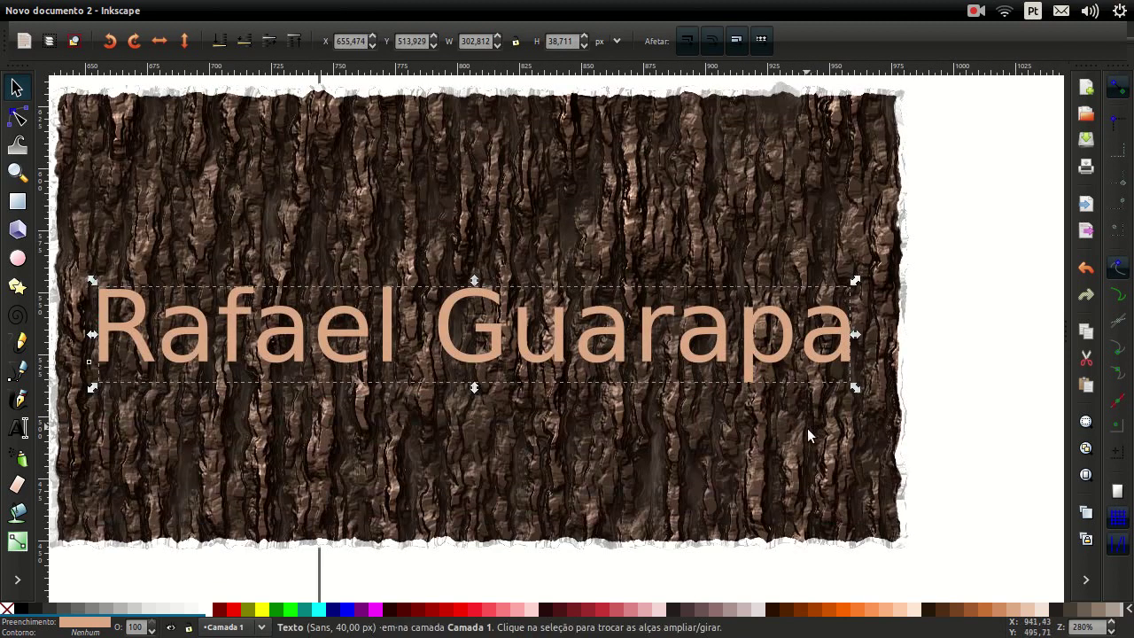
# - Select the name label and nudge it right and down to centre it on the bark
pyautogui.hscroll(-2, 802, 449)
pyautogui.click(682, 197)
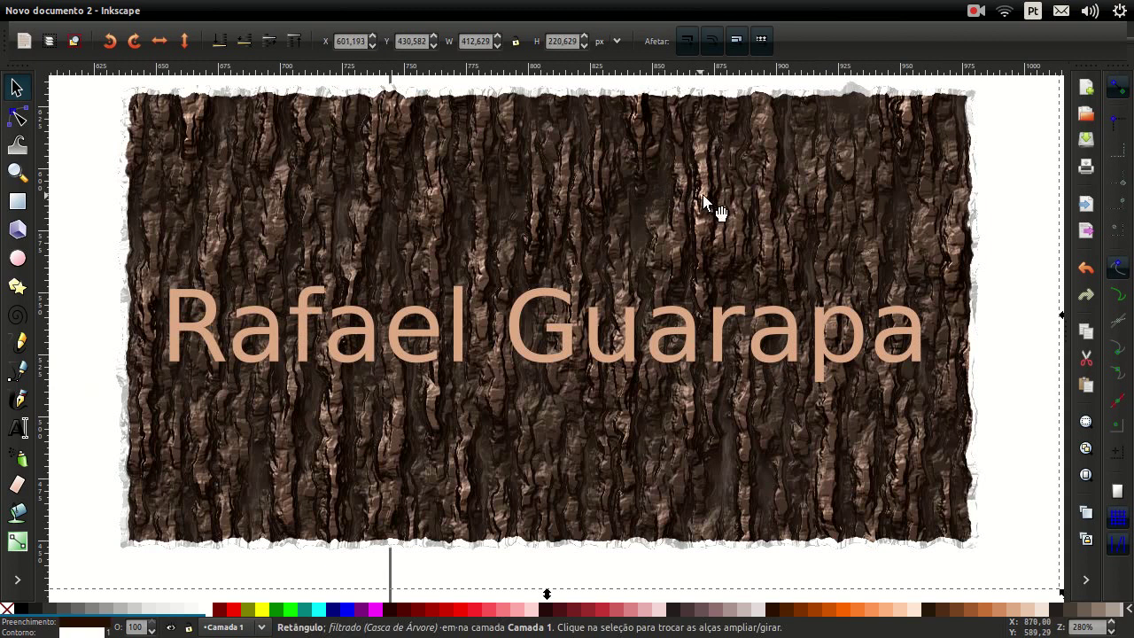
pyautogui.click(783, 180)
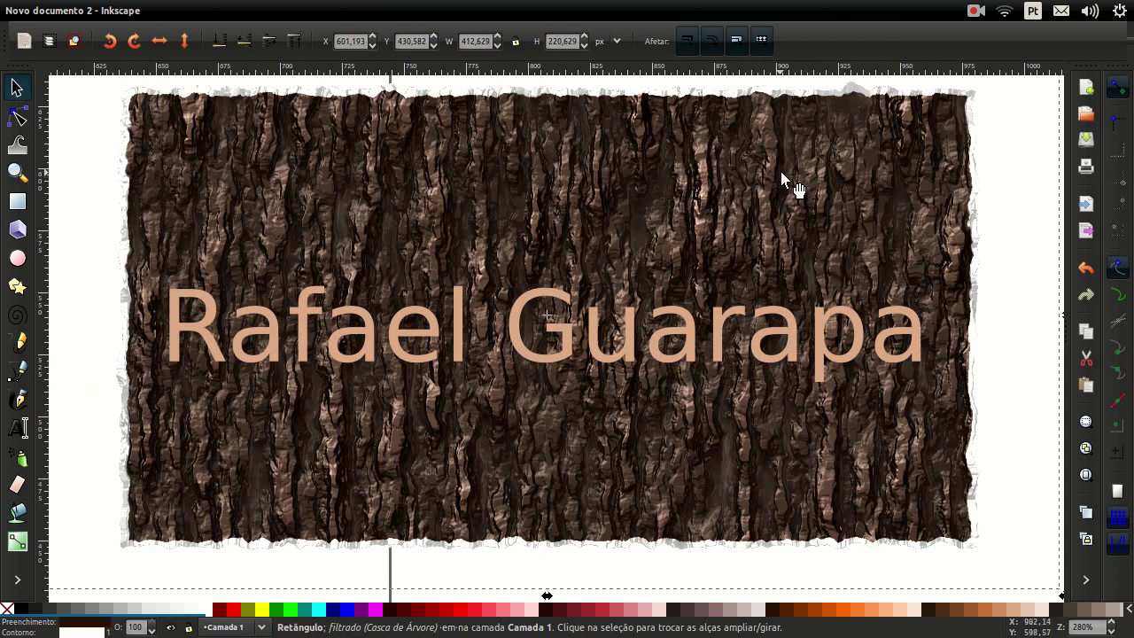
pyautogui.click(676, 353)
pyautogui.press('Right')
pyautogui.press('Right')
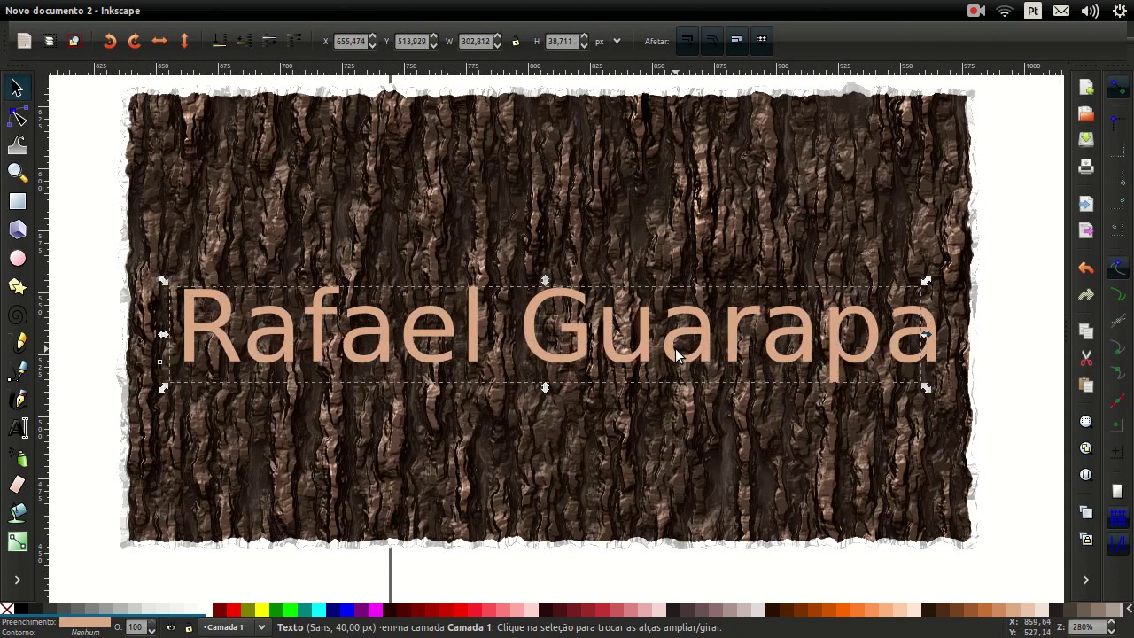
pyautogui.press('Down')
pyautogui.press('Down')
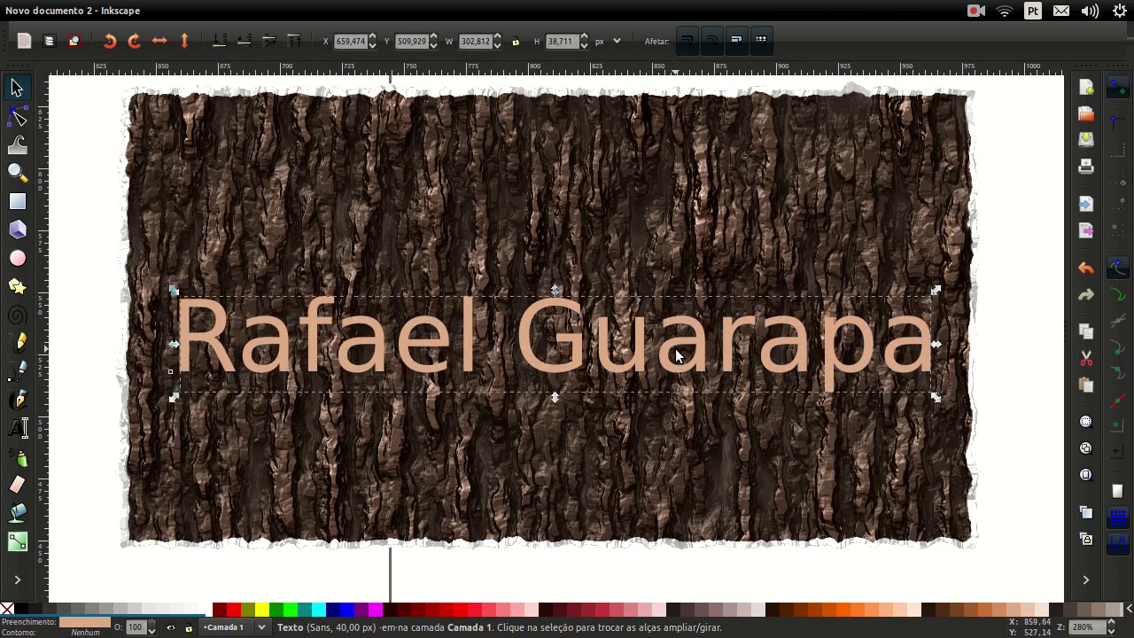